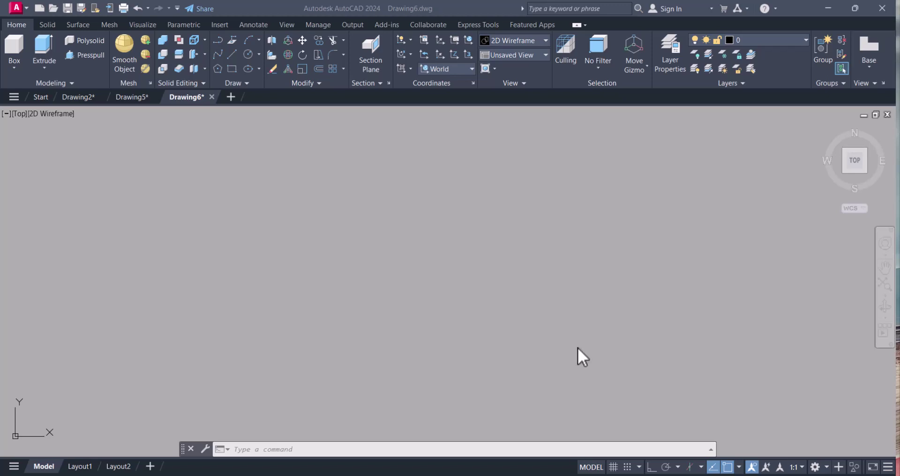
- After checking the reference sketch, switch to the 3D Modeling workspace and SW Isometric view
key("alt+Tab")
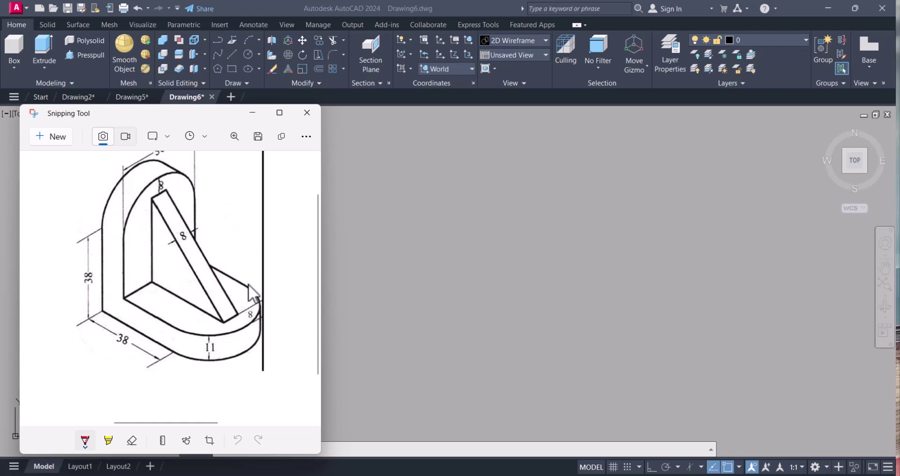
left_click(410, 283)
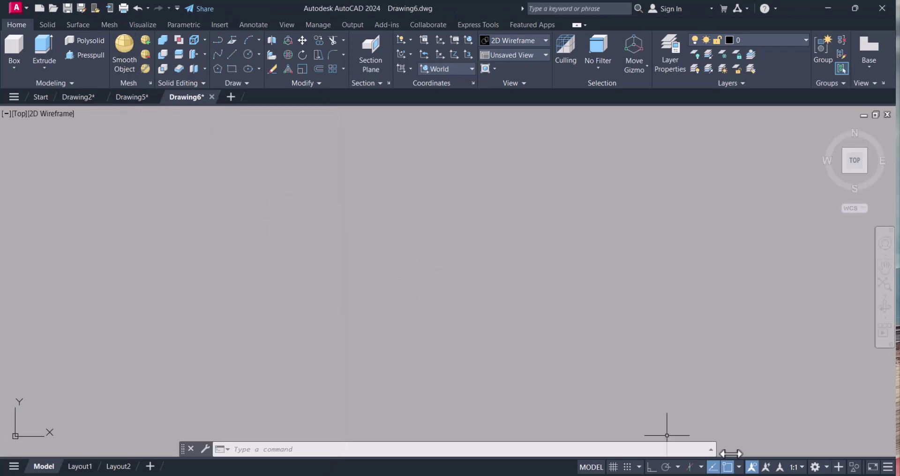
left_click(816, 469)
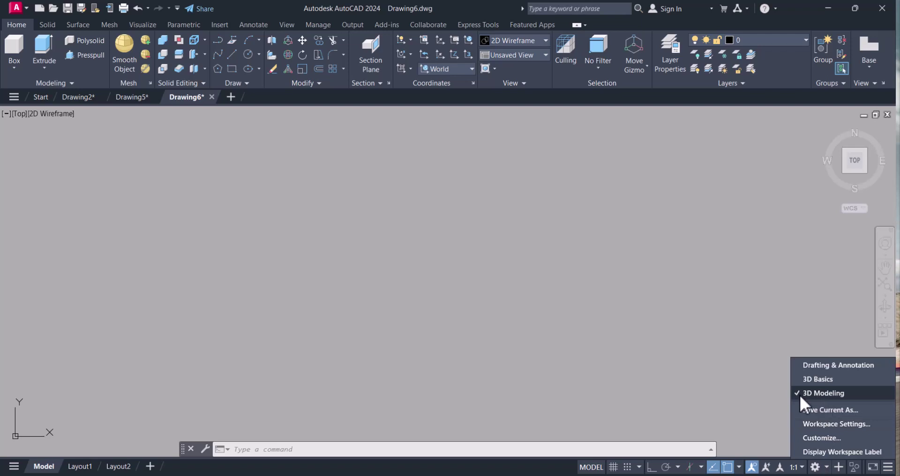
left_click(825, 394)
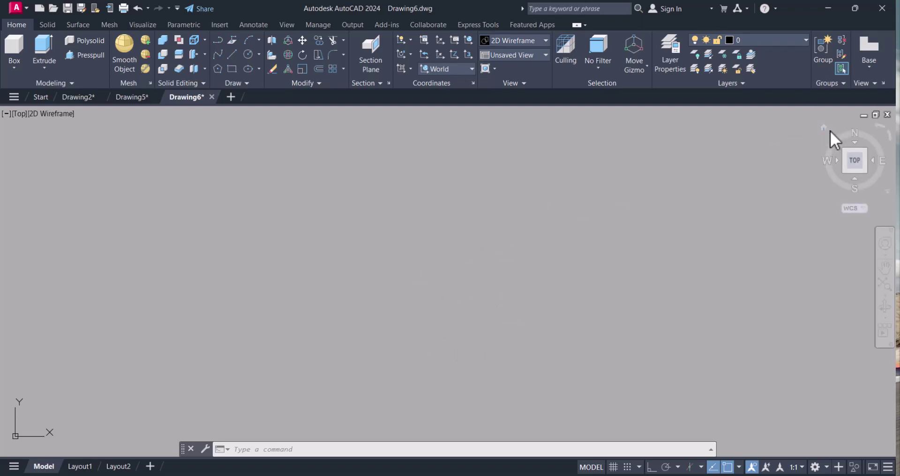
left_click(825, 129)
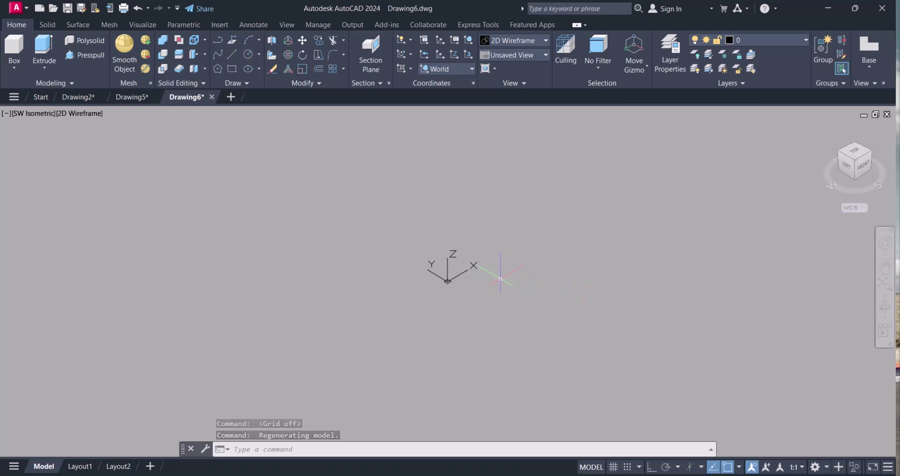
key("Escape")
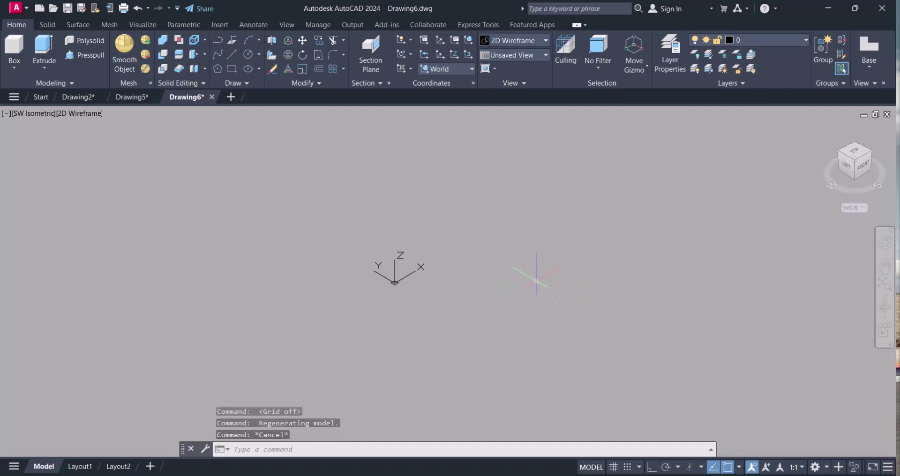
- With Ortho on, draw the first 38-unit side and zoom to extents
type("l")
key("Return")
left_click(464, 300)
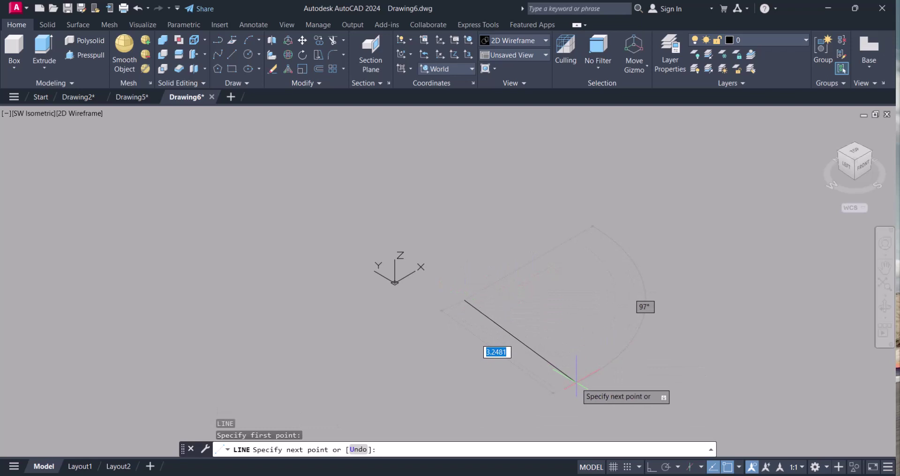
key("F8")
type("3")
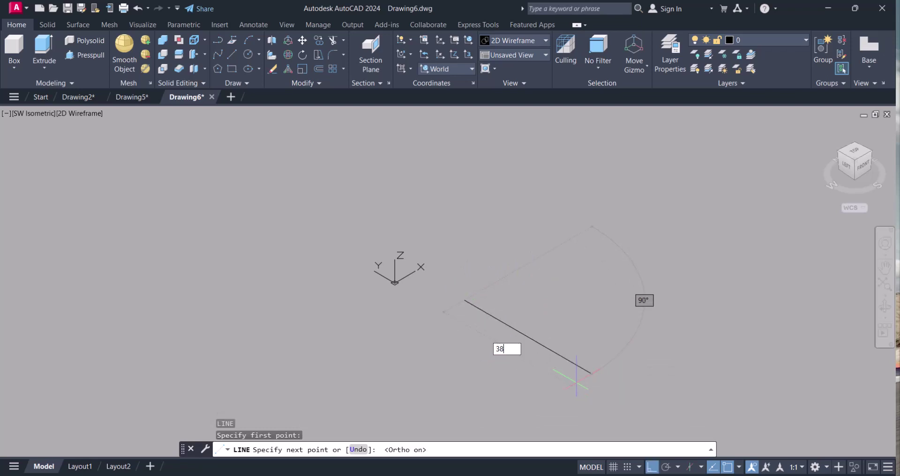
type("8")
key("Return")
key("Escape")
key("Escape")
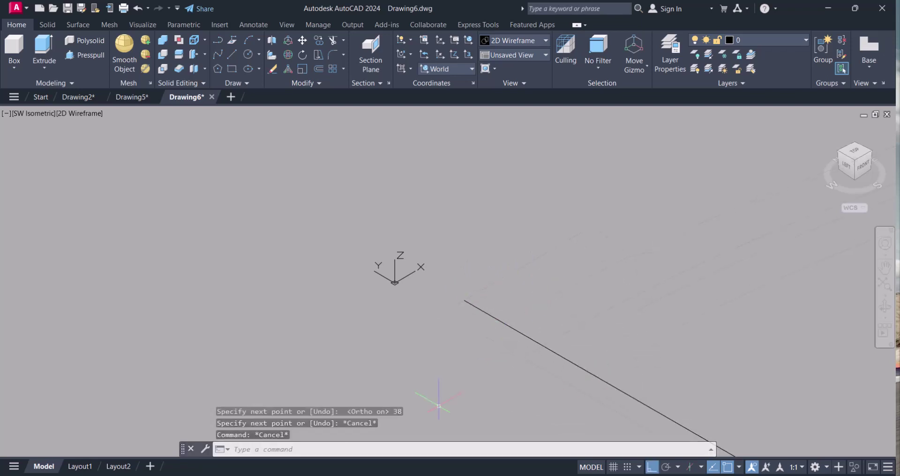
type("z")
key("Return")
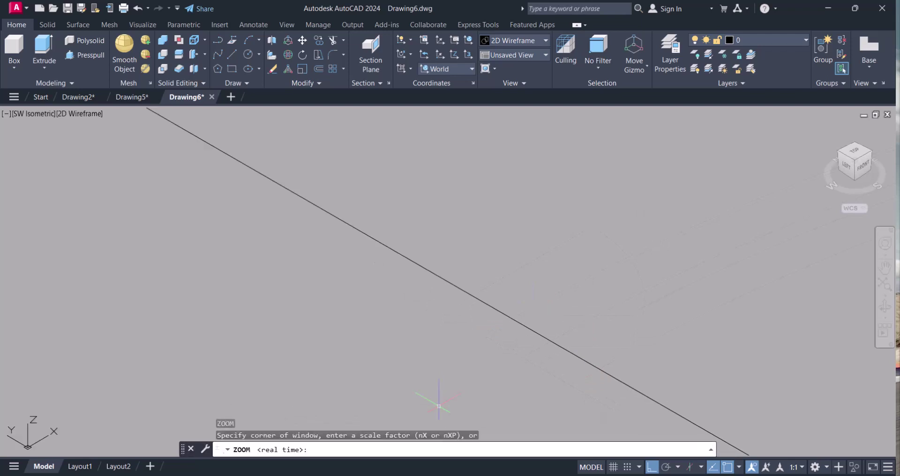
type("e")
key("Return")
scroll(436, 375, "down", 4)
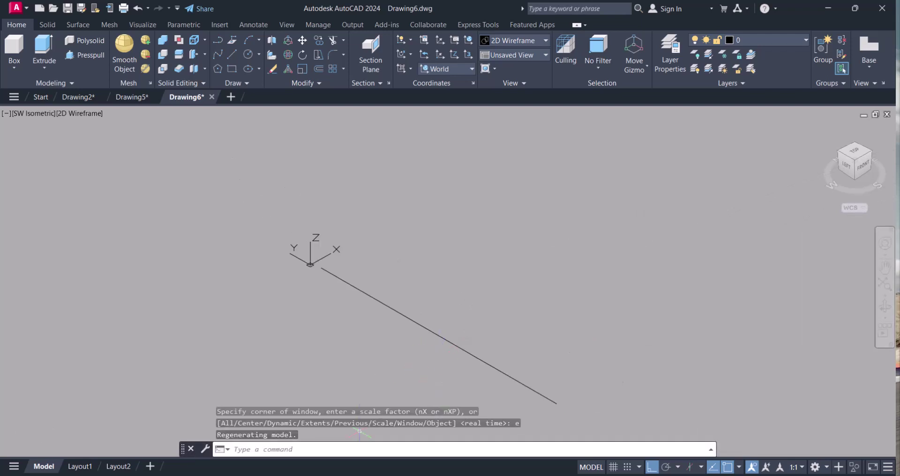
- Draw two more 38-unit sides and close the 38×38 square
key("alt+Tab")
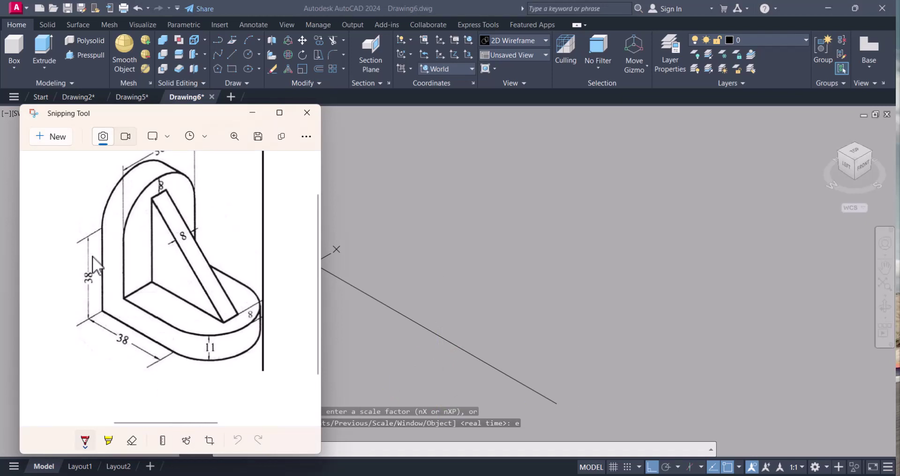
left_click(548, 216)
type("l")
key("Return")
left_click(557, 403)
type("38")
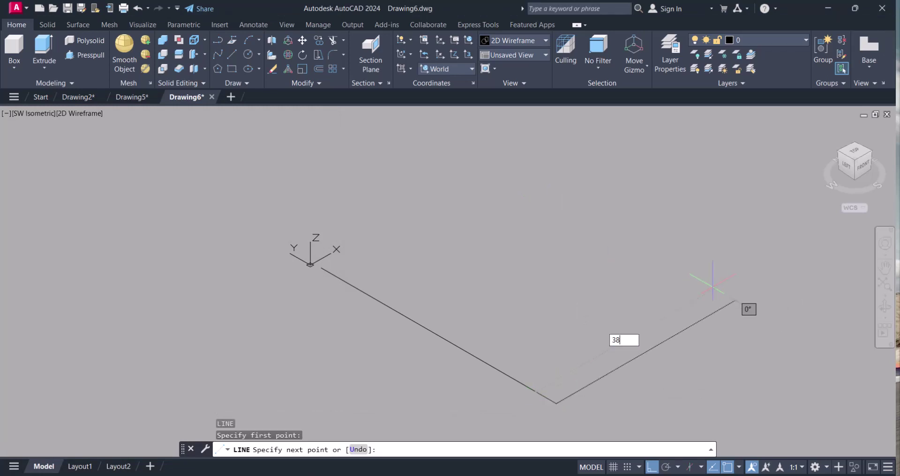
key("Return")
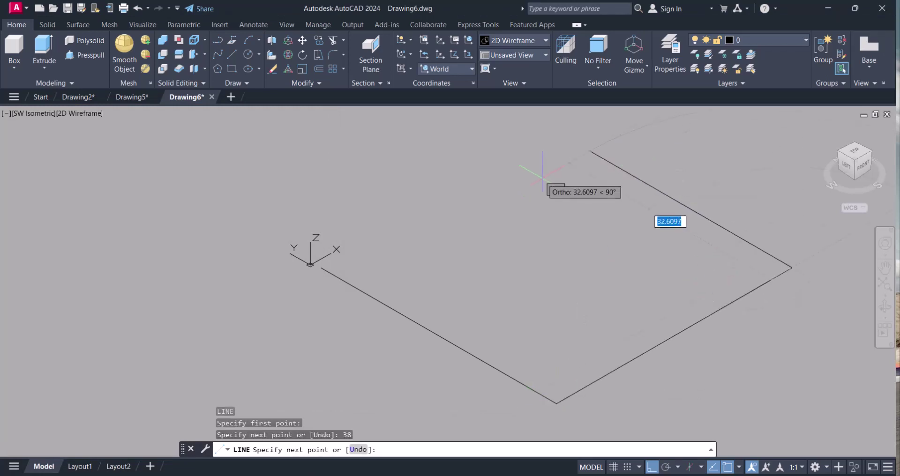
type("38")
key("Return")
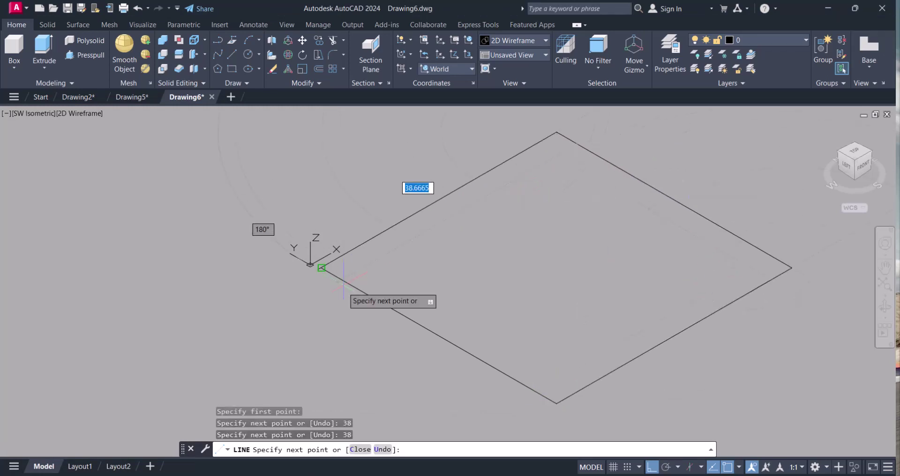
left_click(321, 268)
key("Escape")
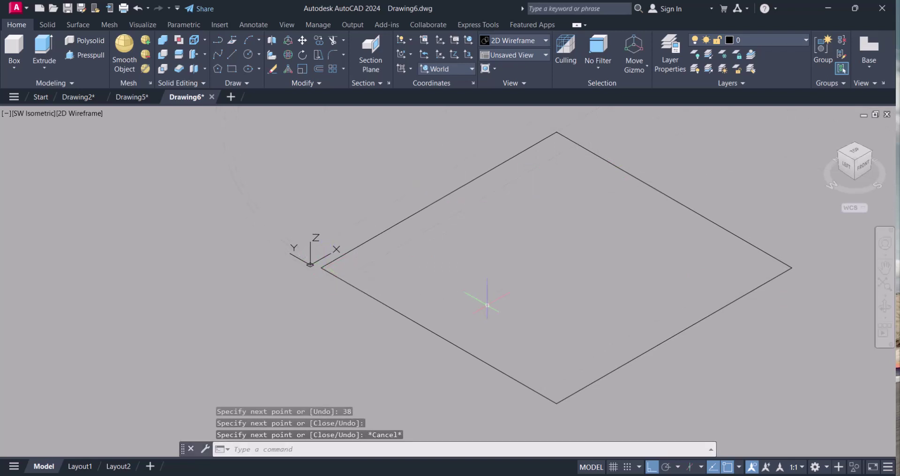
- Draw a circle from the right side's midpoint to a corner and trim its inner arc
type("c")
key("Return")
left_click(675, 336)
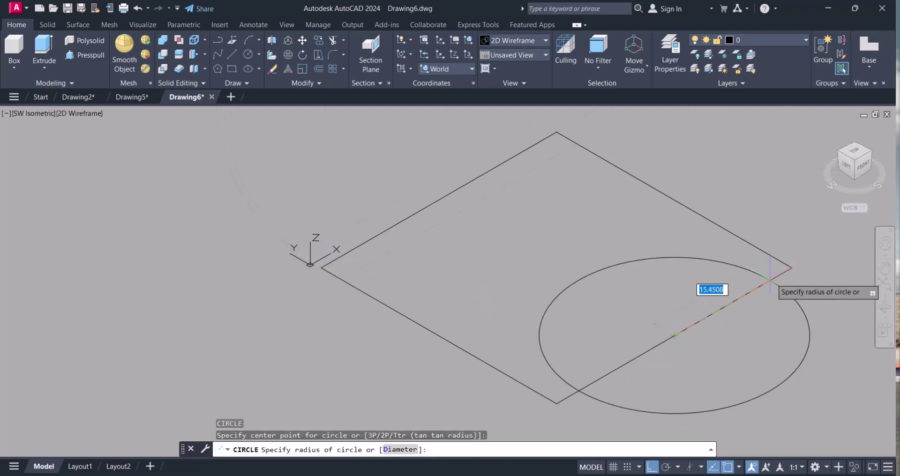
left_click(791, 267)
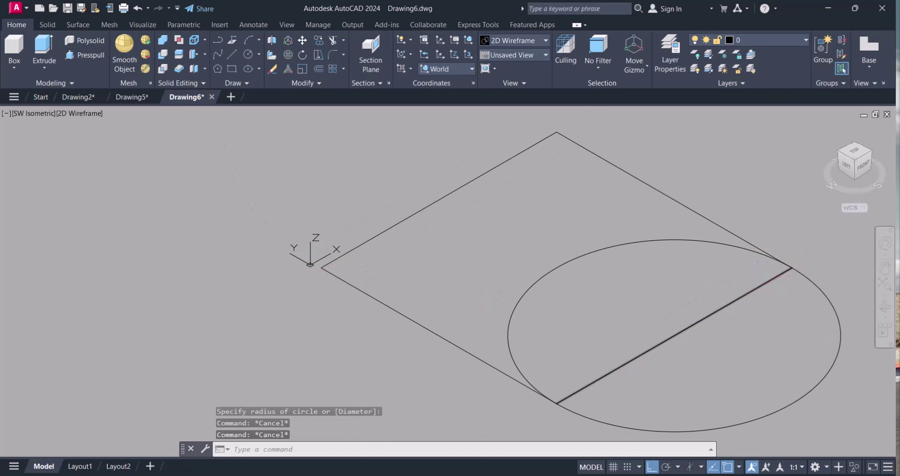
type("tr")
key("Return")
left_click(748, 243)
key("Escape")
- Erase the straight side lying inside the arc
type("e")
key("Return")
left_click(722, 314)
left_click(681, 302)
key("Return")
scroll(544, 295, "down", 2)
- Draw the upright outline from the back corner: 38 up, 38 across, down to the base
middle_click_drag(533, 278, 547, 301)
type("l")
key("Return")
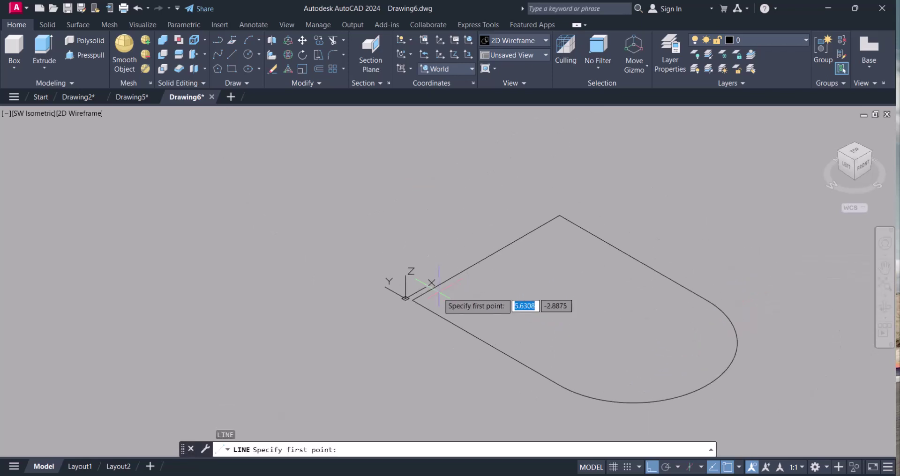
left_click(413, 300)
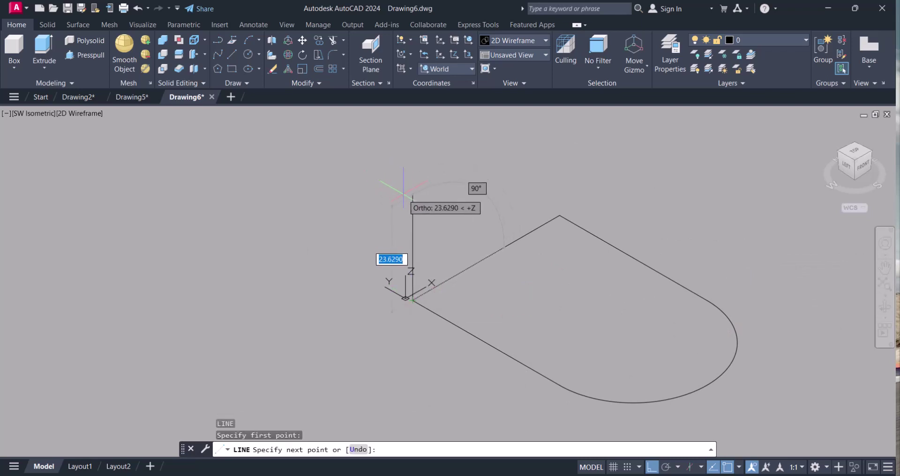
type("38")
key("Return")
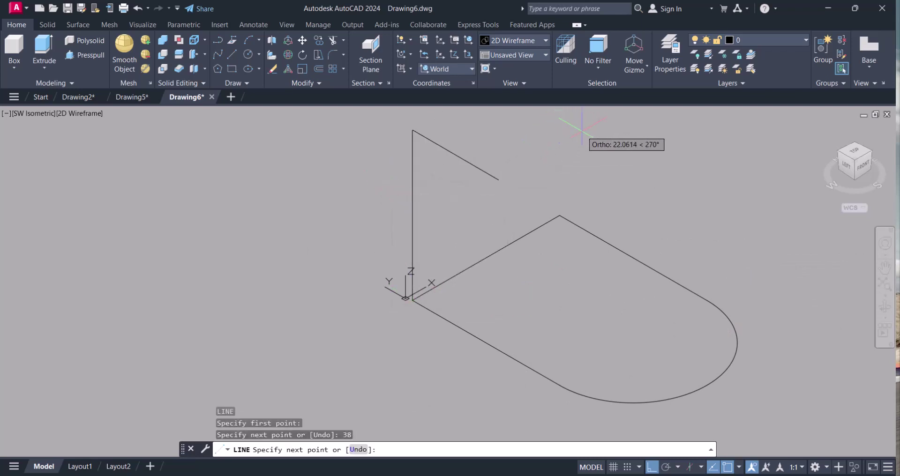
scroll(572, 134, "down", 2)
type("38")
key("Return")
left_click(563, 187)
middle_click_drag(565, 185, 578, 282)
key("Escape")
key("Escape")
key("Escape")
key("Escape")
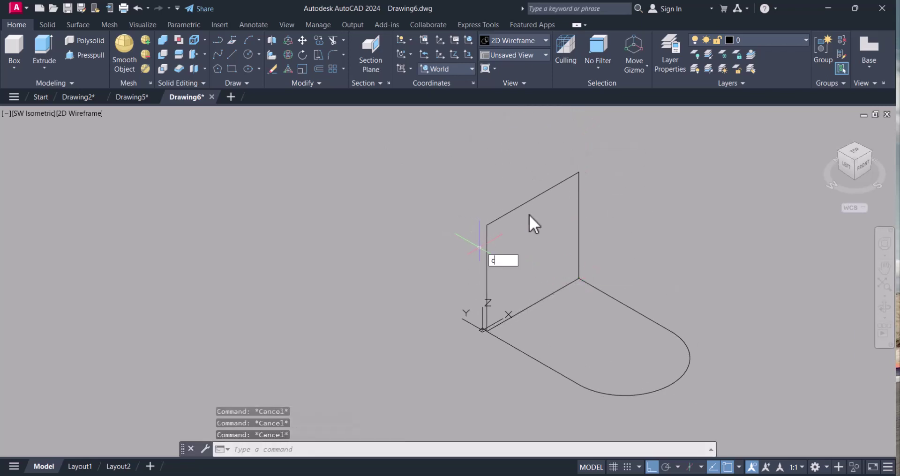
- Start a circle at the top edge's midpoint, then abandon it
type("c")
key("Return")
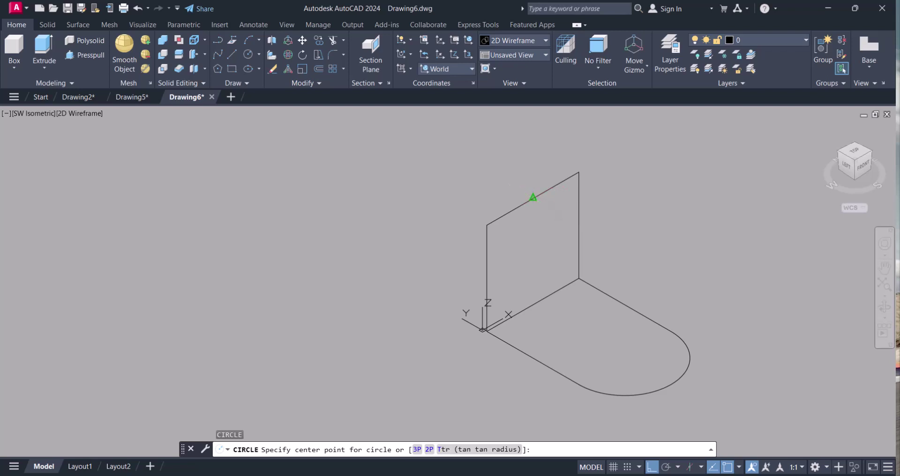
left_click(534, 198)
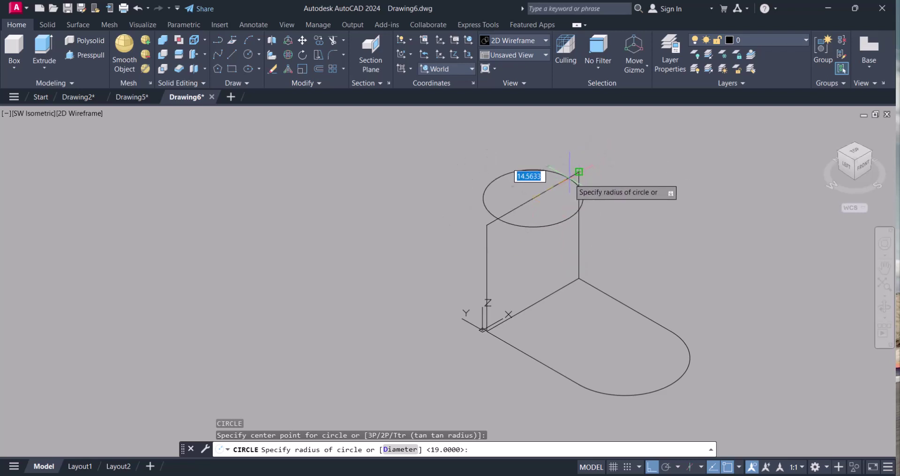
key("Escape")
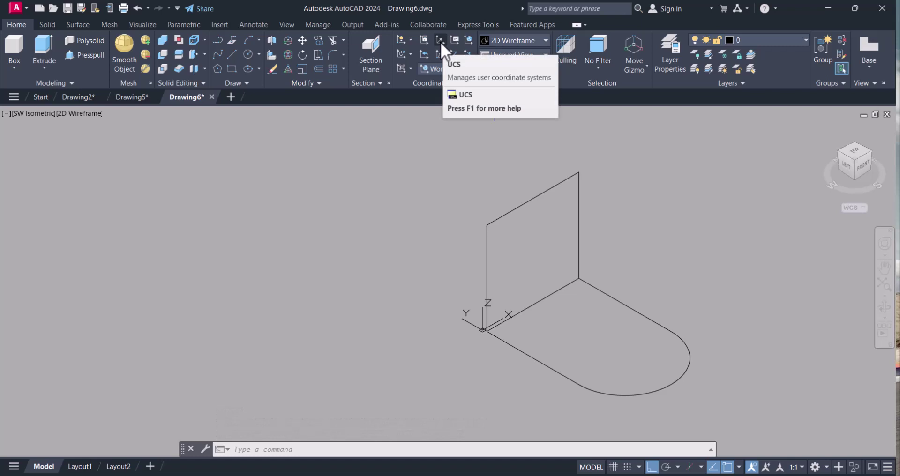
- Set a 3-point UCS on the upright face with its origin at the bottom corner
left_click(281, 452)
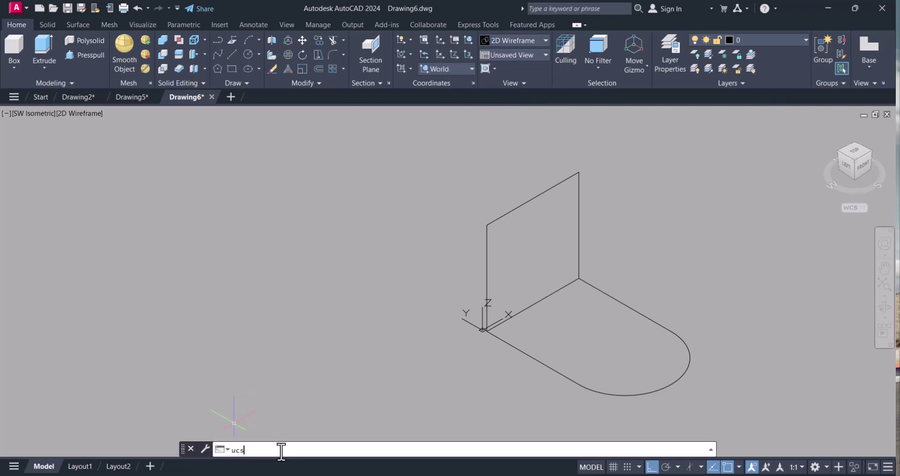
type("ucs")
key("Return")
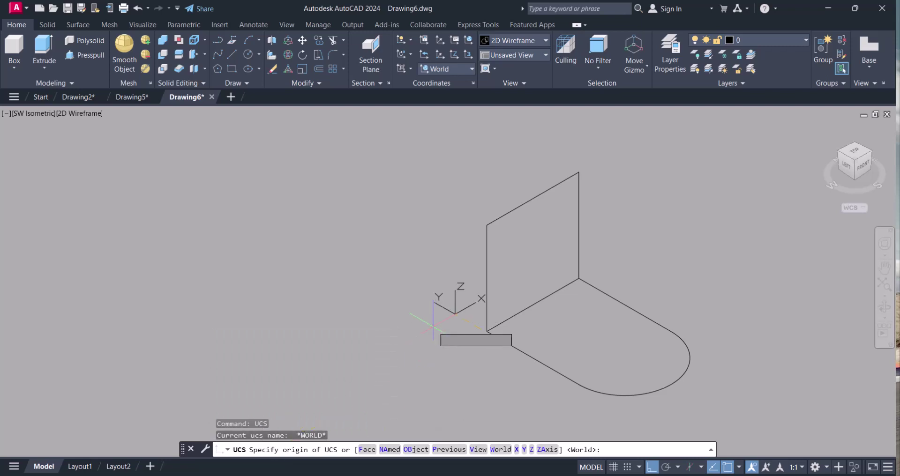
scroll(513, 332, "up", 5)
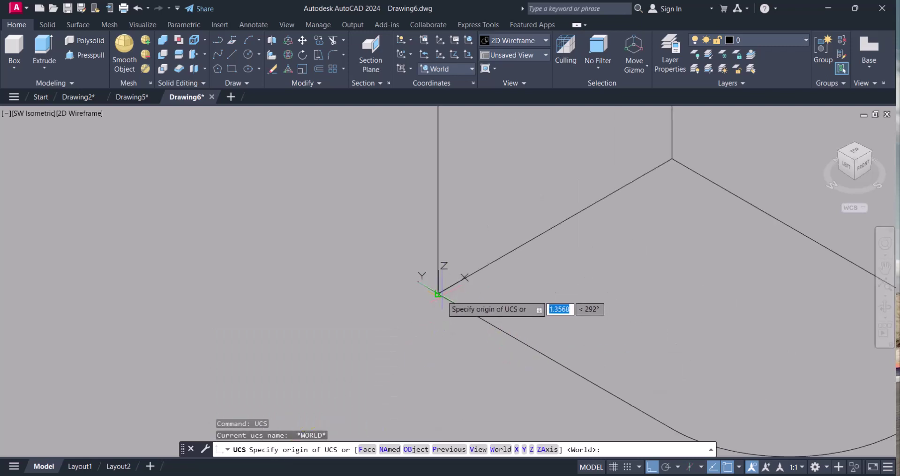
left_click(443, 295)
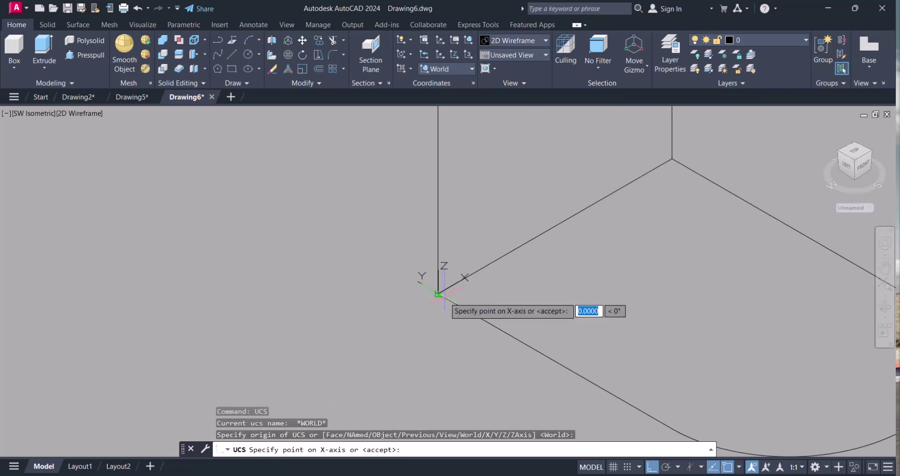
left_click(673, 158)
scroll(669, 162, "down", 4)
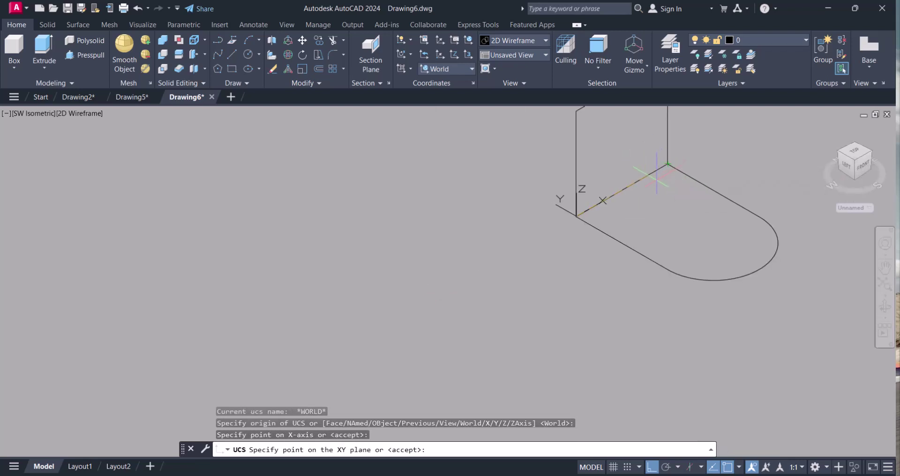
left_click(576, 112)
- Draw a radius-19 circle centred on the upright face's top-edge midpoint
middle_click_drag(627, 209, 559, 391)
type("c")
key("Return")
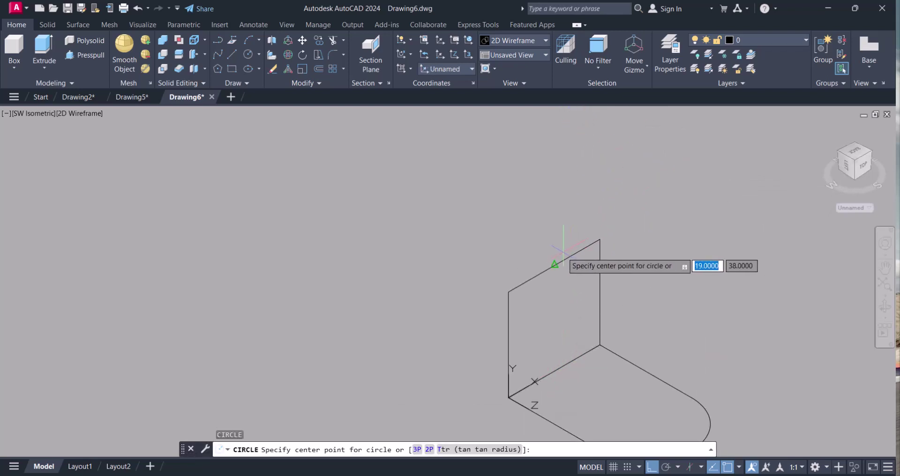
left_click(554, 266)
- Break away the unwanted half of the first ellipse
key("Escape")
key("Escape")
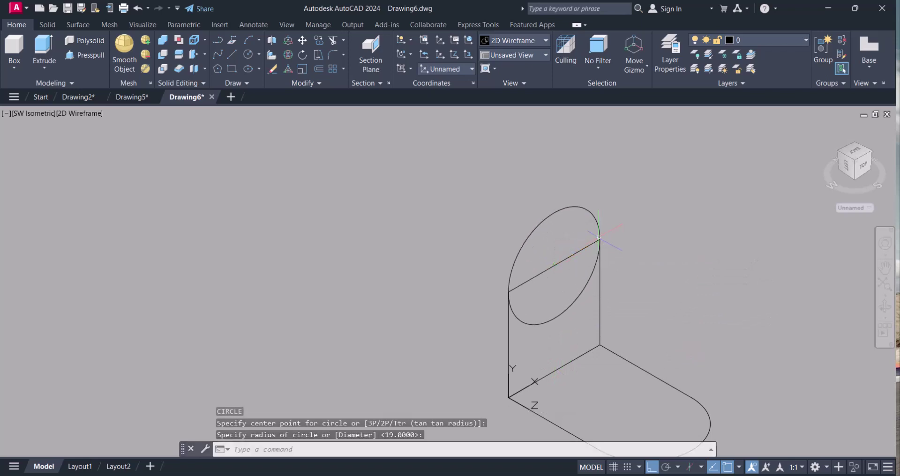
scroll(557, 289, "up", 2)
key("Escape")
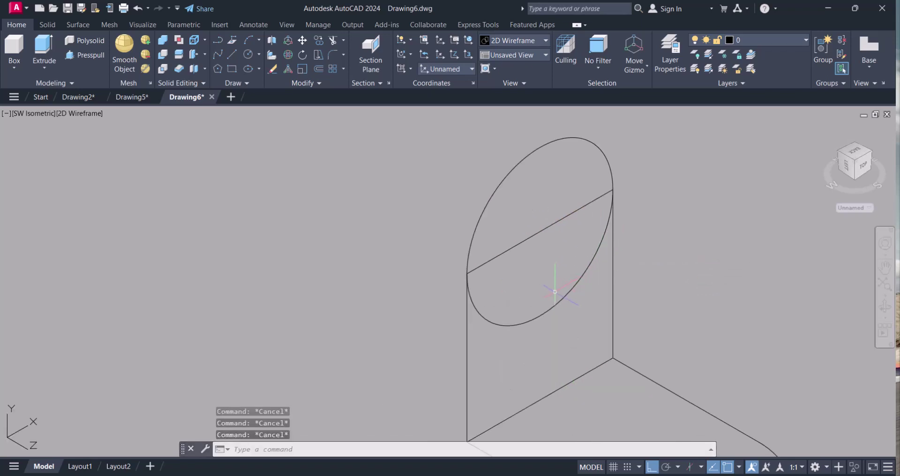
type("br")
key("Return")
left_click(480, 312)
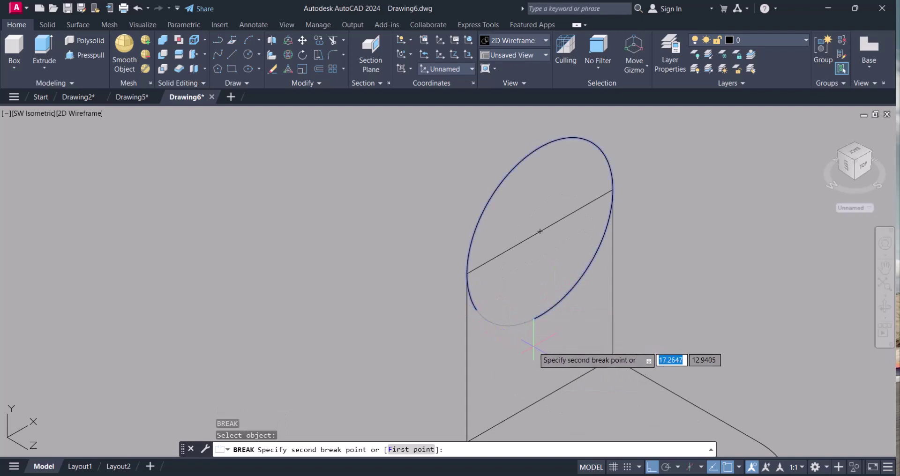
left_click(613, 189)
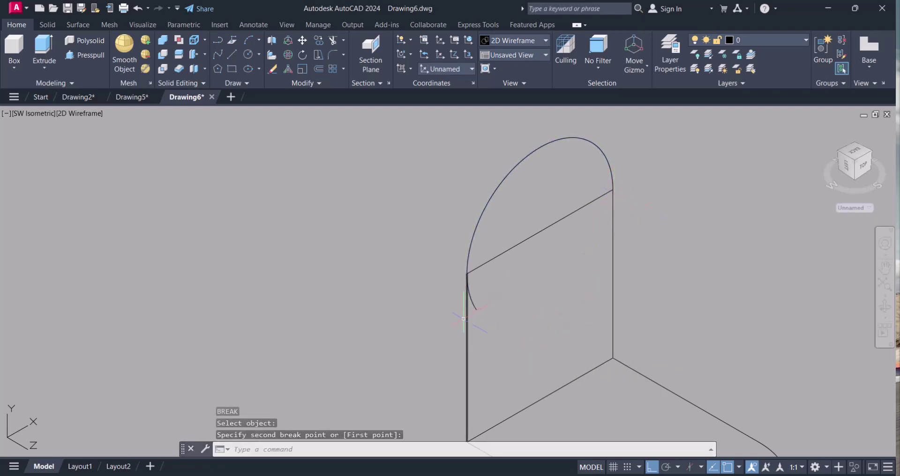
key("Escape")
key("Escape")
key("Escape")
- Break the remaining ellipse off at the line junction
type("tr")
key("Return")
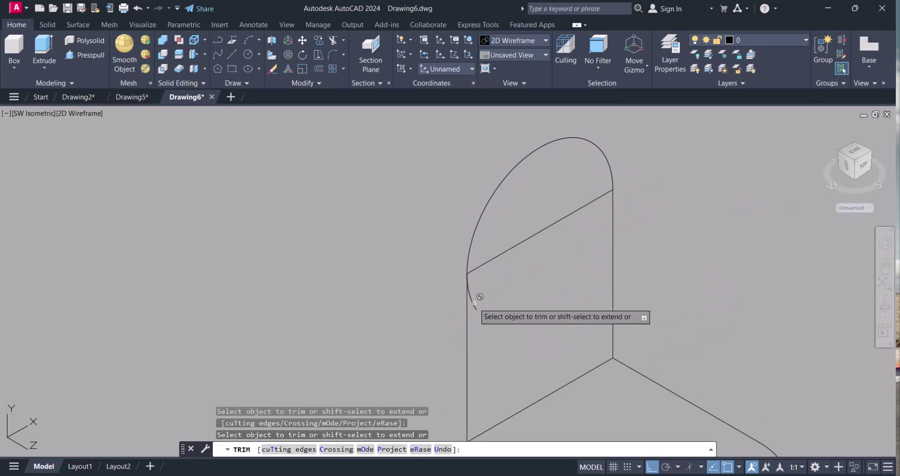
key("Escape")
type("br")
key("Return")
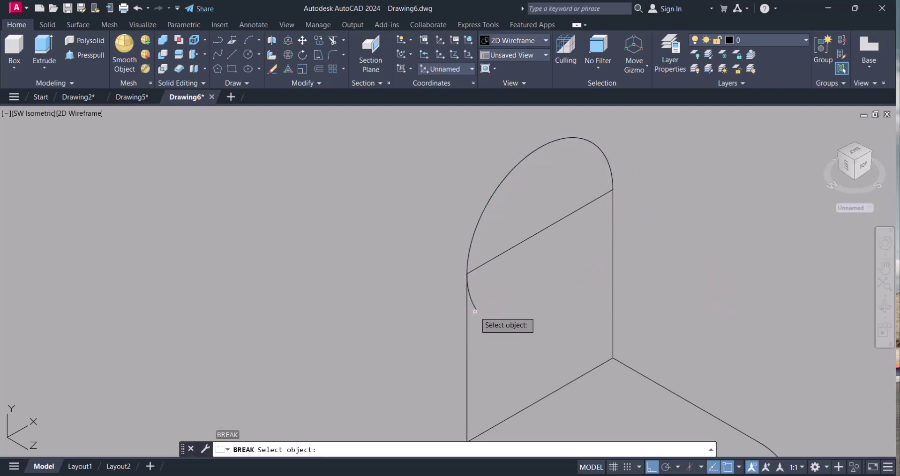
left_click(476, 310)
left_click(467, 272)
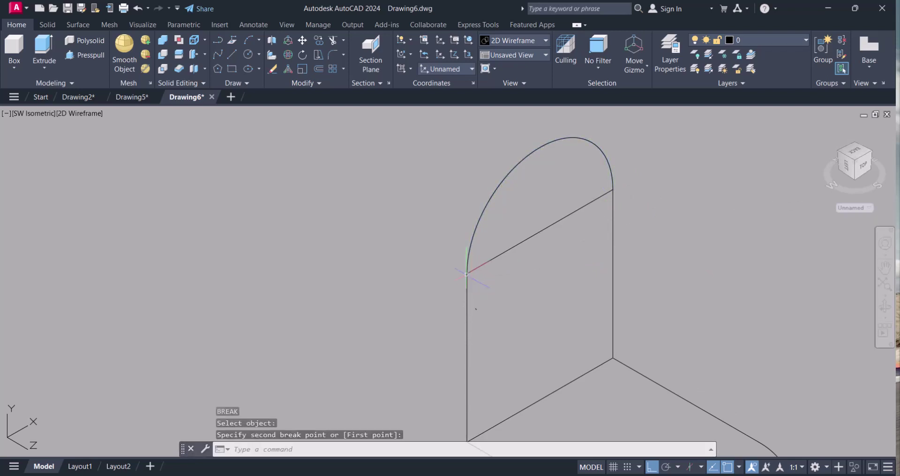
scroll(475, 303, "up", 2)
- Erase the slanted construction line
type("e")
key("Return")
left_click(475, 305)
left_click(533, 267)
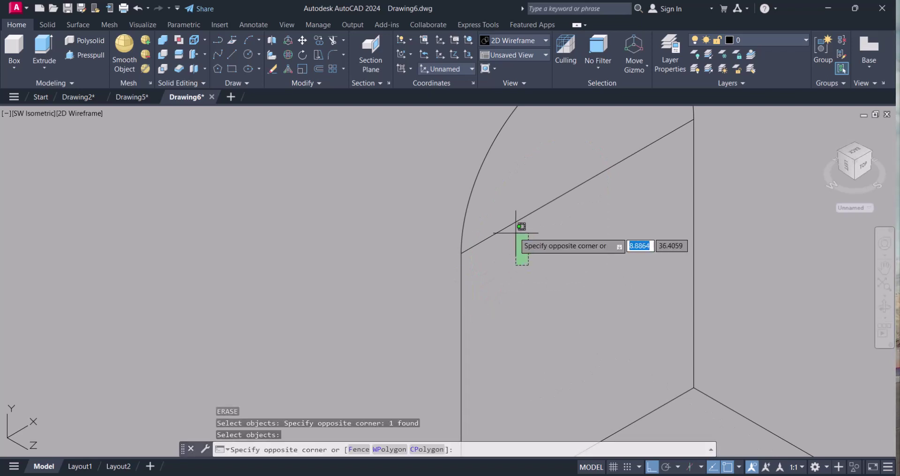
left_click(516, 220)
key("Return")
scroll(504, 240, "down", 4)
middle_click_drag(484, 253, 457, 230)
- Start a Move command, then cancel it and clear the stray outline selections
type("m")
key("Return")
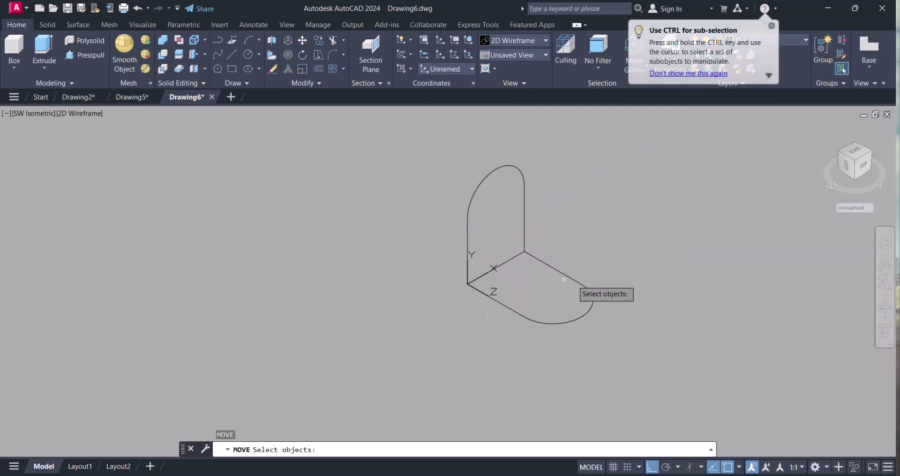
scroll(549, 288, "up", 2)
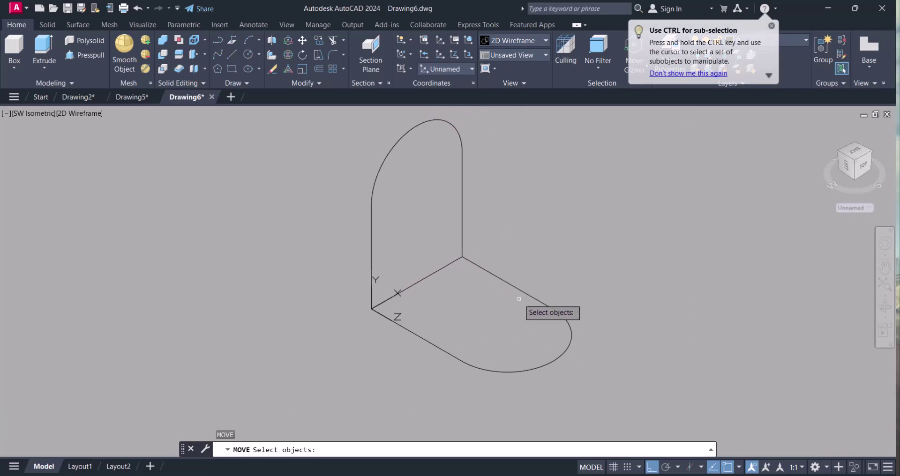
middle_click_drag(485, 298, 475, 294)
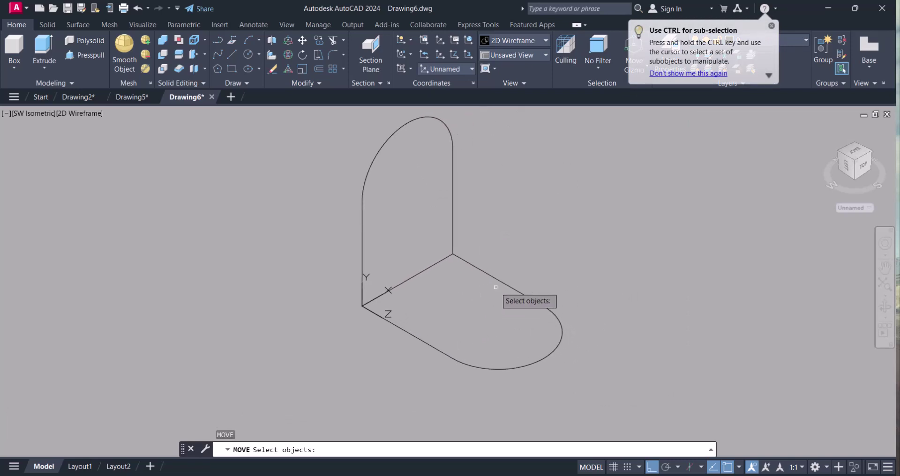
key("Escape")
left_click(498, 280)
left_click(441, 343)
key("Escape")
left_click(531, 350)
key("Escape")
left_click(422, 272)
key("Escape")
key("Escape")
key("Escape")
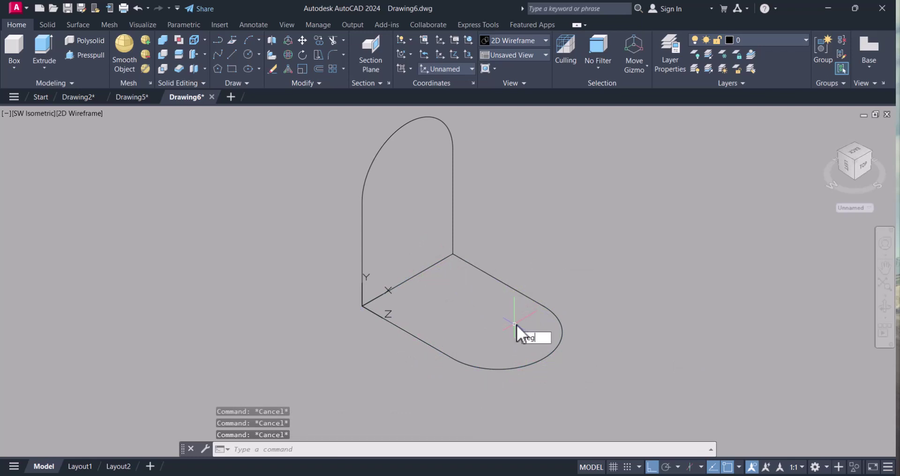
- Window-select the rounded base outline and convert it into a region
key("Return")
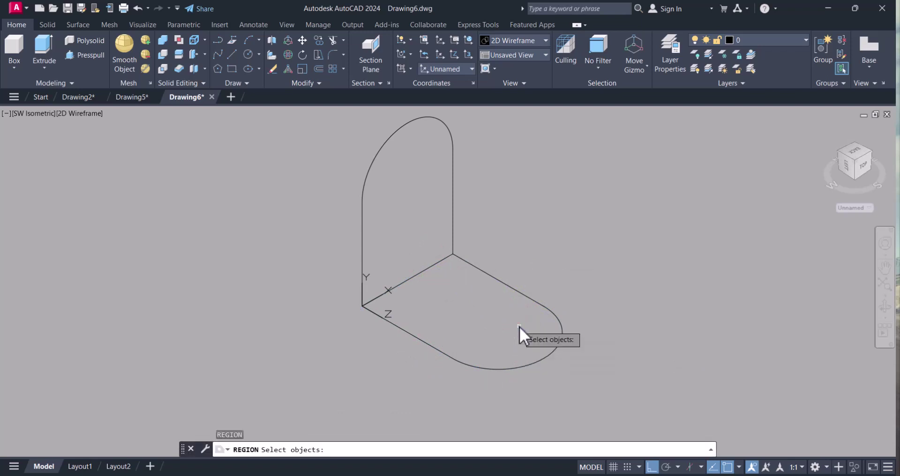
left_click(306, 249)
left_click(608, 408)
key("Return")
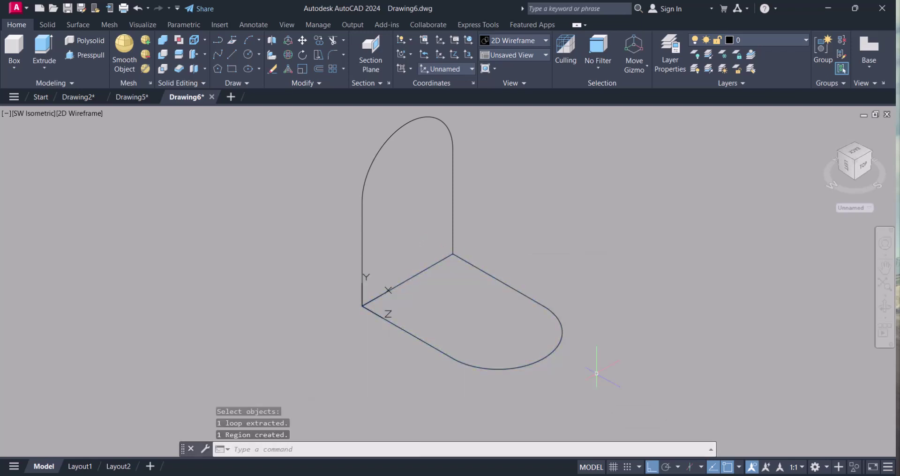
left_click(558, 359)
left_click(496, 368)
middle_click_drag(499, 346, 534, 394)
key("Escape")
- Start a line at the base corner, then cancel it
type("l")
key("Return")
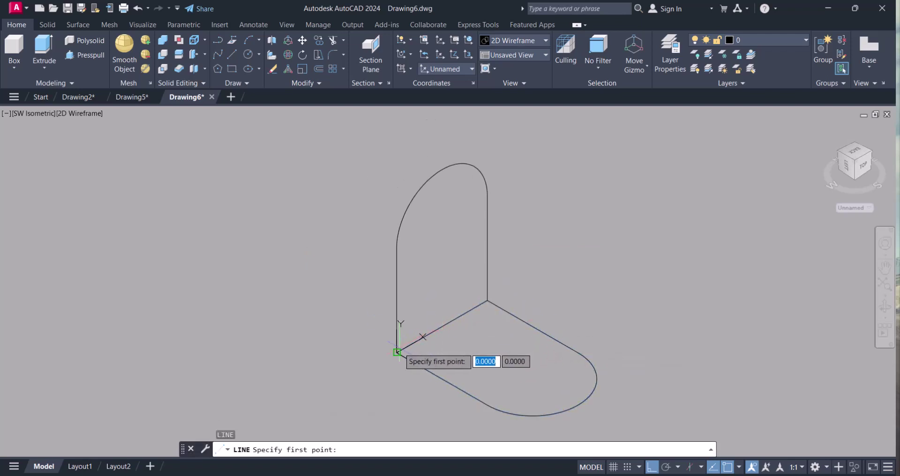
left_click(396, 353)
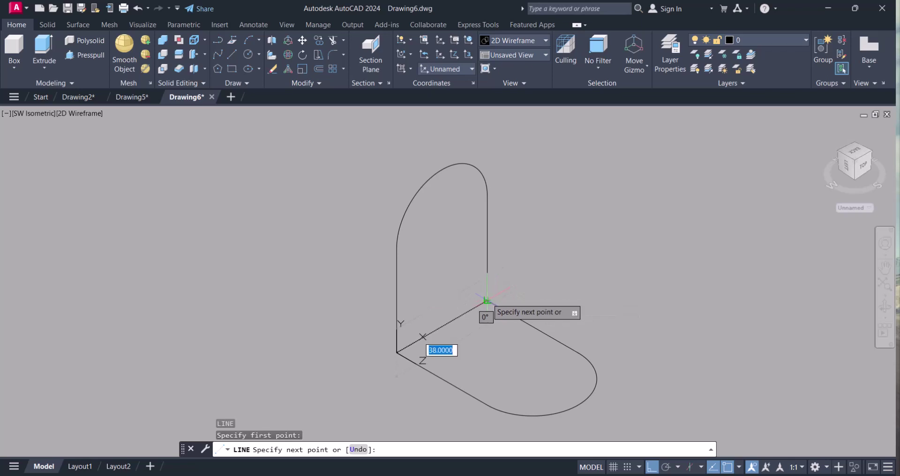
key("Escape")
key("Escape")
key("Escape")
middle_click_drag(534, 349, 547, 357)
- Convert the upright arch outline into a region with REGION
type("region")
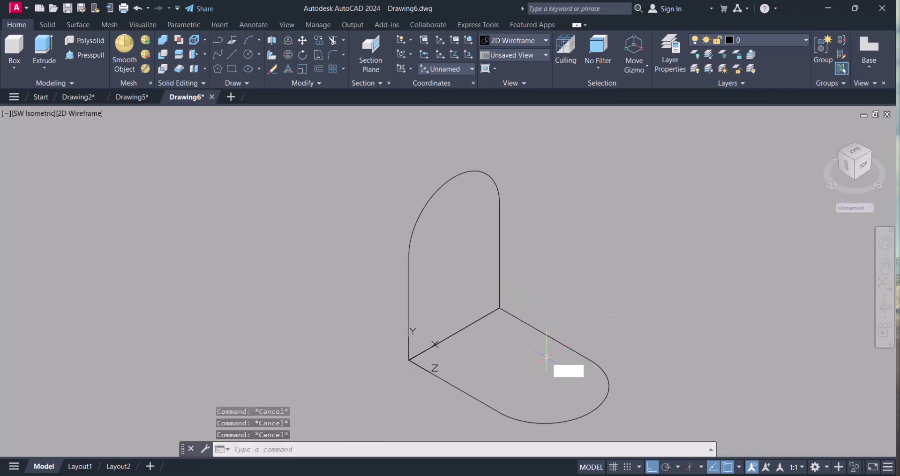
key("Return")
left_click(337, 138)
left_click(587, 392)
key("Return")
left_click(516, 242)
key("Escape")
key("Escape")
mouse_move(501, 272)
middle_mouse_down()
mouse_move(621, 248)
mouse_move(629, 276)
middle_mouse_up()
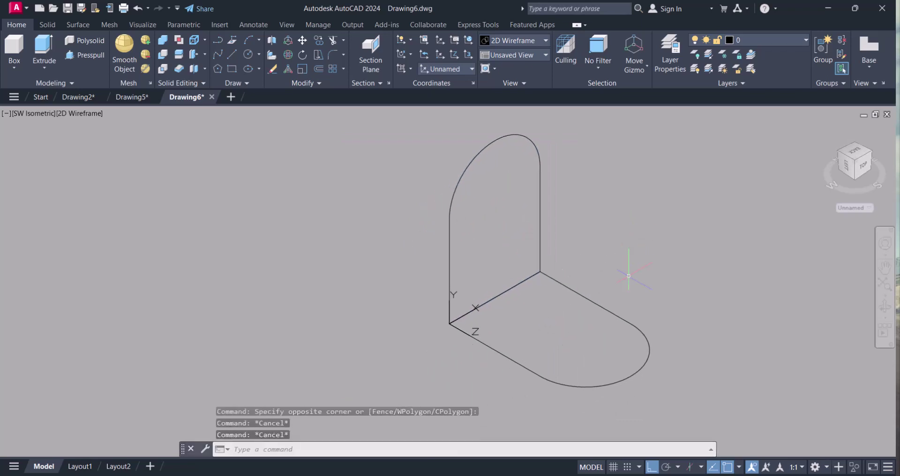
- Extrude the rounded base region 11 units and check the reference sketch
left_click(43, 45)
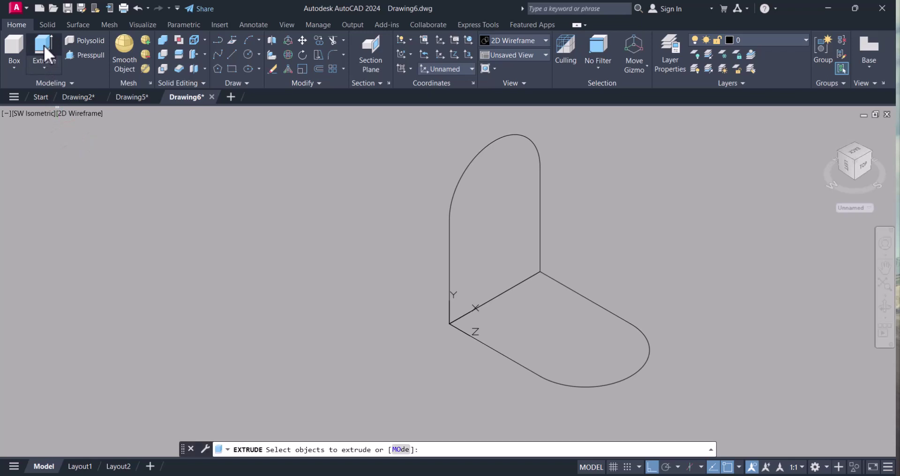
left_click(522, 365)
right_click(530, 360)
left_click(539, 367)
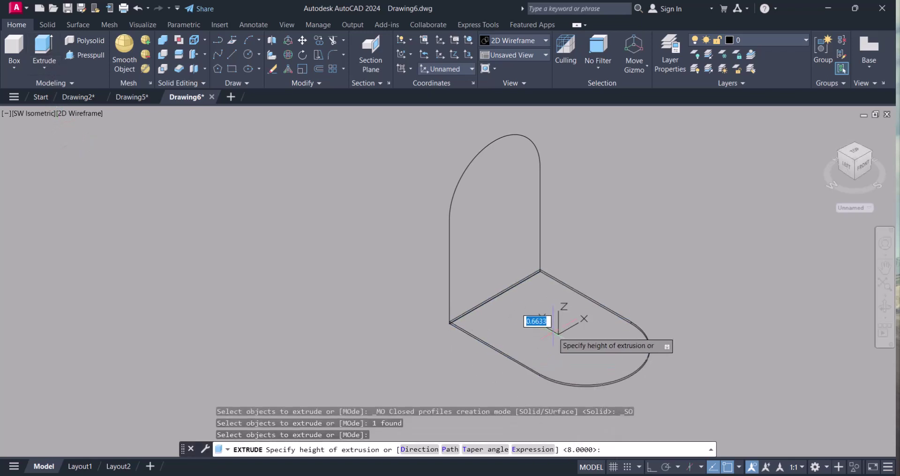
type("11")
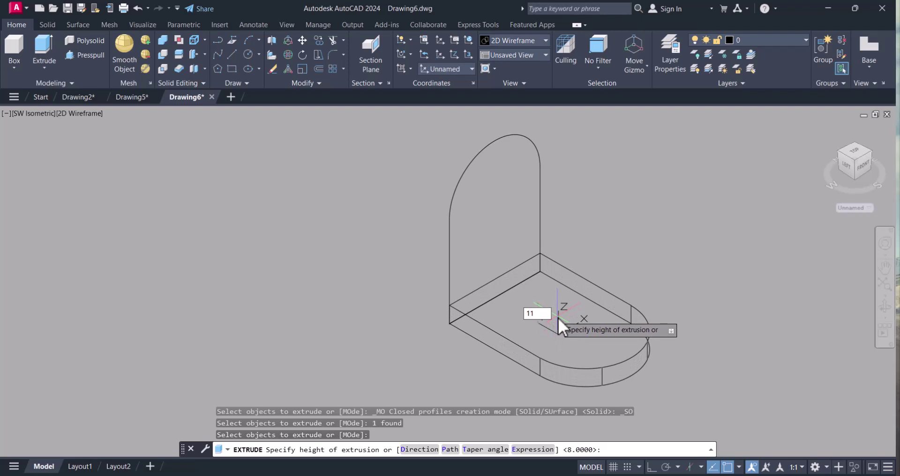
key("Return")
key("alt+Tab")
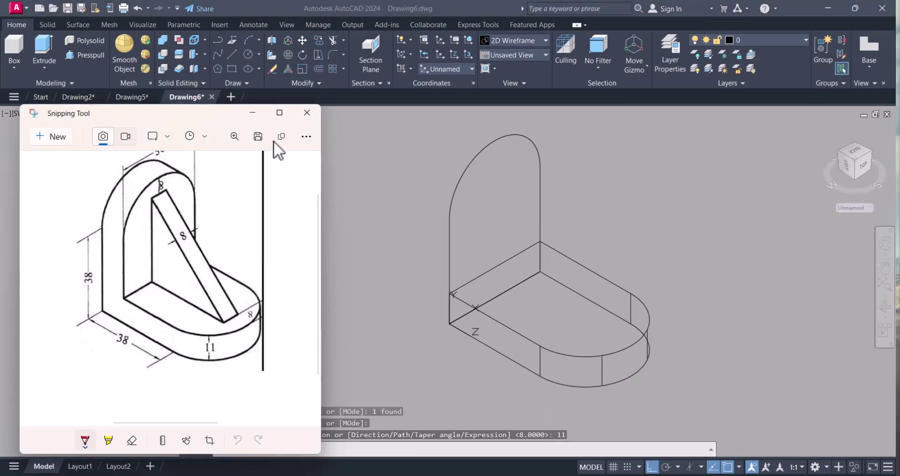
key("alt+Tab")
- Extrude the arched upright region 11 units and bring up the Snipping Tool sketch
left_click_drag(484, 210, 435, 210)
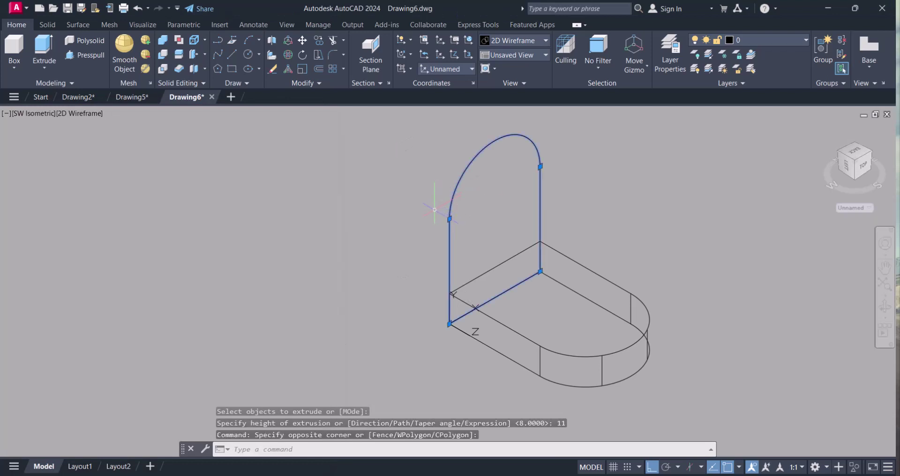
key("Escape")
key("Escape")
left_click(46, 47)
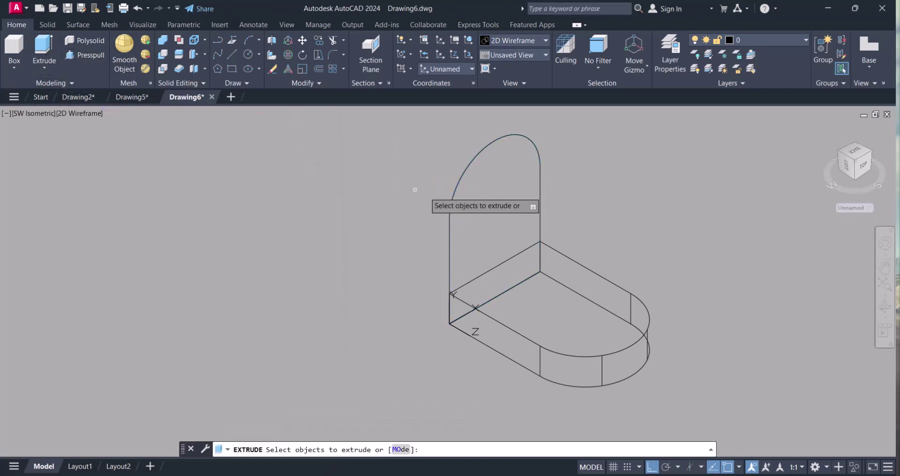
left_click(451, 212)
right_click(463, 204)
left_click(476, 207)
type("11")
key("Return")
key("Escape")
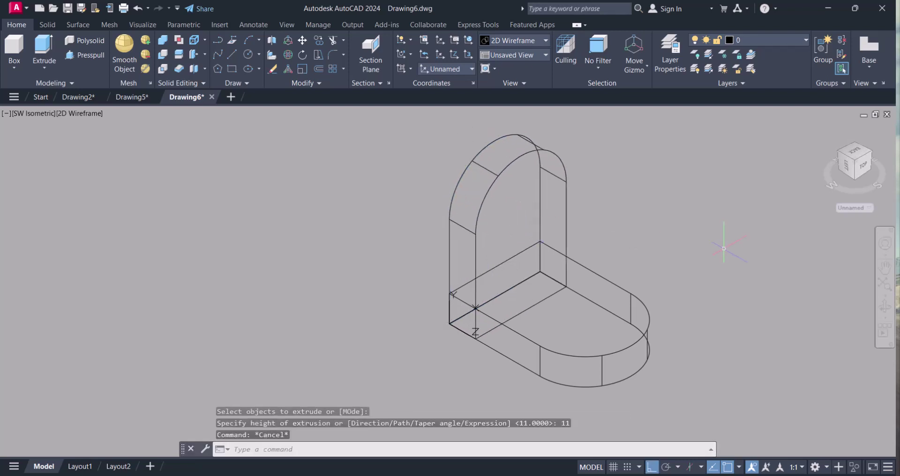
key("alt+Tab")
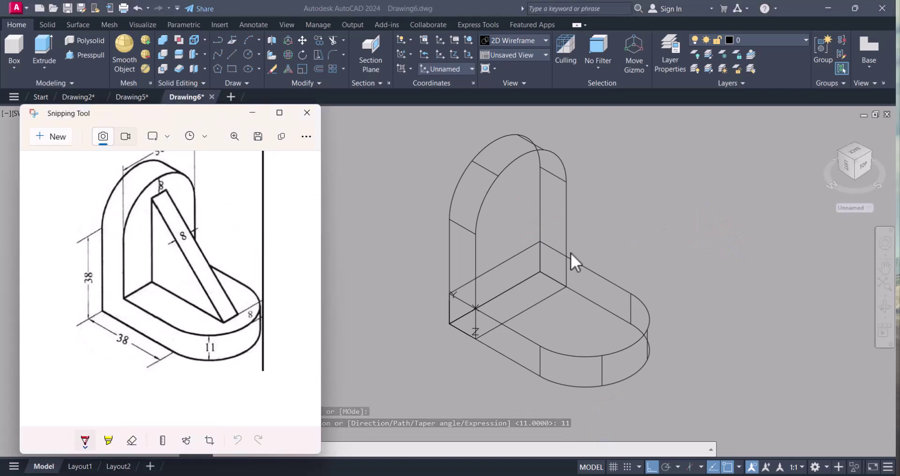
- Draw a short vertical line near the arch top with the LINE command
left_click(406, 215)
key("Escape")
key("Escape")
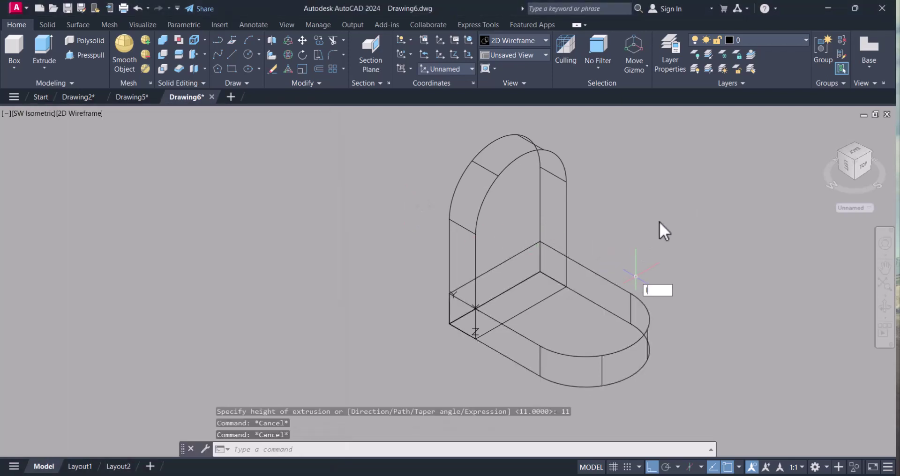
type("l")
key("Return")
left_click(521, 208)
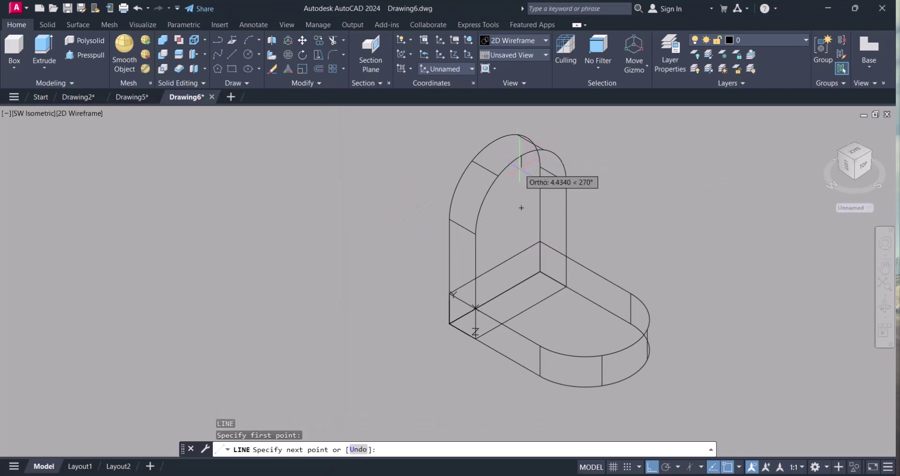
left_click(520, 172)
key("Escape")
key("Escape")
key("Escape")
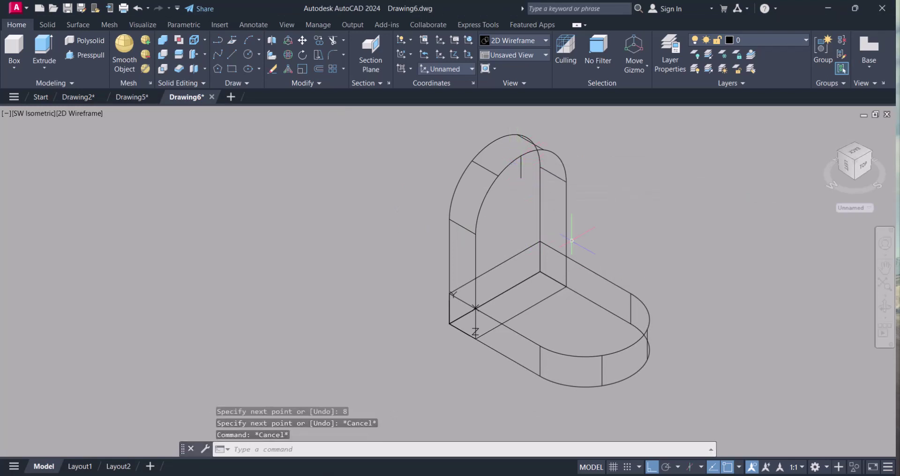
- Draw the rib lines: an 8-unit segment from the base edge, then up to the arch top
type("l")
key("Return")
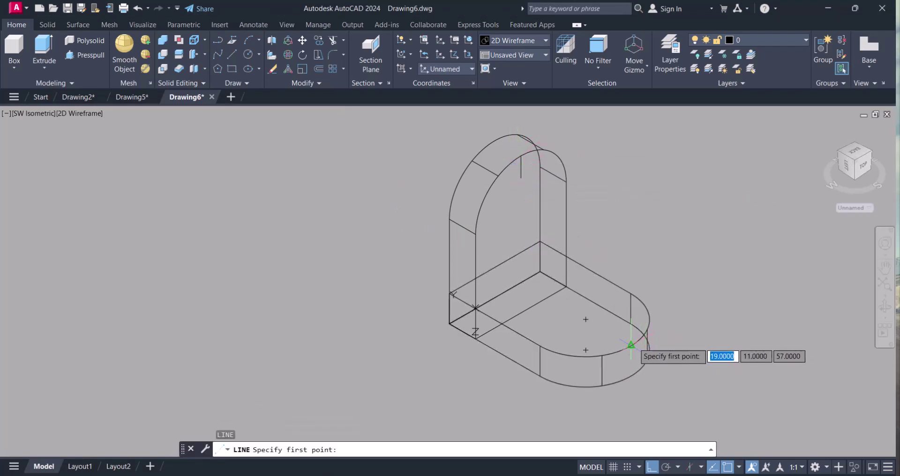
left_click(586, 319)
type("8")
key("Return")
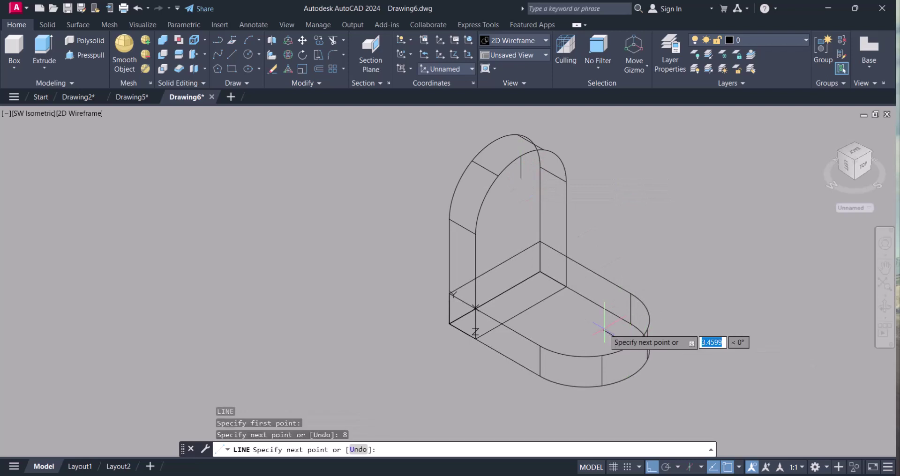
left_click(521, 178)
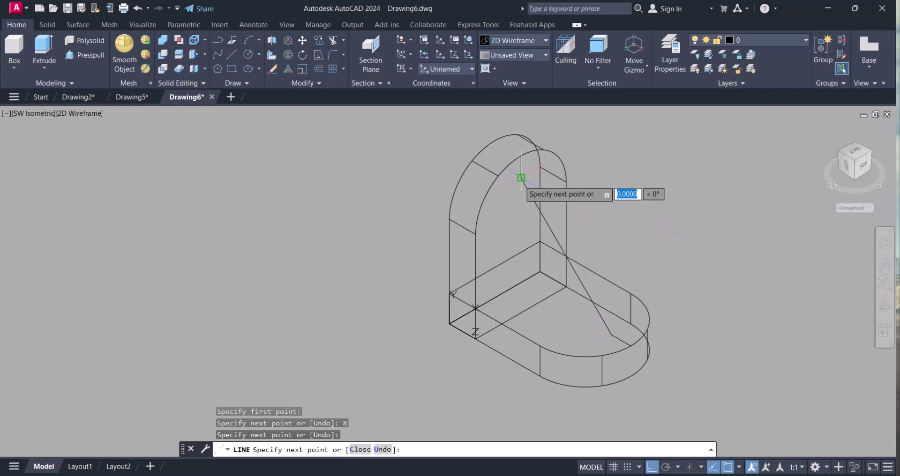
left_click(622, 344)
key("Escape")
key("Escape")
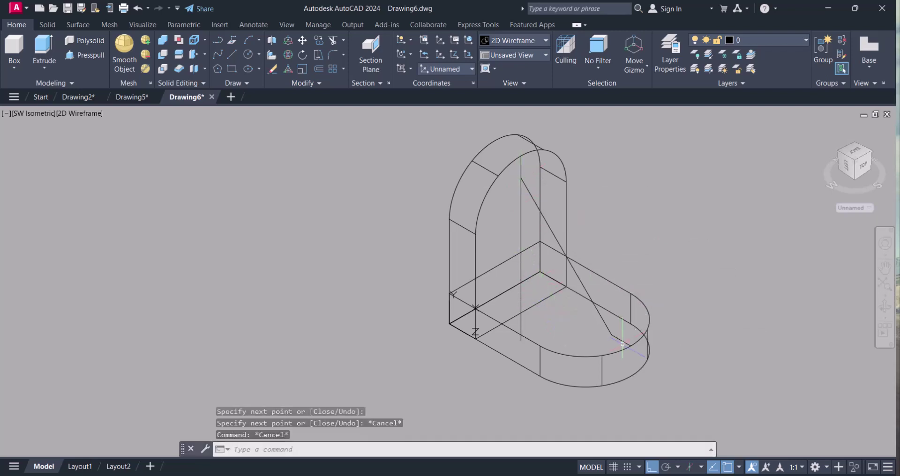
- Stretch the short line's end to a new endpoint on the diagonal
left_click(622, 340)
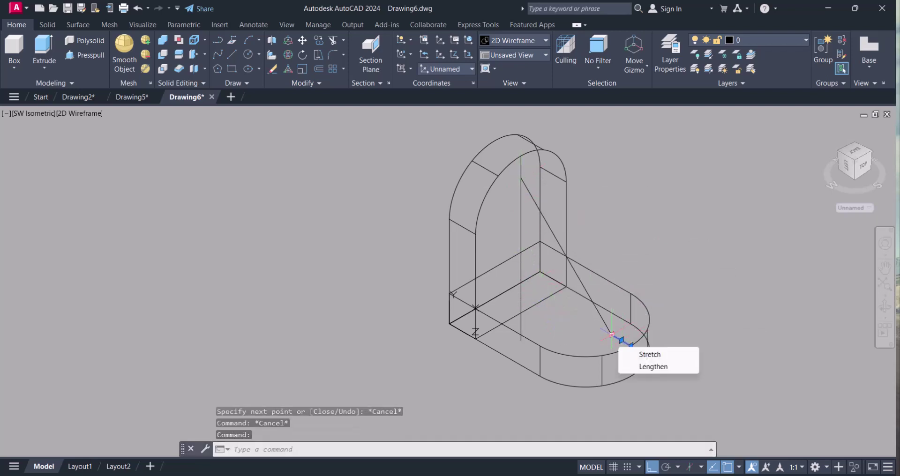
left_click(612, 335)
left_click(512, 276)
key("Escape")
key("Escape")
key("Escape")
scroll(514, 285, "up", 2)
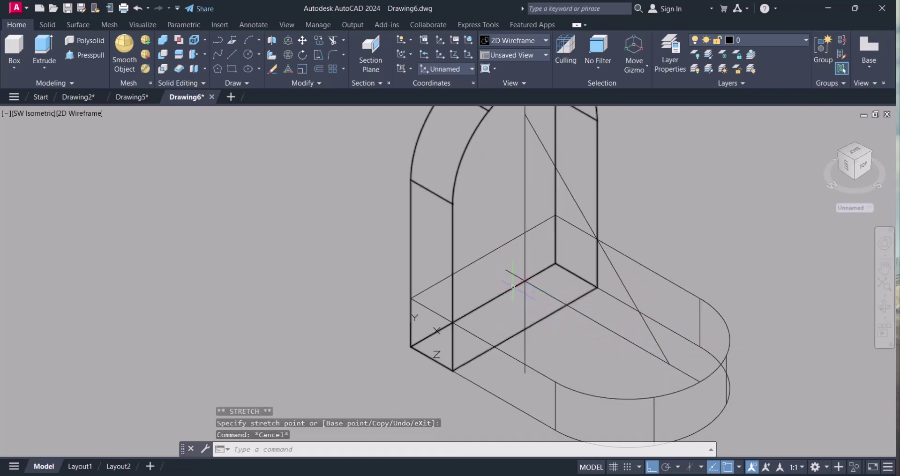
- Trim away the excess part of the vertical line
type("tr")
key("Return")
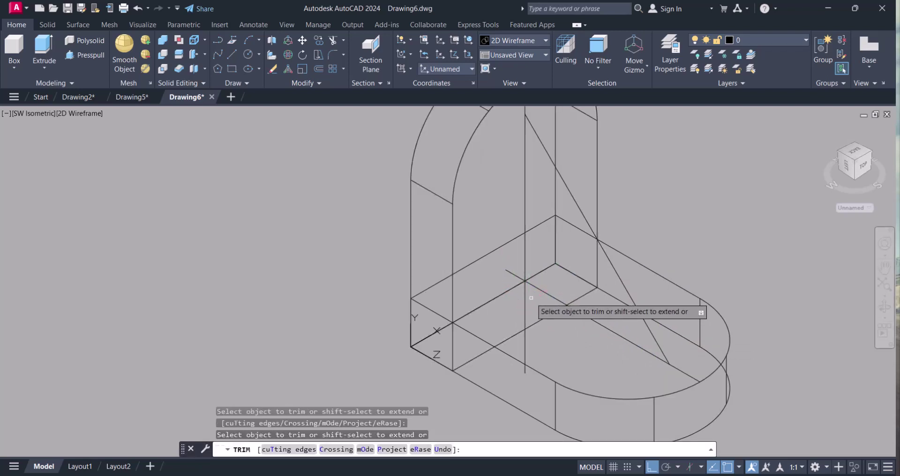
left_click(524, 295)
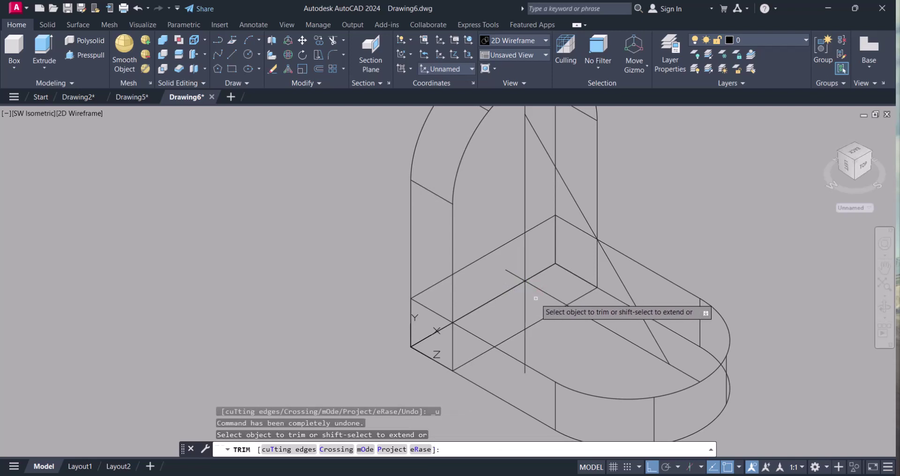
key("Escape")
scroll(507, 274, "up", 2)
- Adjust the grips of the diagonal, vertical and lower edge lines so their ends meet
left_click(513, 271)
left_click(505, 267)
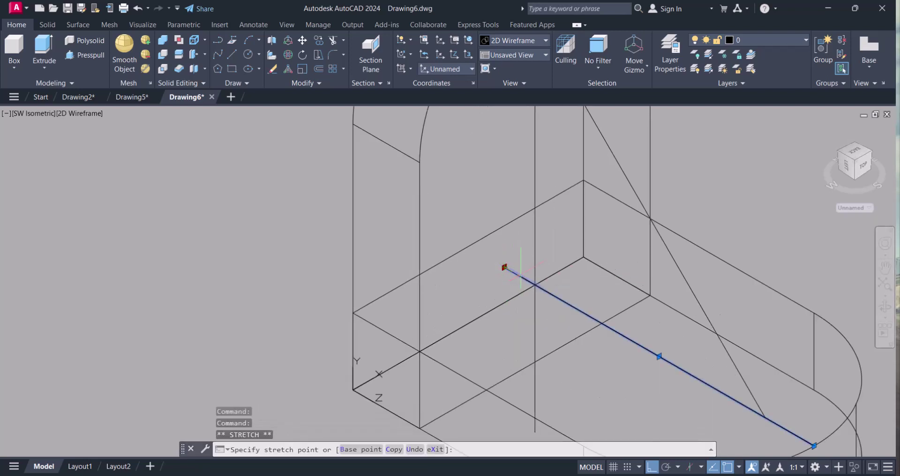
key("Escape")
scroll(539, 305, "down", 2)
left_click(534, 336)
left_click(534, 375)
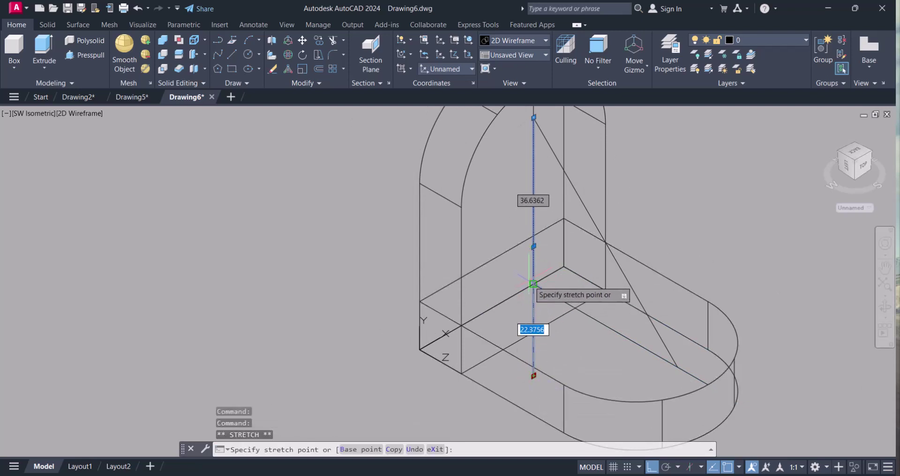
key("Escape")
key("Escape")
scroll(581, 317, "down", 3)
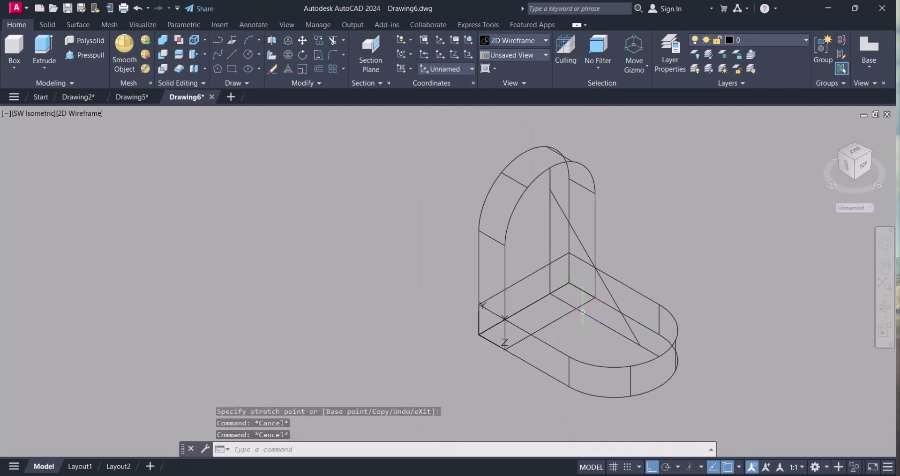
scroll(653, 342, "up", 3)
left_click(662, 368)
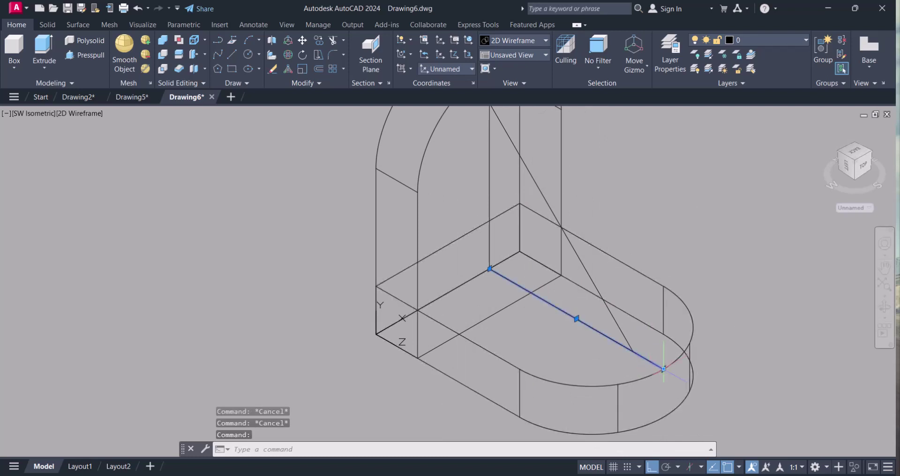
left_click(663, 369)
scroll(557, 279, "down", 3)
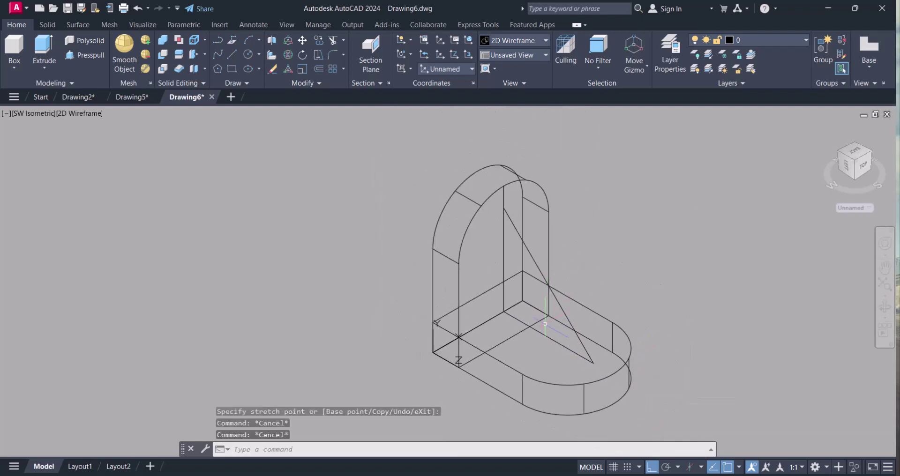
- Inspect the triangle's lines after abandoning an attempted erase
scroll(509, 204, "up", 6)
key("Escape")
type("e")
key("Return")
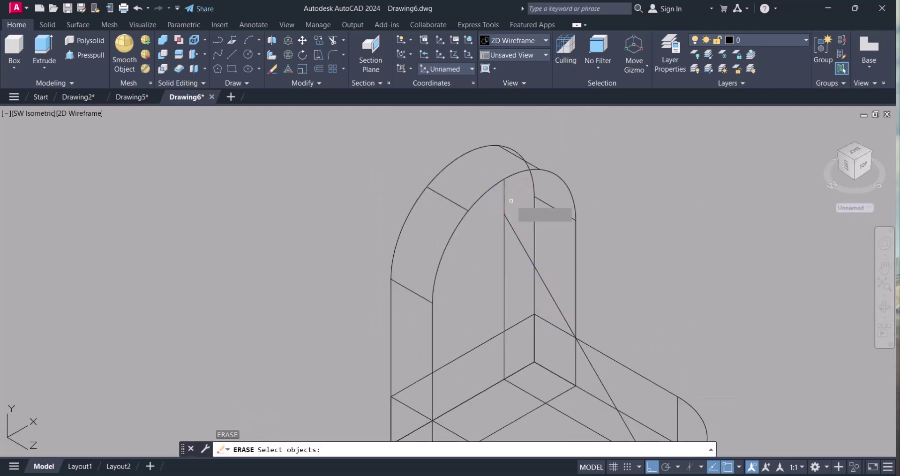
left_click(507, 206)
key("Escape")
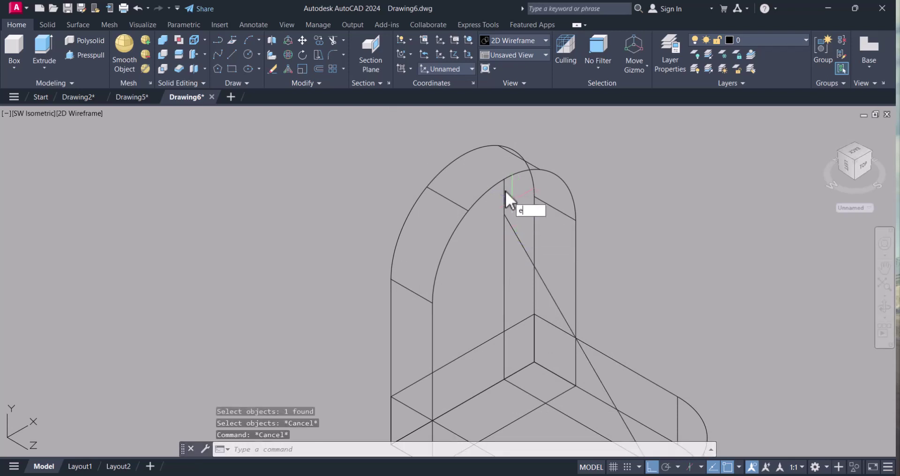
left_click(509, 193)
left_click(509, 199)
left_click(516, 233)
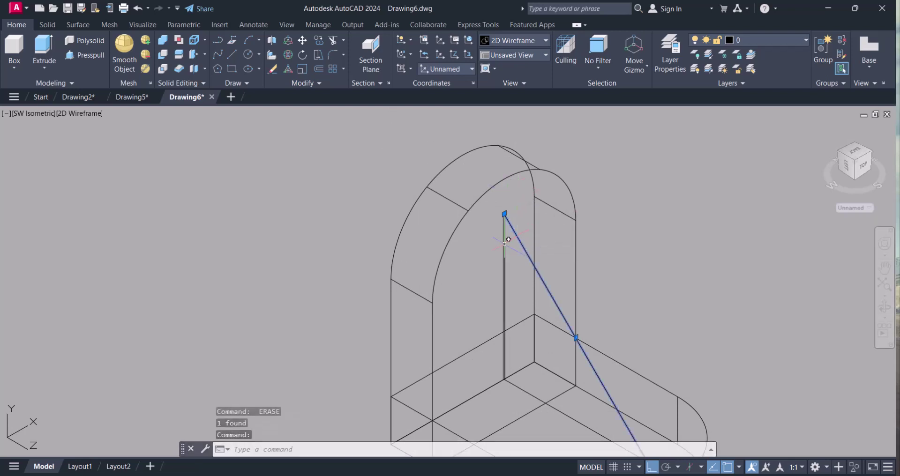
key("Escape")
key("Escape")
- Turn the three triangle lines into one region with REG
type("reg")
key("Return")
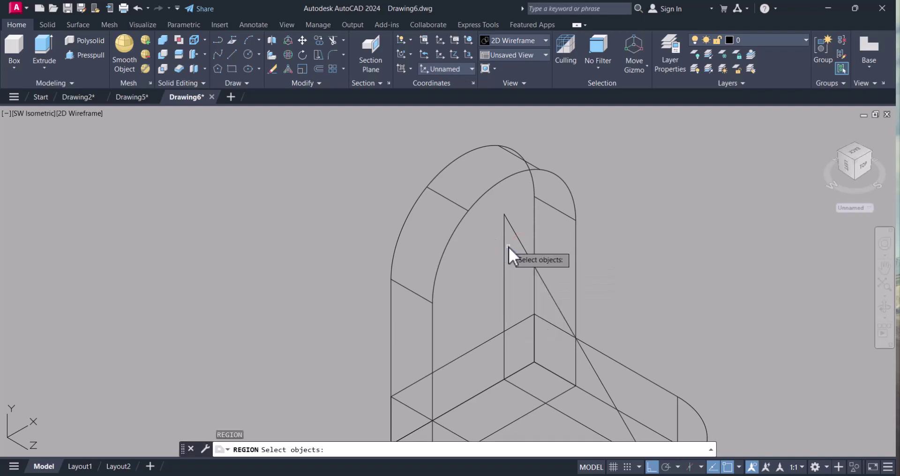
left_click(516, 218)
left_click(506, 272)
middle_click_drag(542, 366, 504, 295)
left_click(576, 373)
key("Return")
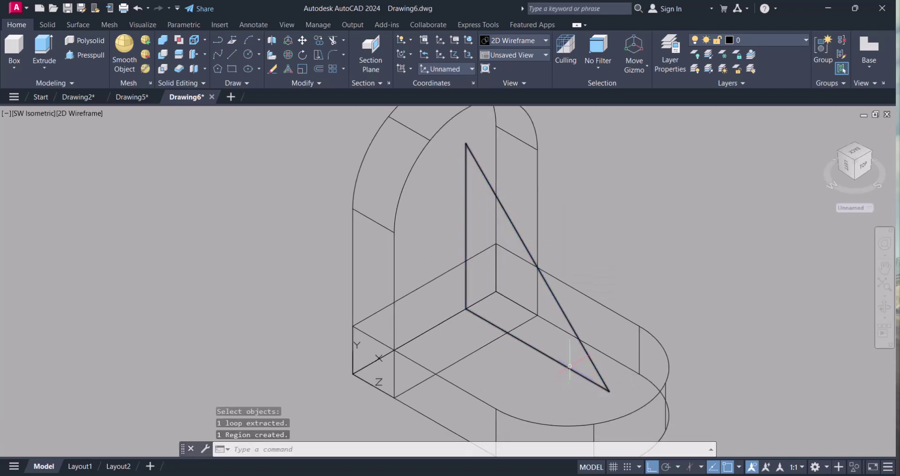
- Extrude the triangle region 8 units into a rib solid
left_click(570, 368)
key("Escape")
left_click(47, 44)
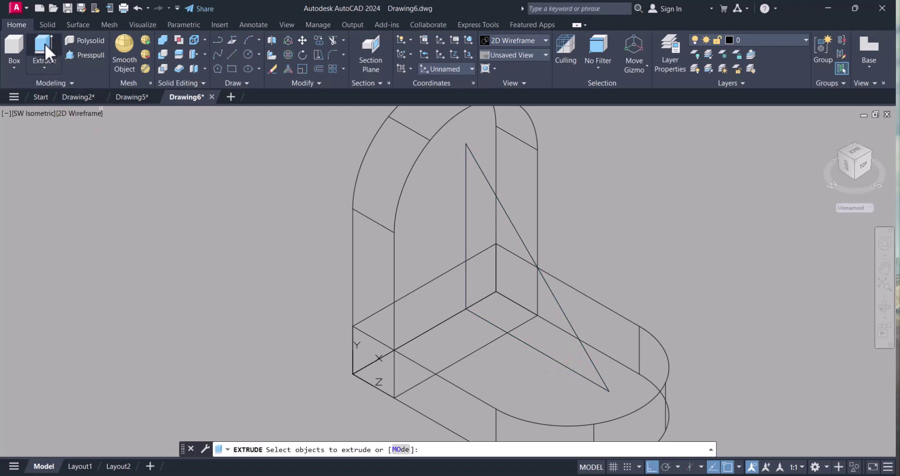
left_click(601, 379)
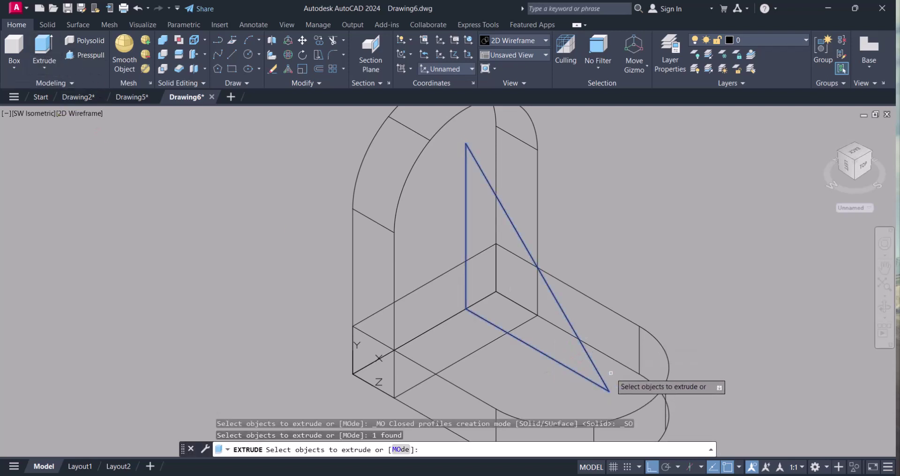
right_click(617, 377)
left_click(626, 380)
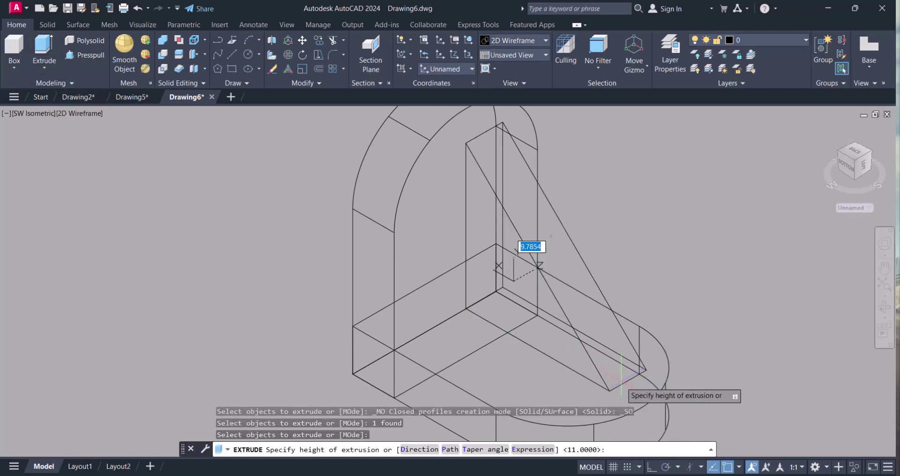
type("8")
key("Return")
middle_click_drag(585, 400, 587, 380)
key("Escape")
key("Escape")
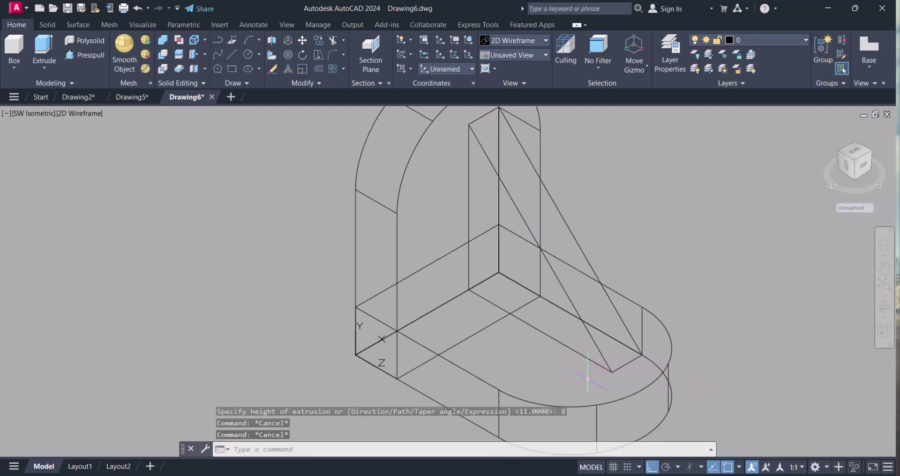
- Move the rib solid 4 units sideways from its corner
type("m")
key("Return")
left_click(603, 377)
left_click(619, 366)
key("Return")
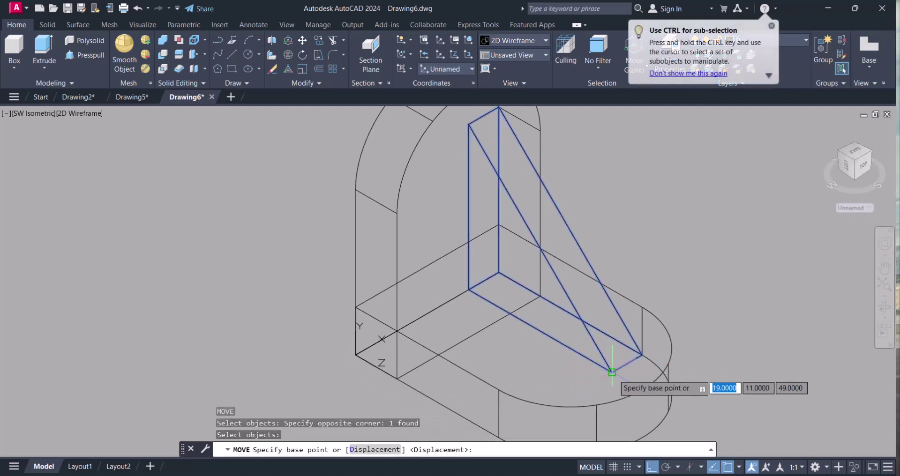
left_click(612, 372)
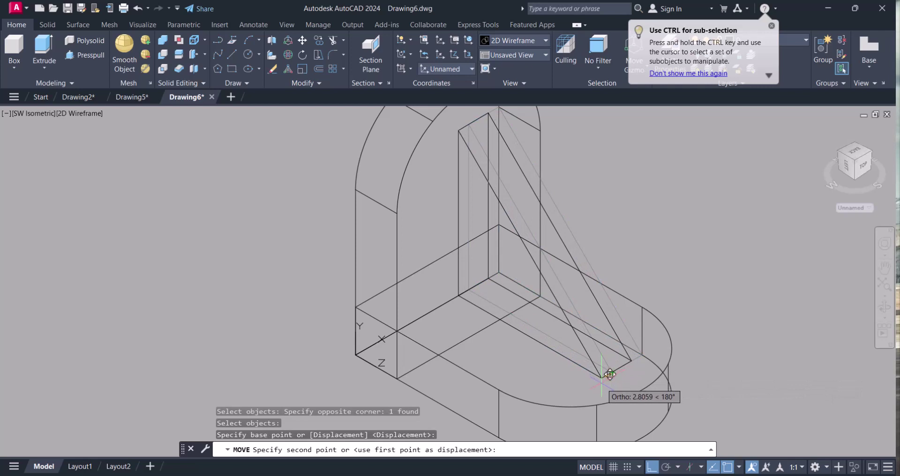
type("4")
key("Return")
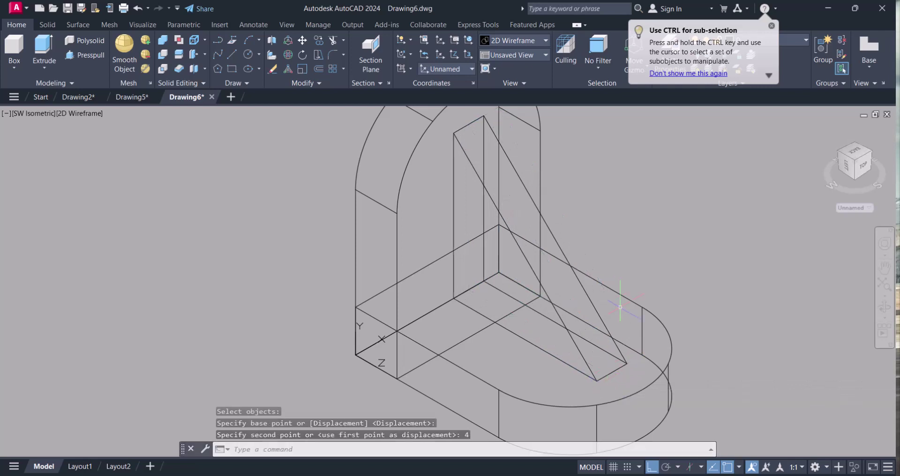
scroll(690, 194, "down", 4)
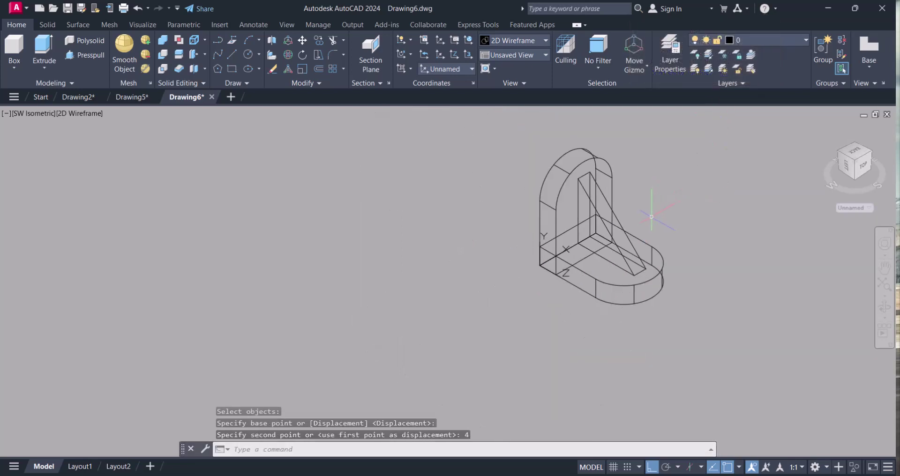
- Set the visual style to Shaded and pan the bracket into view
middle_click_drag(661, 206, 606, 225)
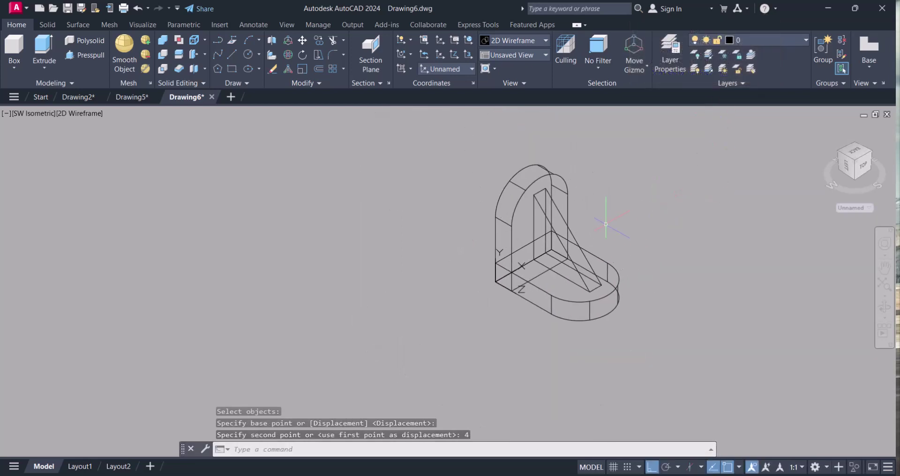
left_click(510, 40)
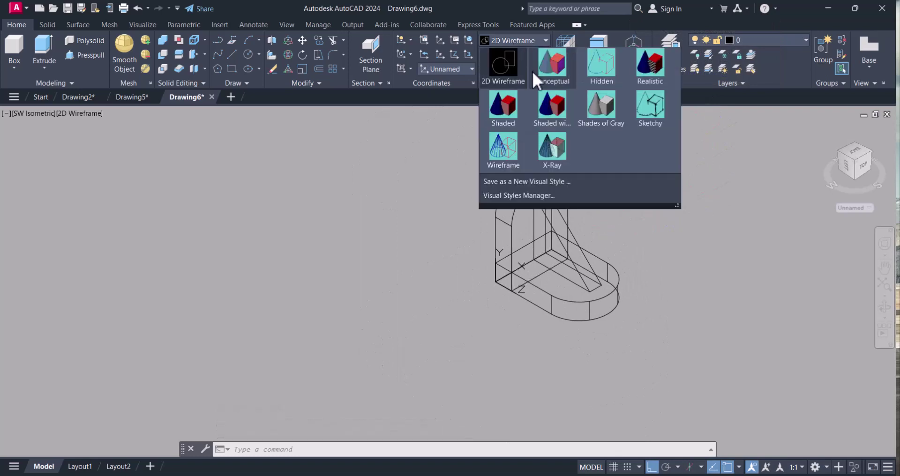
left_click(510, 104)
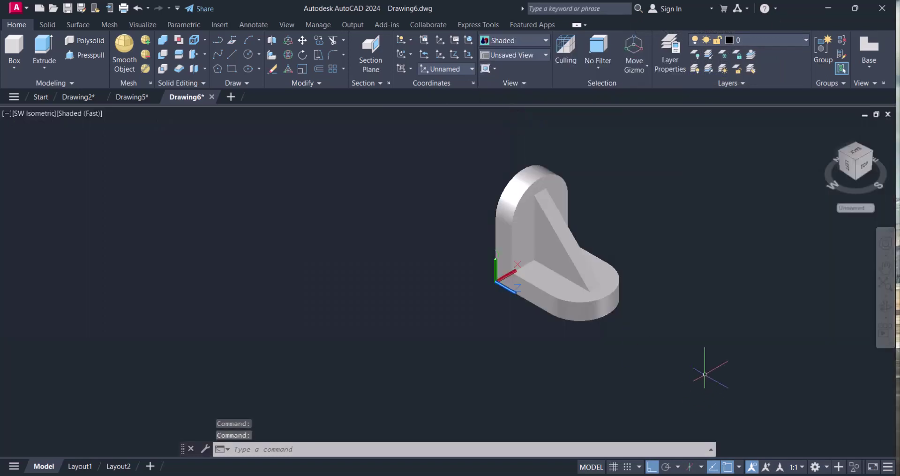
scroll(623, 253, "up", 3)
scroll(602, 245, "down", 2)
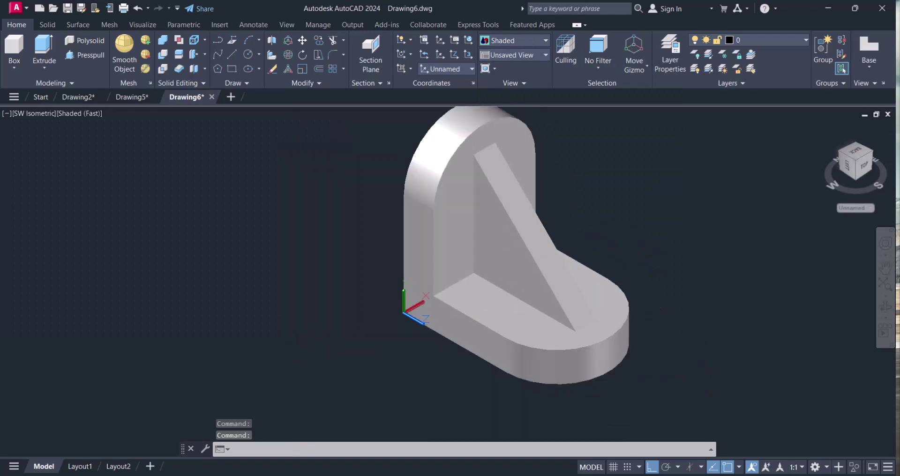
type("p")
key("Return")
left_click_drag(569, 263, 546, 291)
key("Escape")
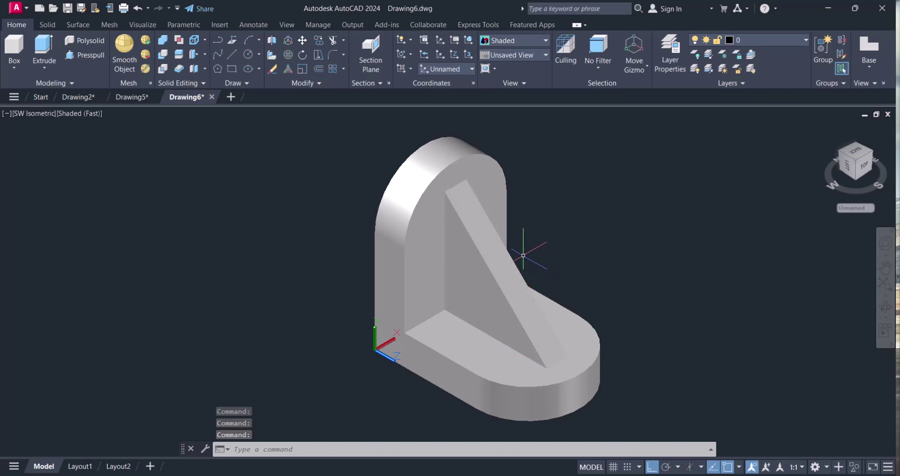
type("orbit")
key("Return")
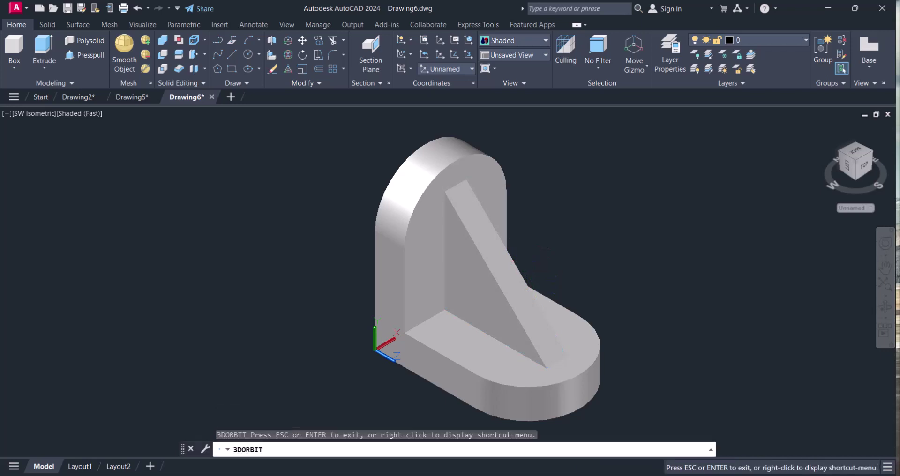
mouse_move(489, 224)
left_mouse_down()
mouse_move(472, 304)
mouse_move(270, 258)
mouse_move(544, 227)
mouse_move(586, 343)
mouse_move(394, 280)
mouse_move(464, 283)
mouse_move(488, 344)
mouse_move(481, 288)
mouse_move(603, 244)
left_mouse_up()
right_click(603, 244)
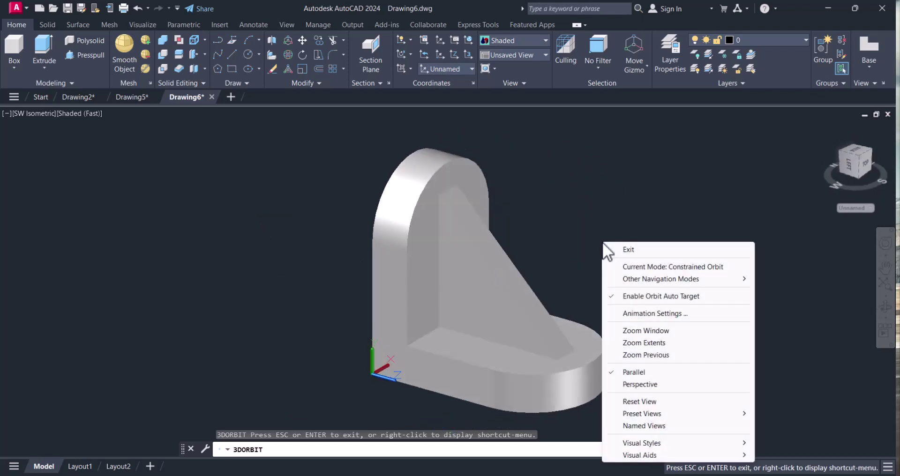
left_click(633, 251)
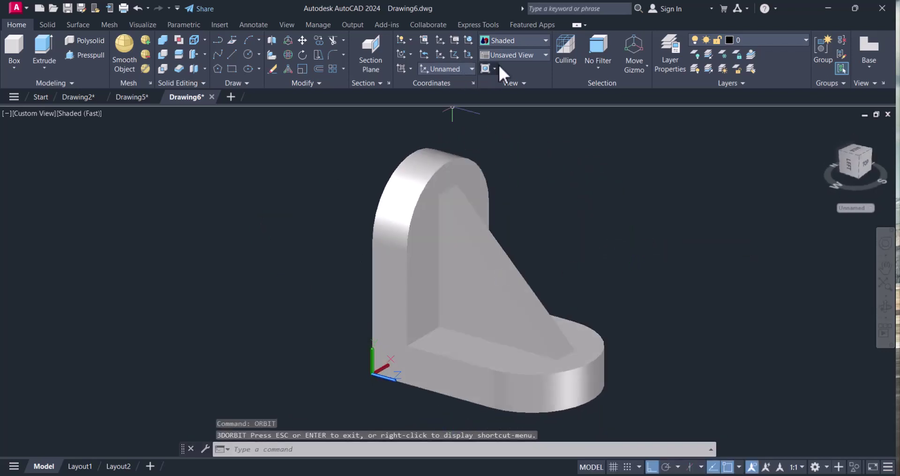
left_click(516, 50)
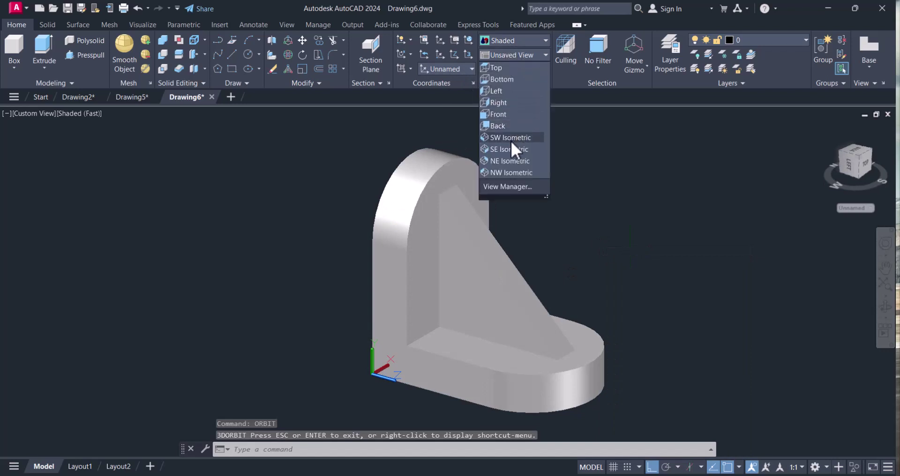
left_click(511, 140)
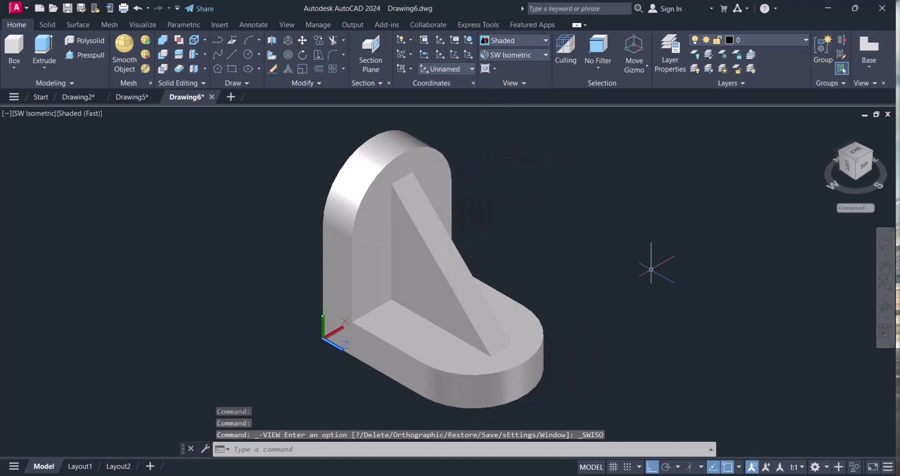
- Union the base, rib and upright solids
key("Escape")
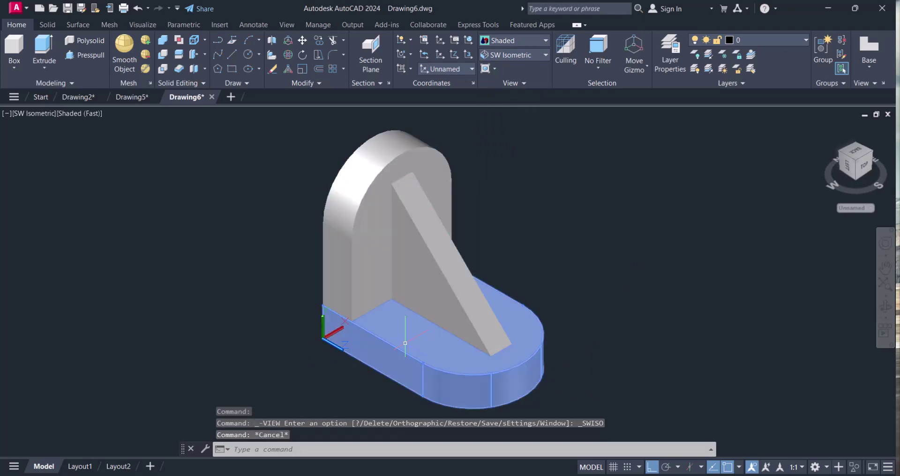
key("Escape")
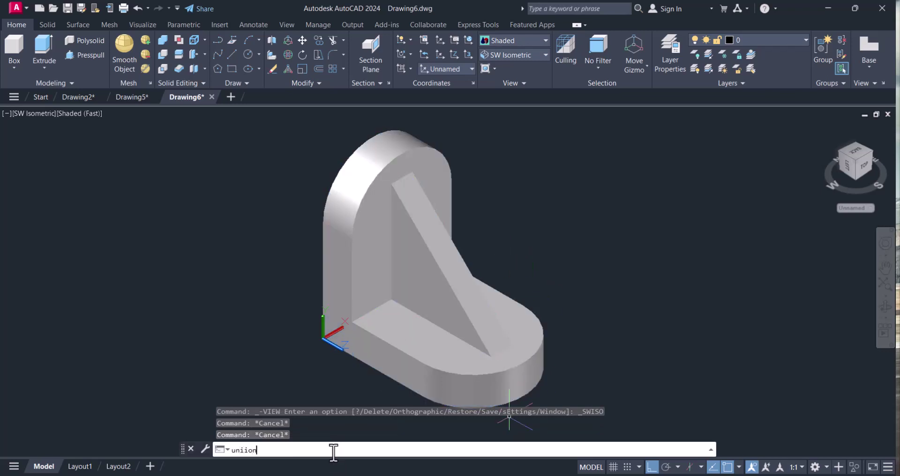
key("BackSpace")
key("BackSpace")
key("BackSpace")
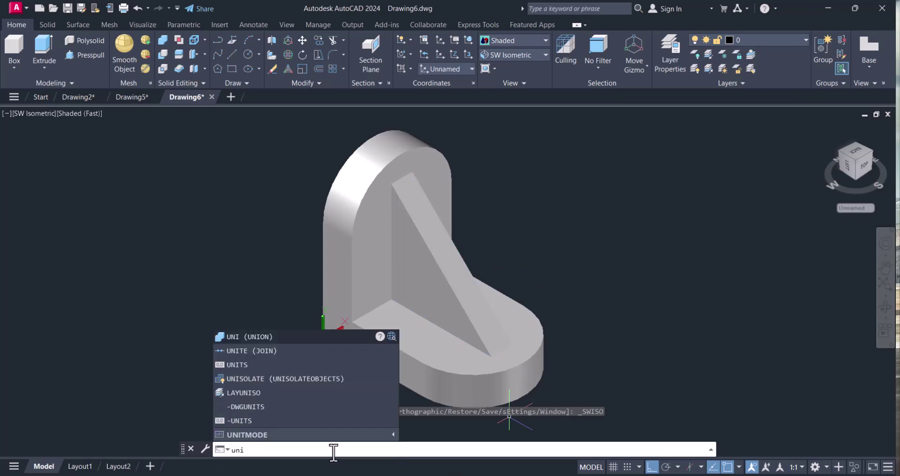
type("on")
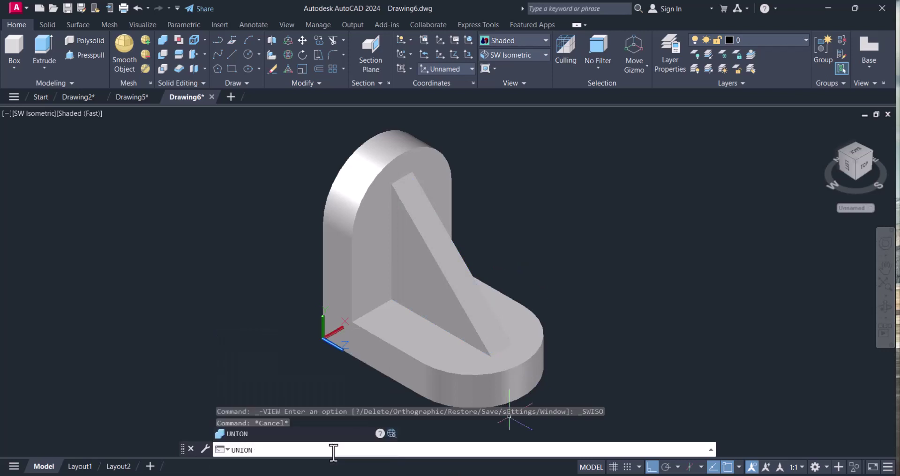
key("Return")
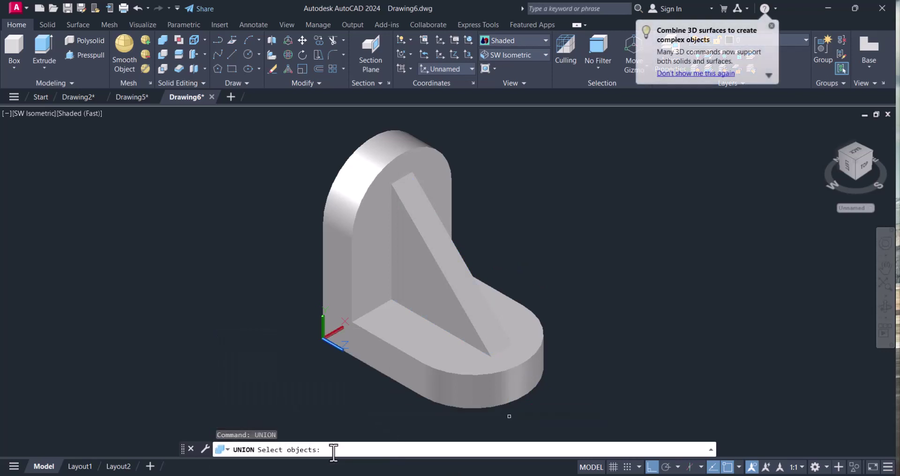
left_click(417, 351)
left_click(445, 291)
left_click(382, 229)
key("Return")
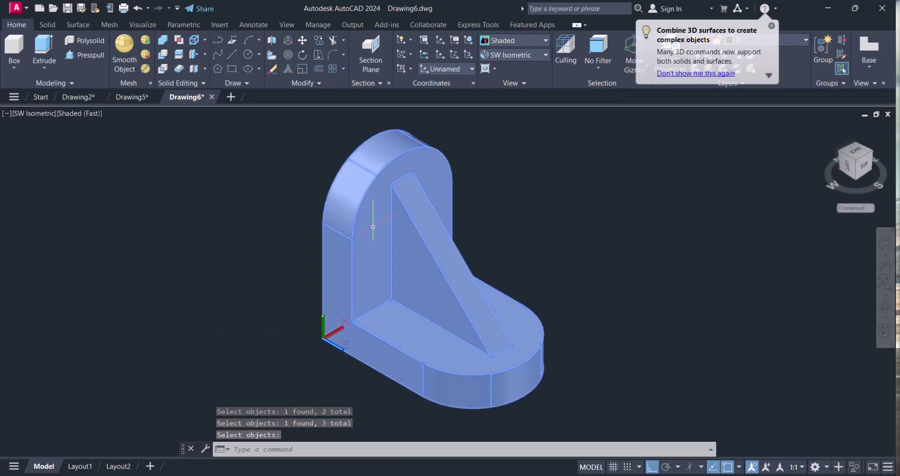
- Select the merged bracket to confirm it is a single solid
left_click(433, 230)
key("Escape")
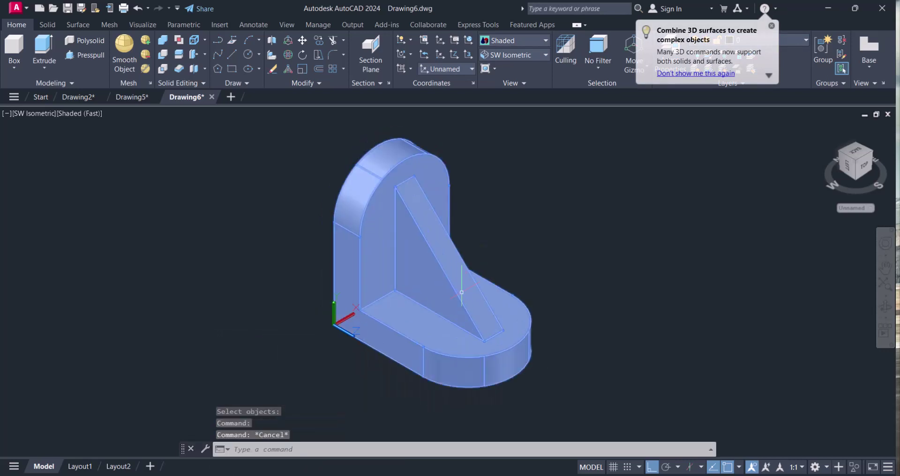
scroll(460, 297, "down", 1)
left_click(460, 296)
scroll(453, 293, "down", 1)
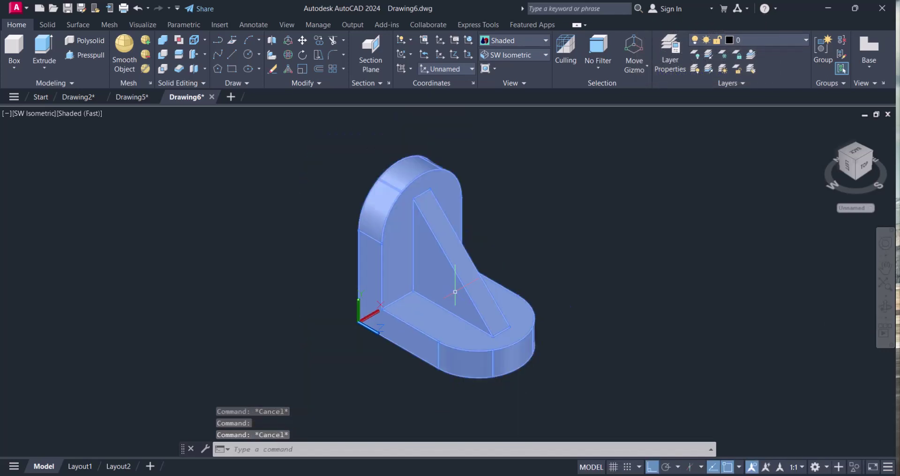
key("Escape")
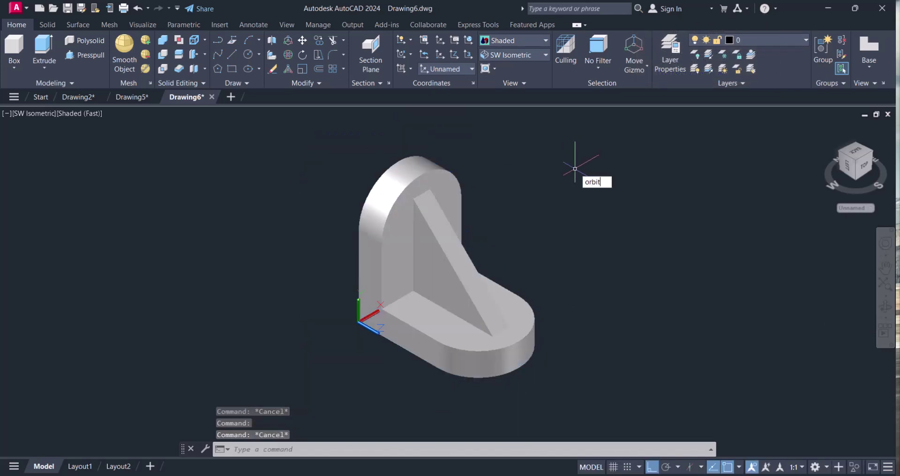
key("Return")
left_click_drag(498, 193, 436, 343)
key("Escape")
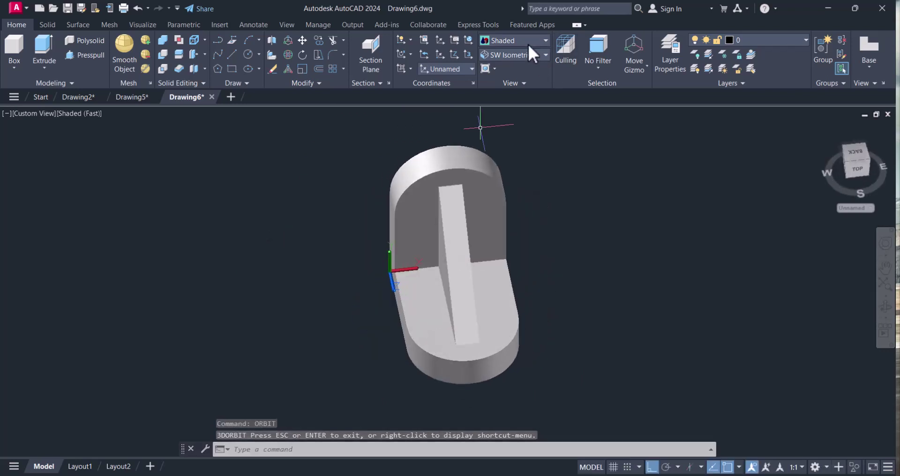
left_click(543, 55)
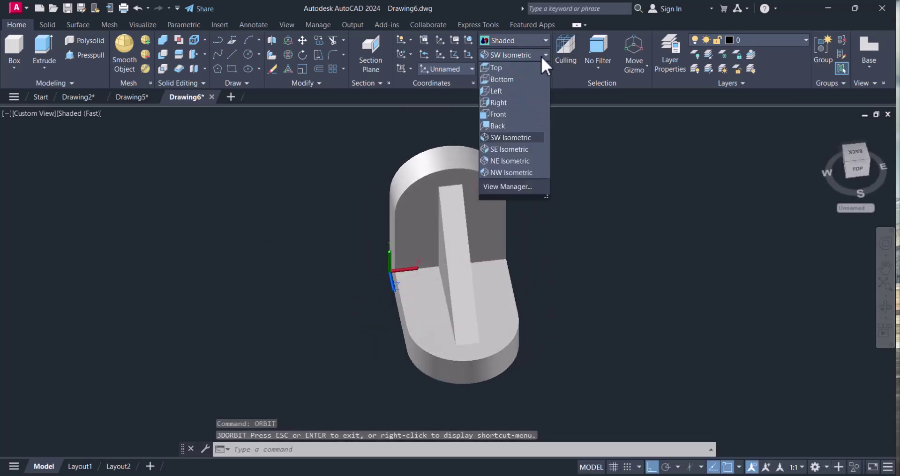
left_click(511, 139)
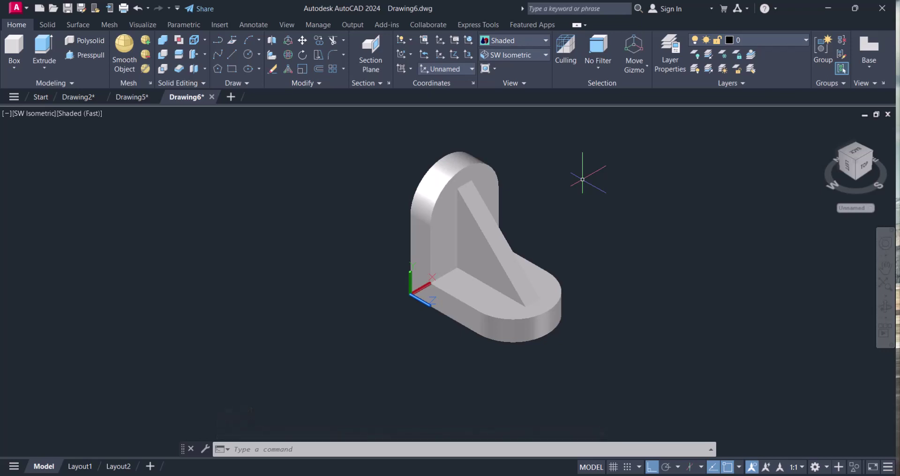
- Start an aligned dimension along the base edge, then cancel it
key("Escape")
key("Escape")
type("dimali")
key("Return")
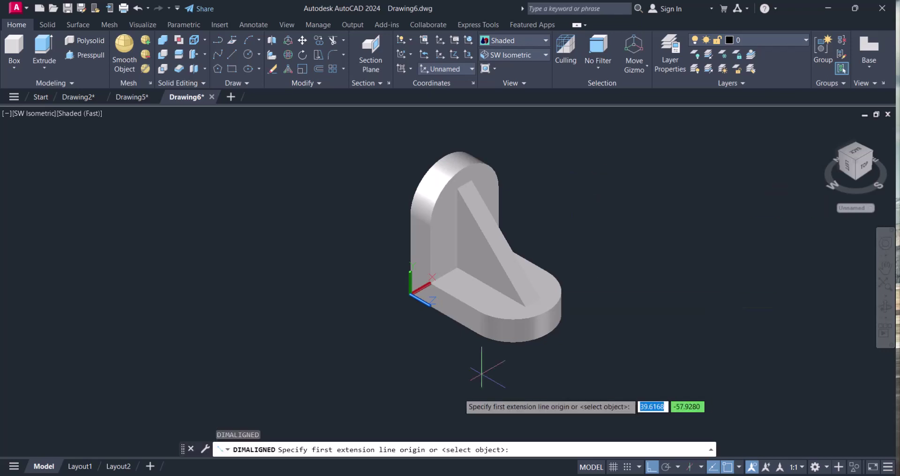
left_click(411, 292)
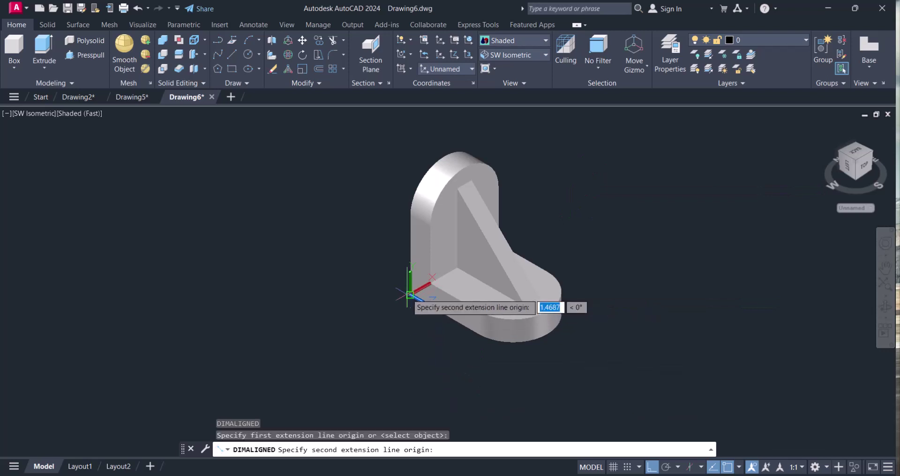
left_click(479, 334)
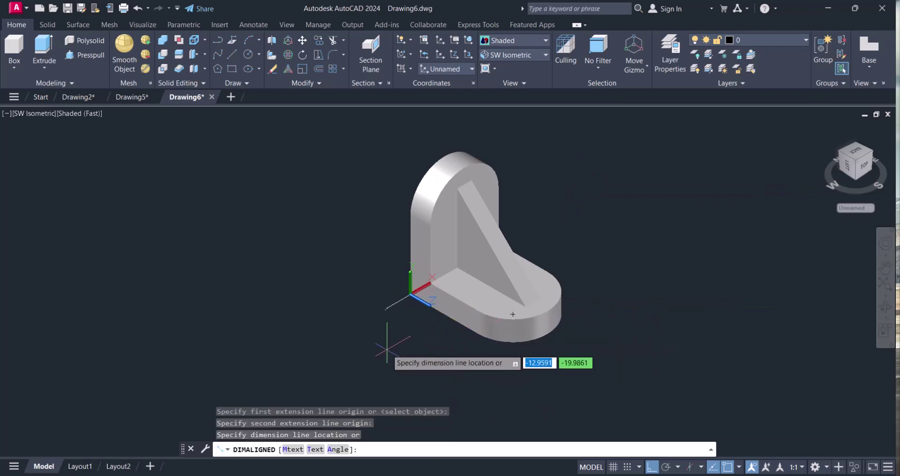
key("Escape")
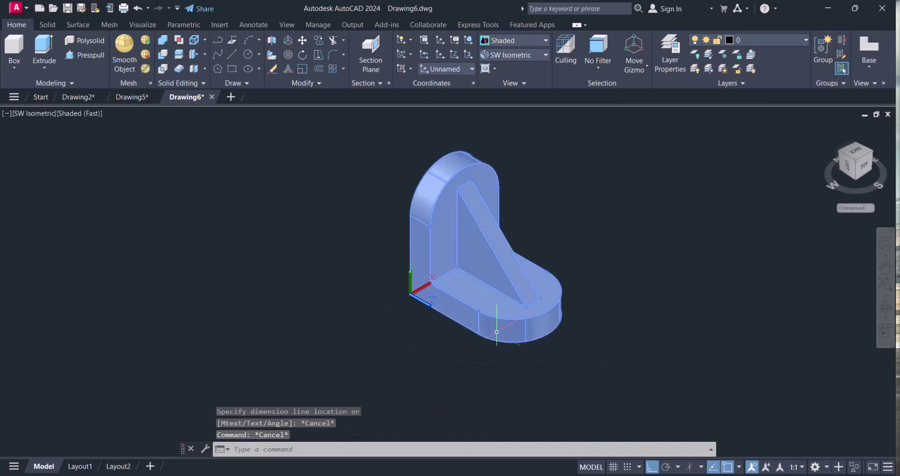
- Open the Dimension Style Manager and modify the Standard style
scroll(492, 324, "up", 2)
key("Escape")
key("Escape")
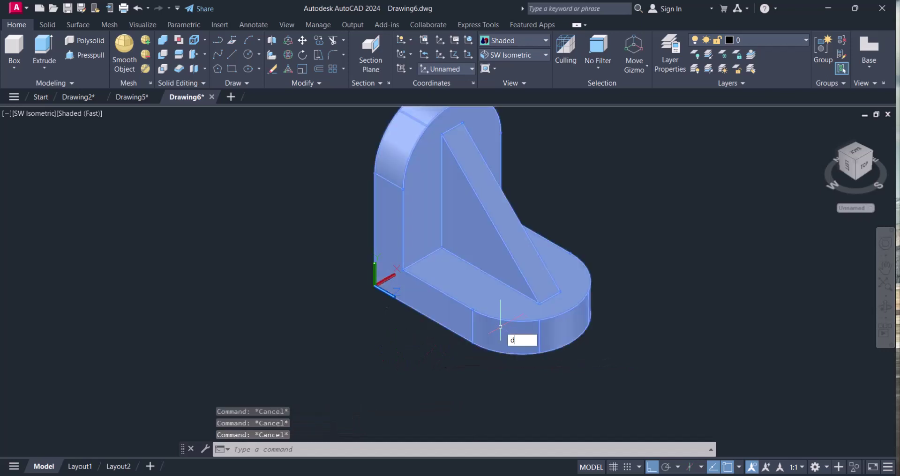
key("Return")
left_click(572, 220)
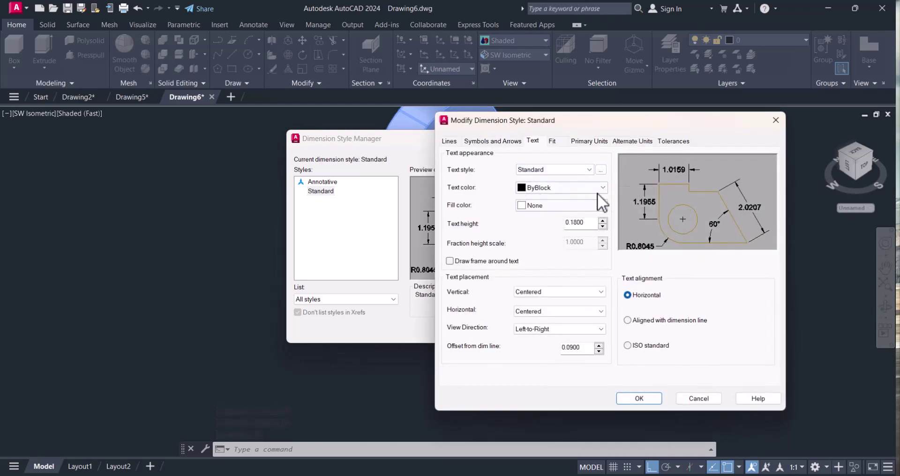
- Give dimension text a 30° oblique angle, height 5 and ISO standard alignment
left_click(602, 170)
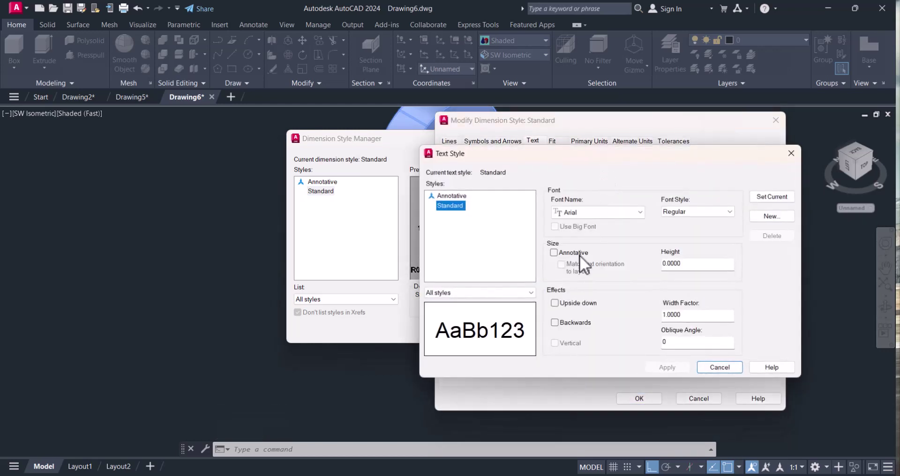
double_click(677, 347)
type("30")
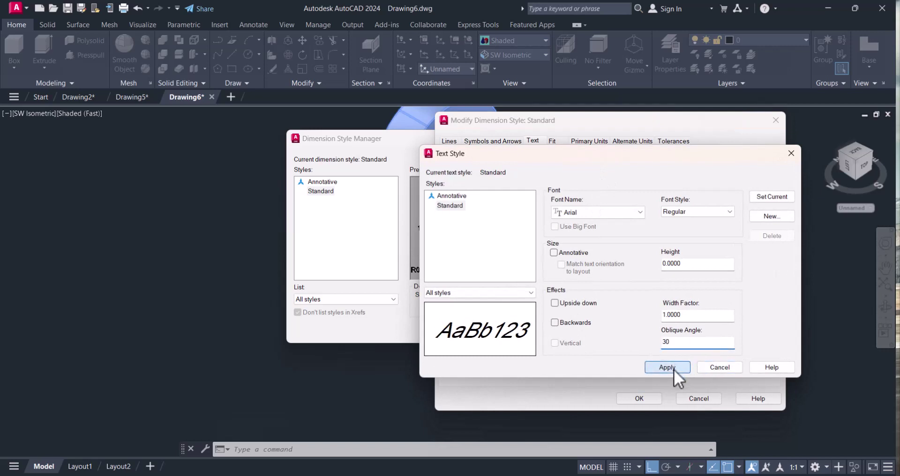
left_click(727, 367)
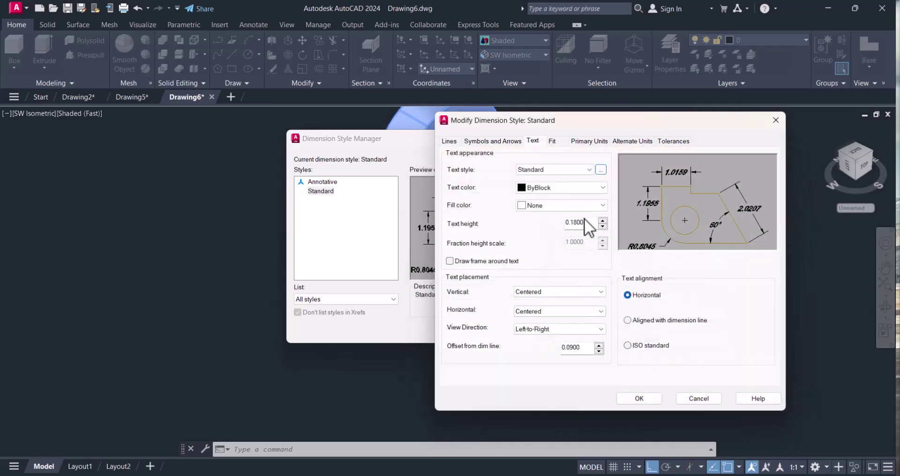
left_click_drag(587, 222, 546, 225)
type("5")
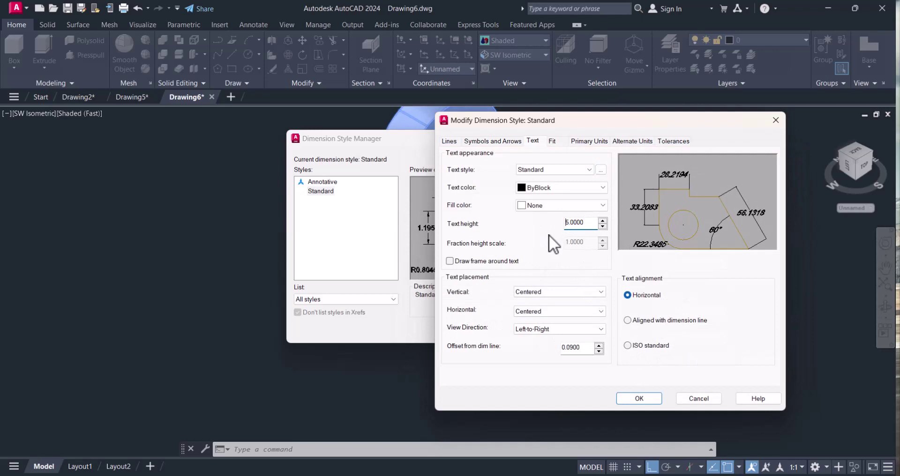
left_click(628, 347)
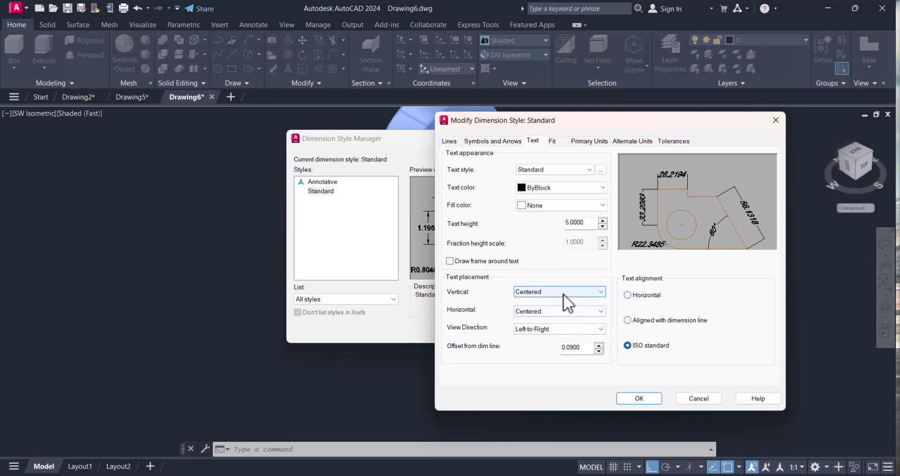
- Colour the dimension text blue, dimension lines red and extension lines green
left_click(582, 187)
left_click(541, 257)
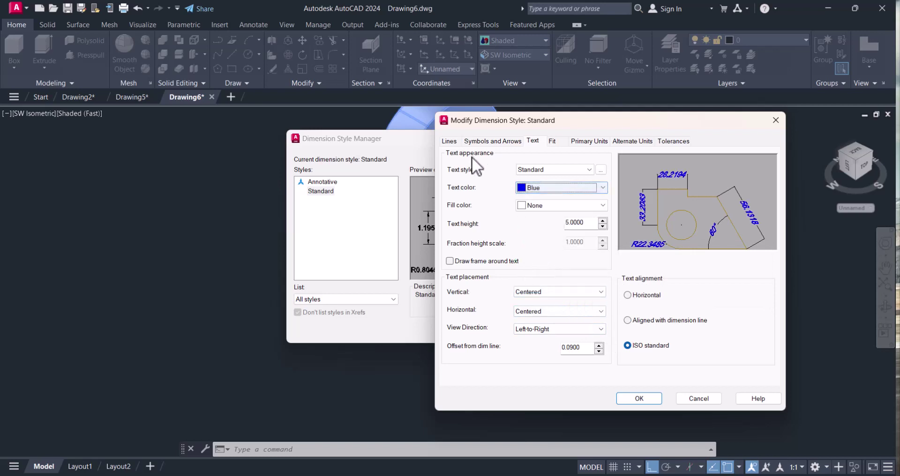
left_click(449, 142)
left_click(539, 167)
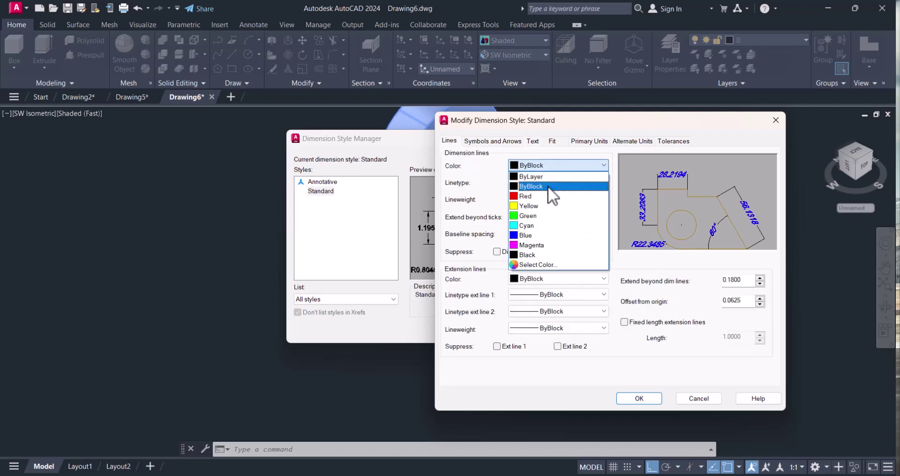
left_click(543, 190)
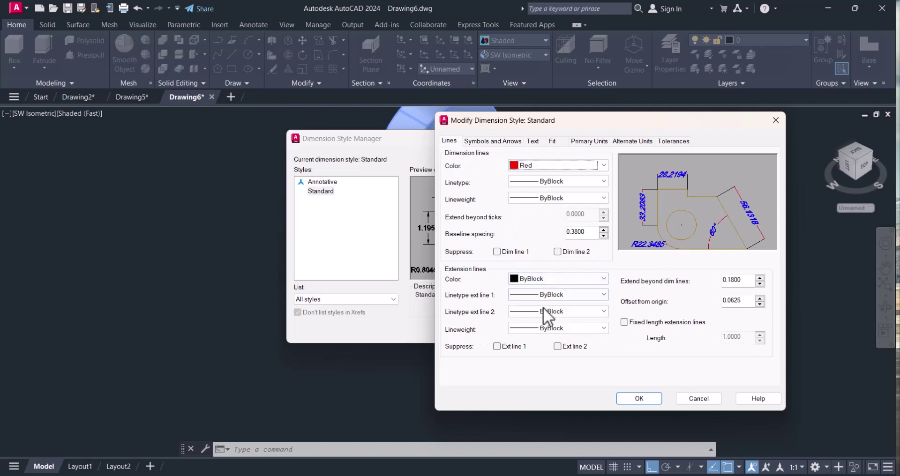
left_click(566, 278)
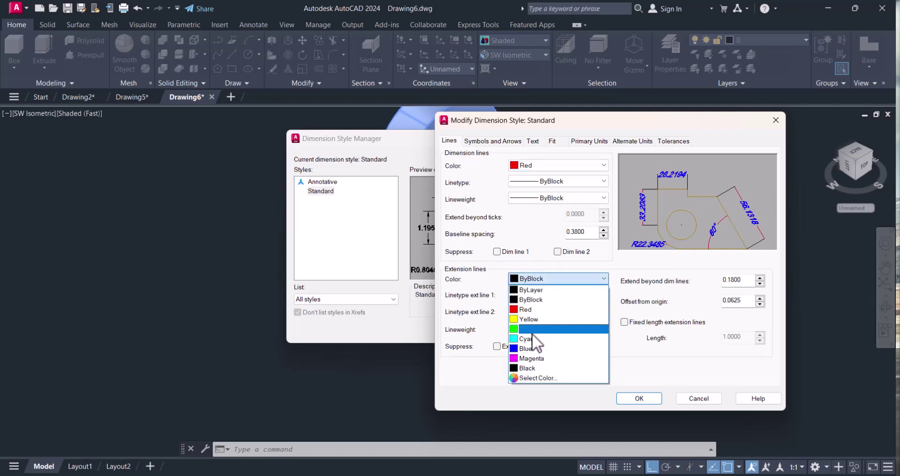
left_click(532, 330)
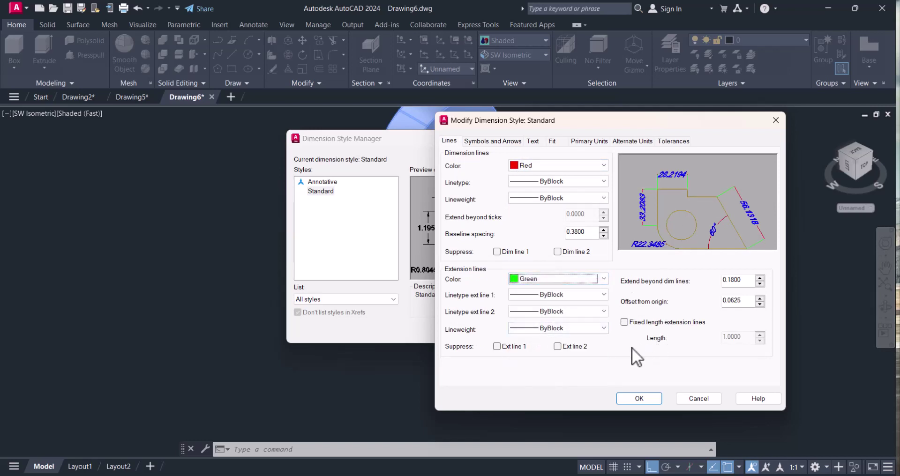
- Set arrow size 3 and linear precision 0, then confirm the Standard style changes
left_click(491, 142)
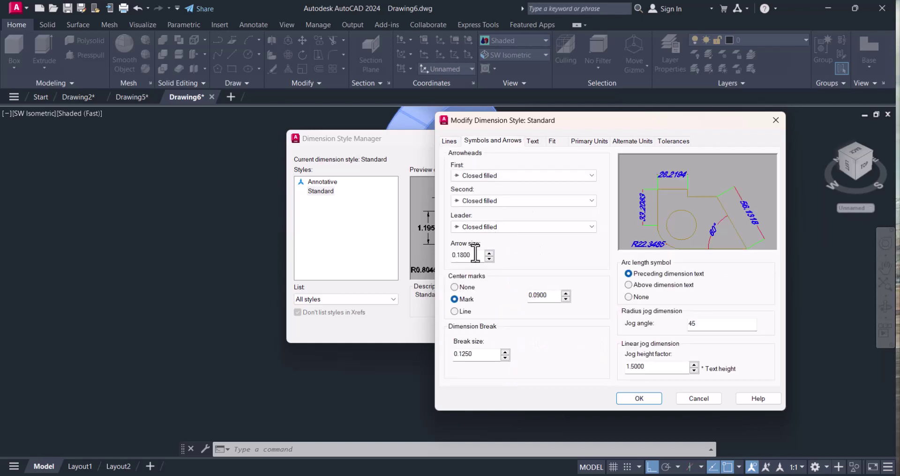
left_click_drag(473, 255, 431, 259)
type(".3000")
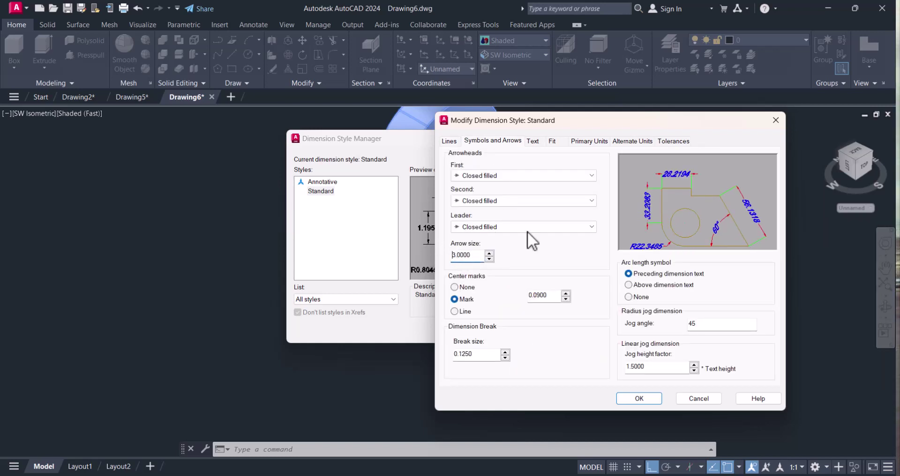
left_click(532, 141)
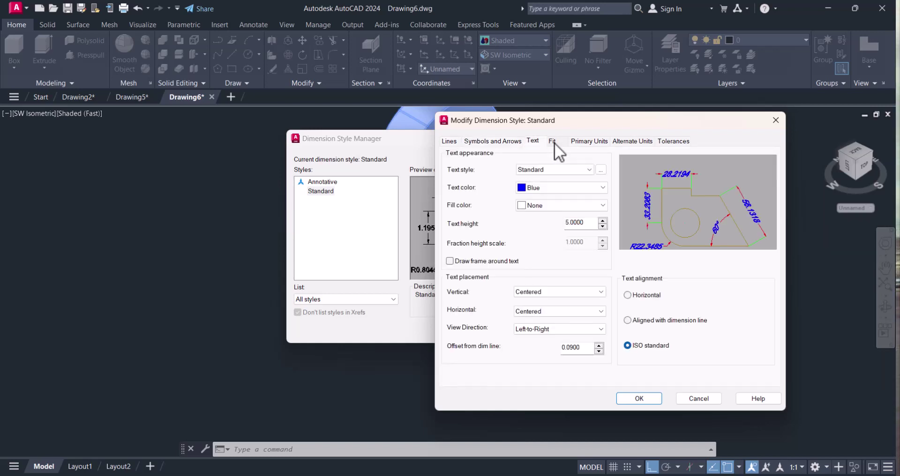
left_click(581, 141)
left_click(565, 182)
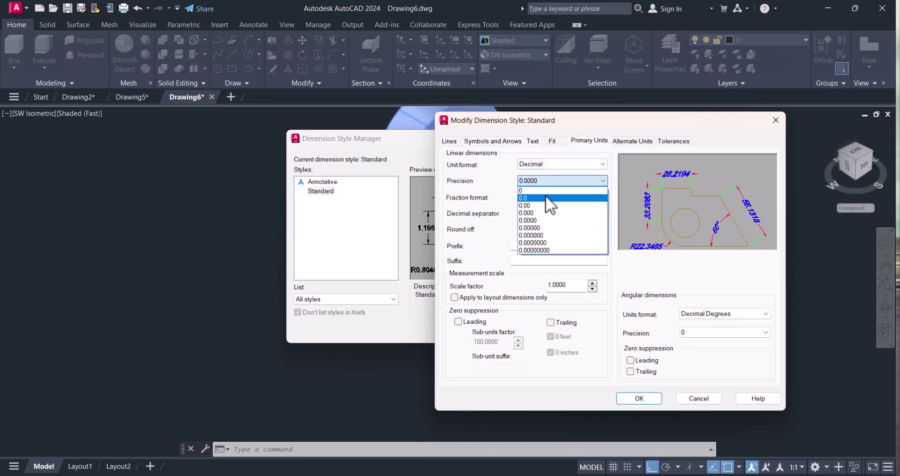
left_click(532, 190)
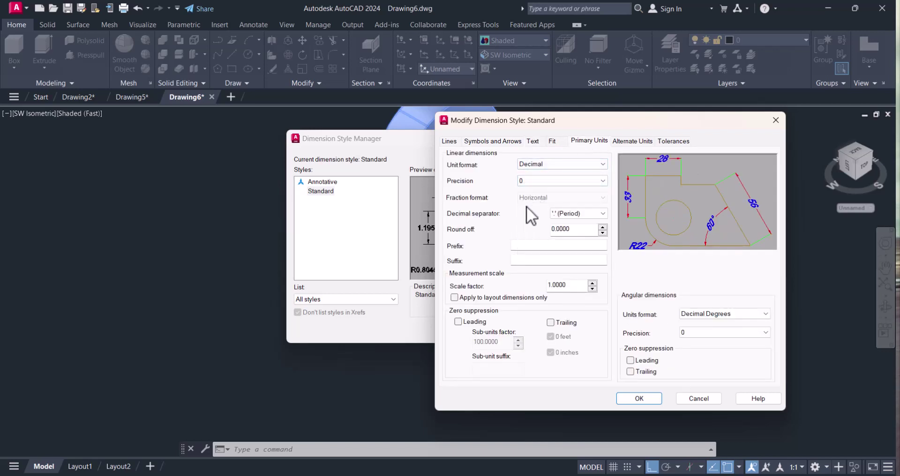
left_click(640, 399)
- Close the Dimension Style Manager and switch the bracket to the Hidden visual style
left_click(524, 330)
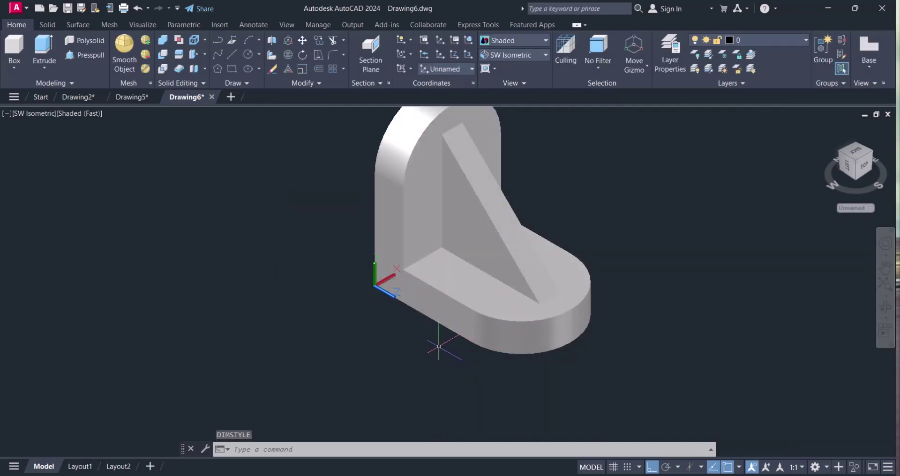
scroll(407, 346, "up", 2)
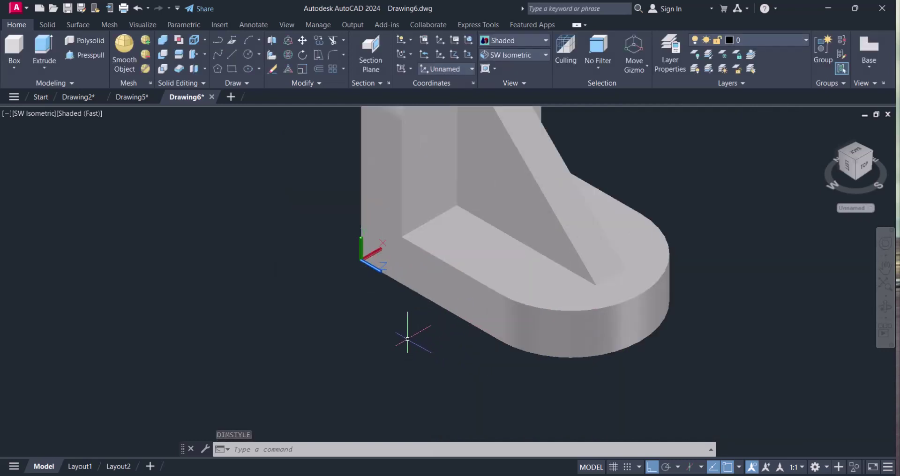
scroll(407, 339, "down", 2)
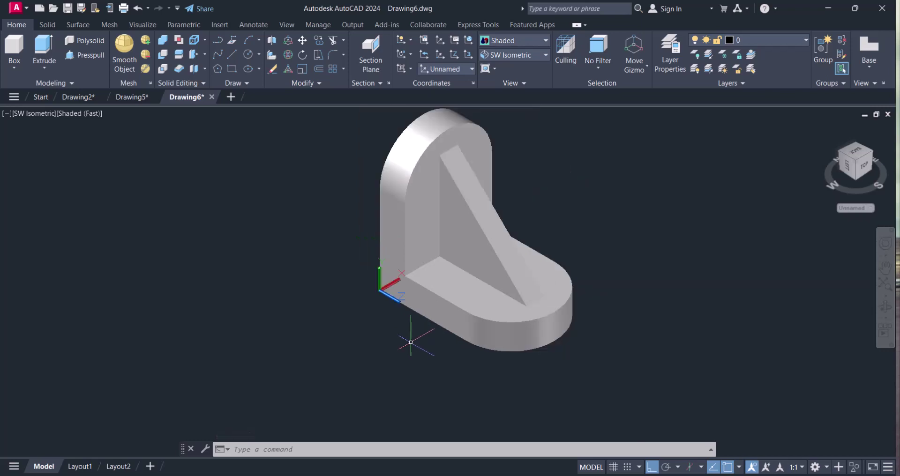
left_click(541, 39)
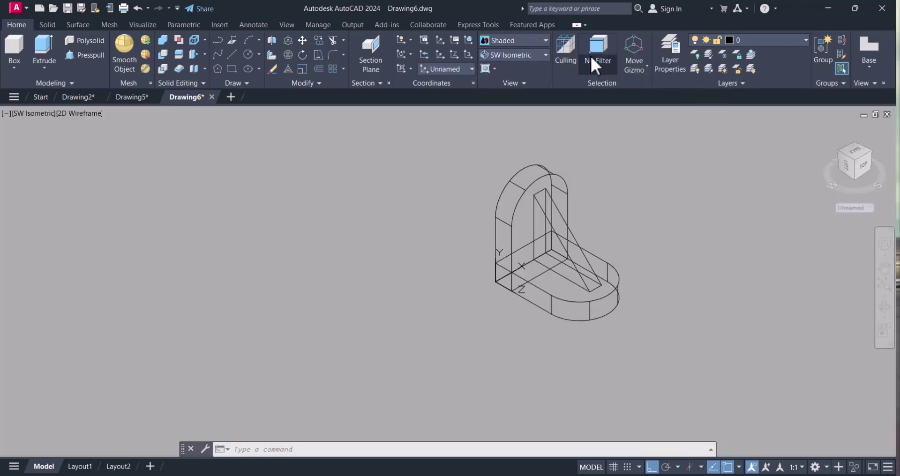
scroll(539, 301, "up", 3)
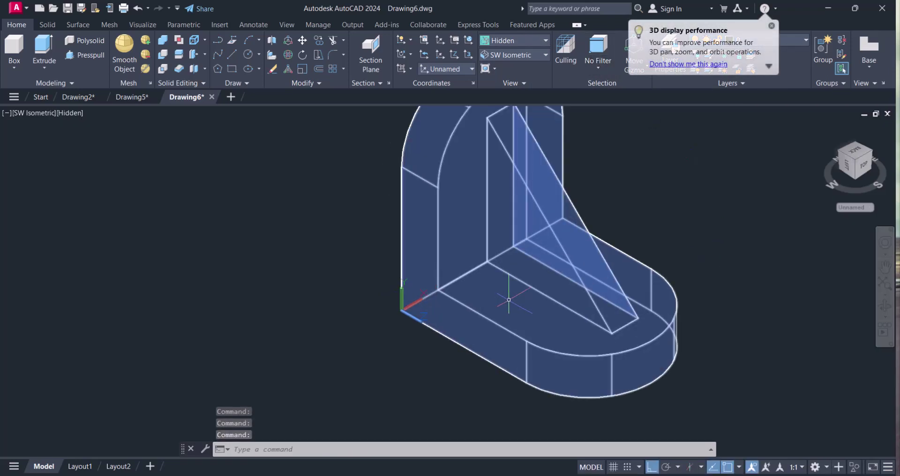
scroll(510, 301, "down", 2)
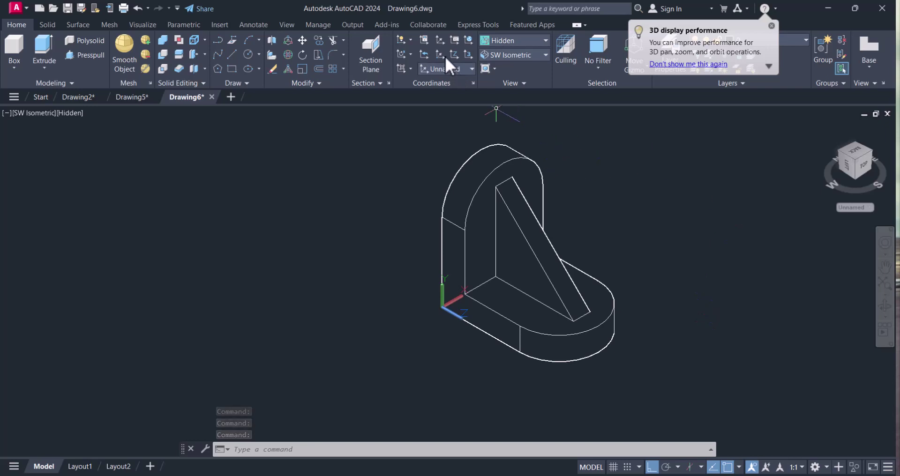
- Redefine the UCS by three points with its origin at the base's left corner
left_click(439, 39)
scroll(528, 350, "up", 3)
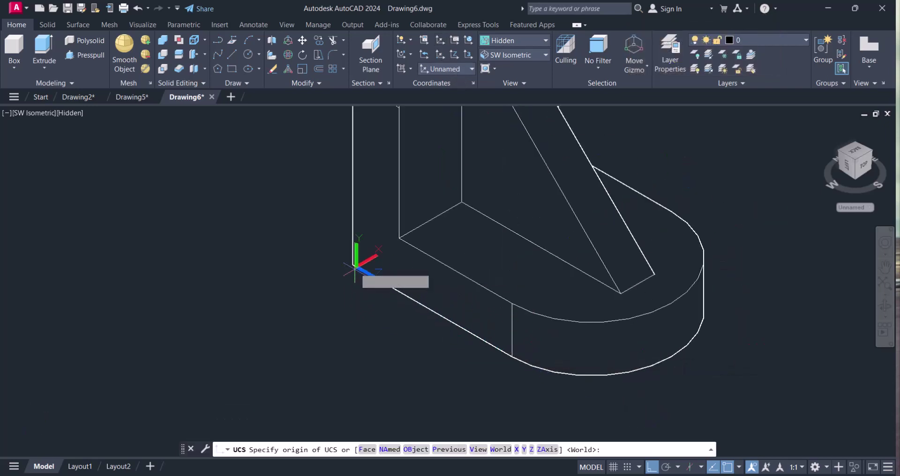
left_click(352, 265)
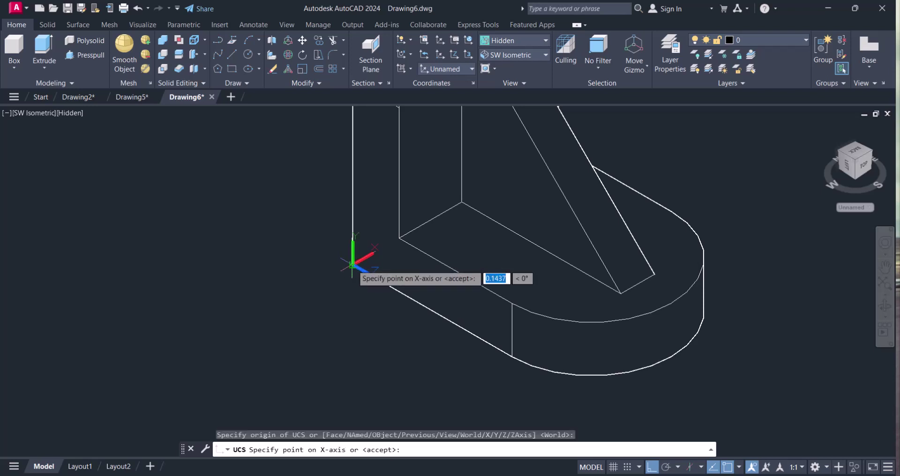
left_click(469, 199)
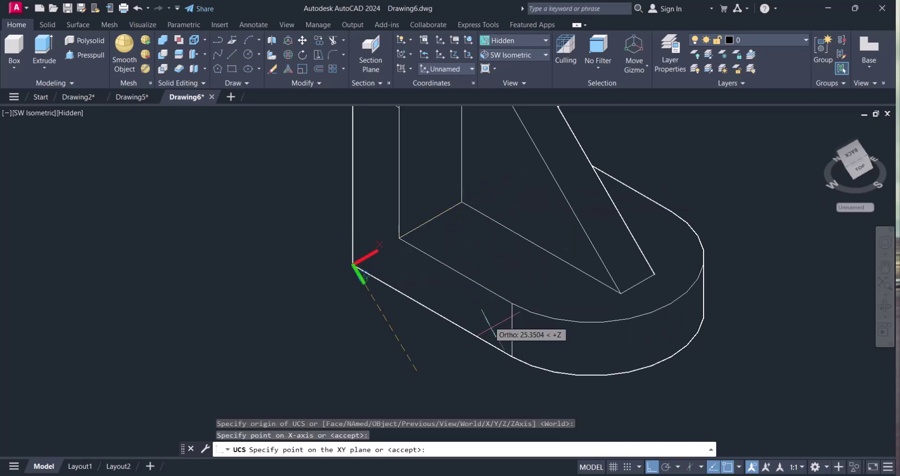
left_click(511, 356)
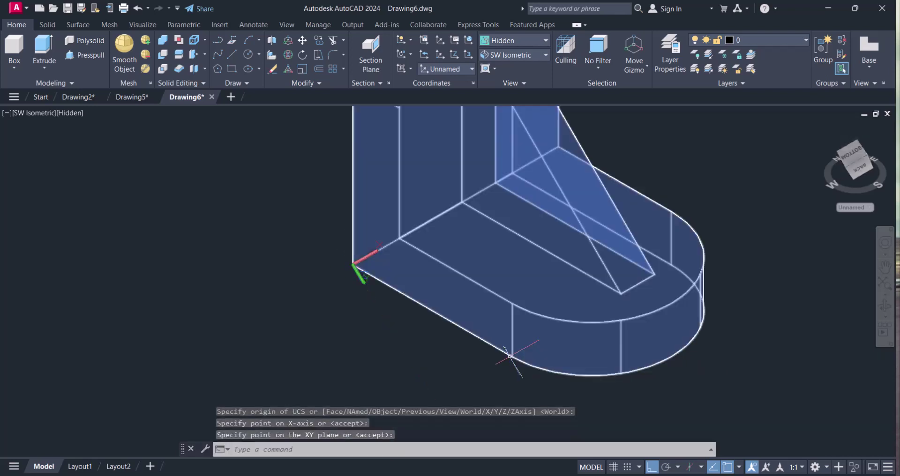
- Add an aligned 38 dimension along the base's lower front edge
key("Escape")
key("Escape")
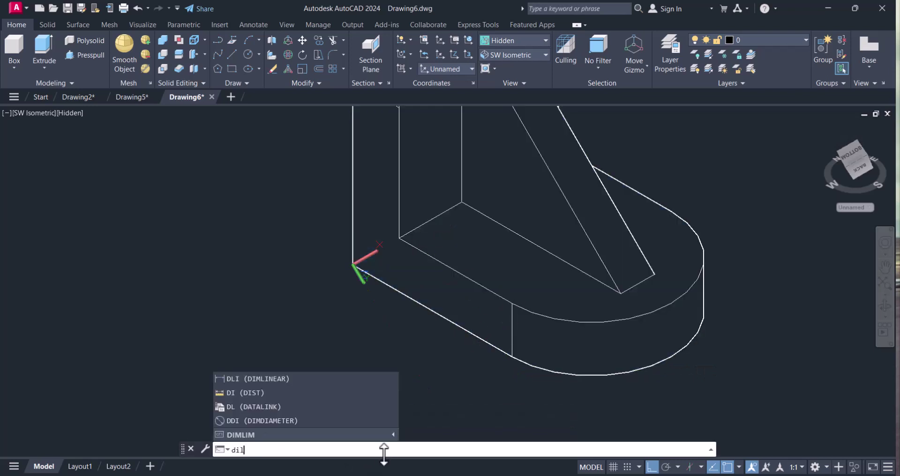
key("BackSpace")
key("BackSpace")
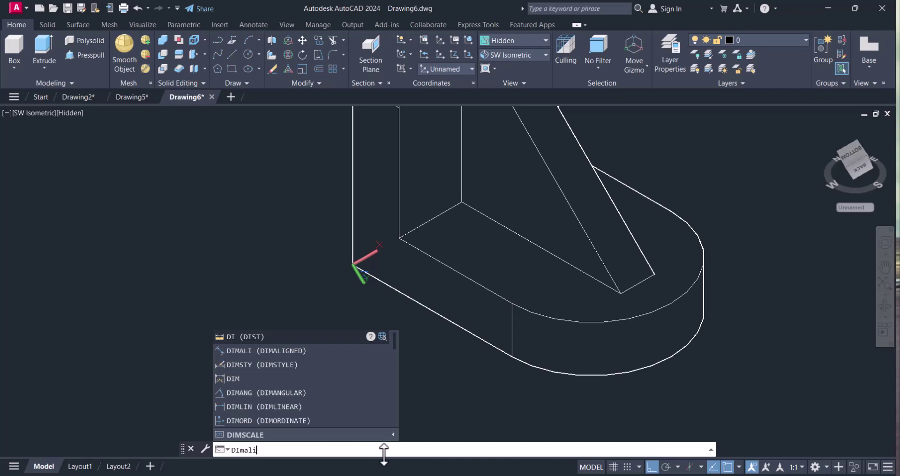
key("Return")
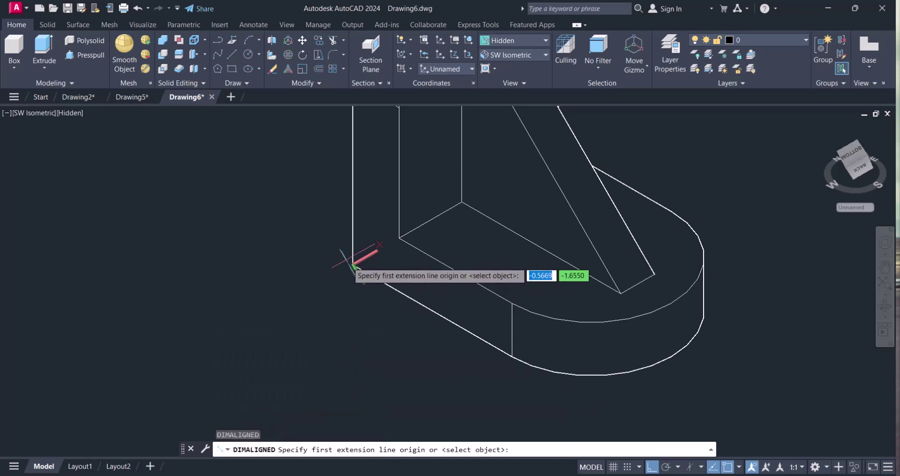
left_click(354, 265)
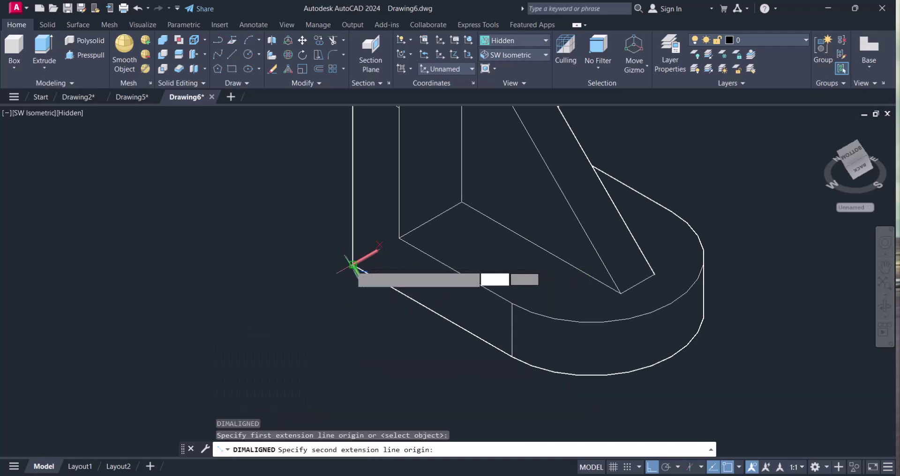
left_click(511, 356)
scroll(464, 369, "down", 4)
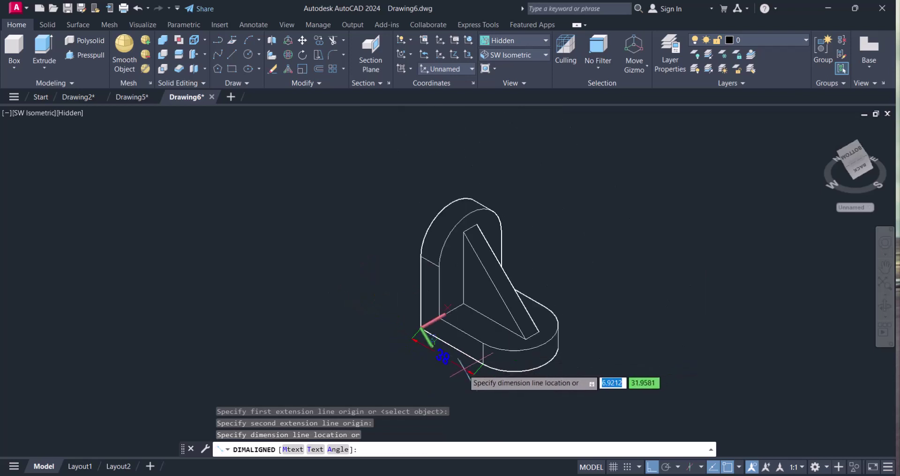
left_click(451, 385)
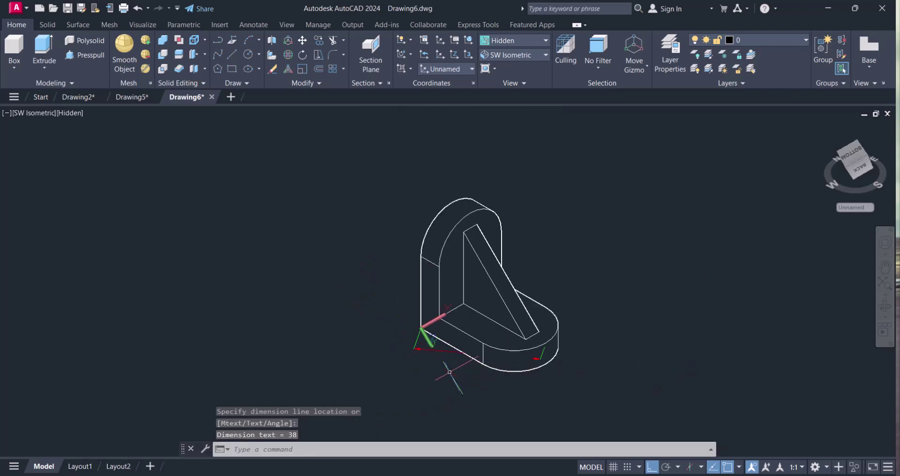
key("Escape")
key("Escape")
key("Escape")
- Erase the 38 dimension from the base edge
scroll(457, 349, "up", 4)
key("Delete")
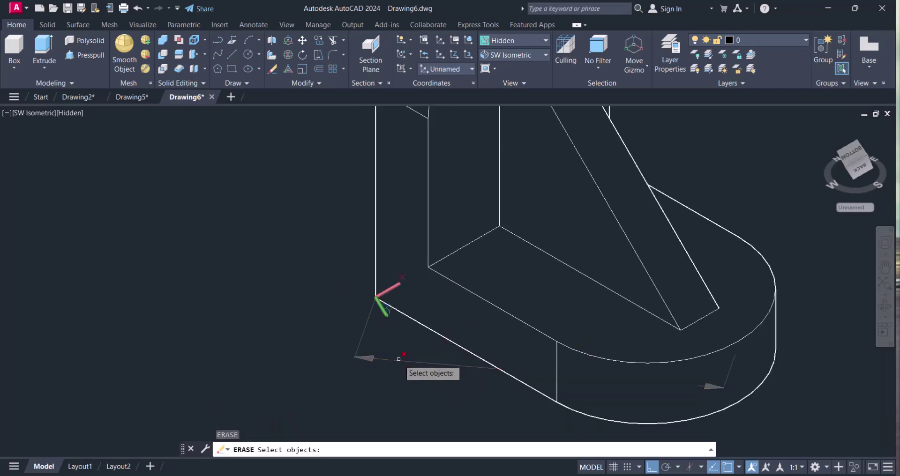
left_click(389, 371)
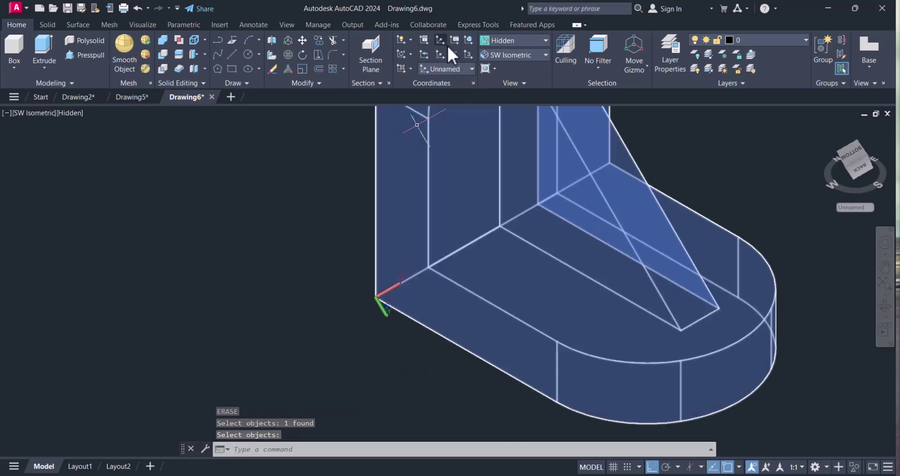
- Start a new UCS at the base corner, then cancel it
left_click(439, 54)
scroll(379, 300, "up", 2)
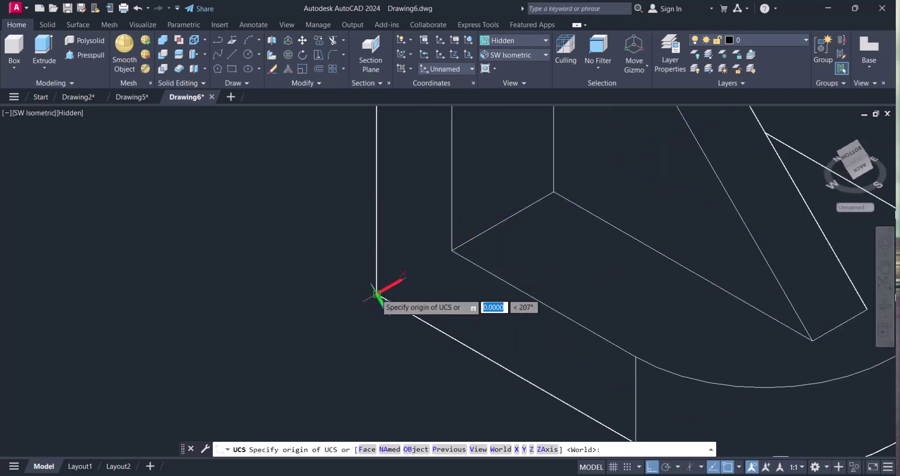
left_click(376, 295)
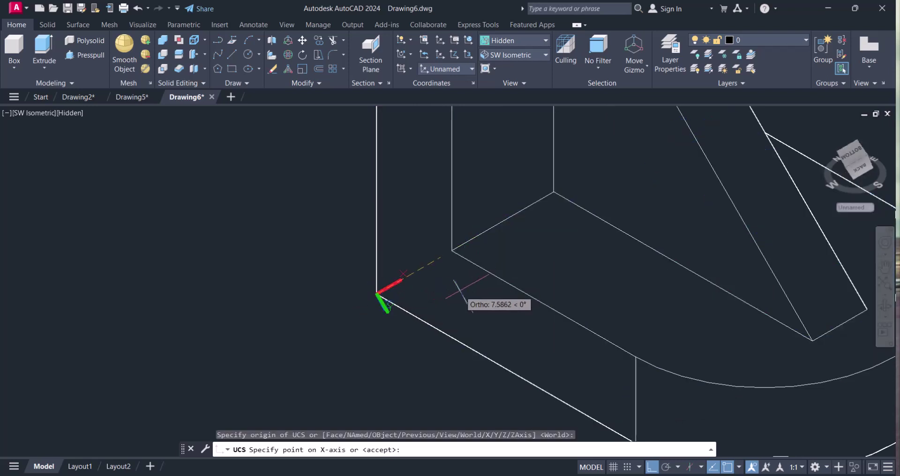
left_click(461, 287)
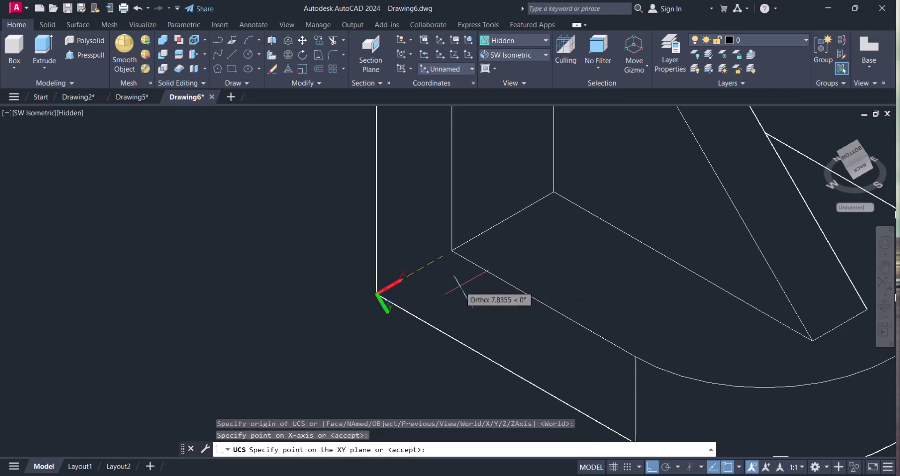
scroll(469, 294, "down", 2)
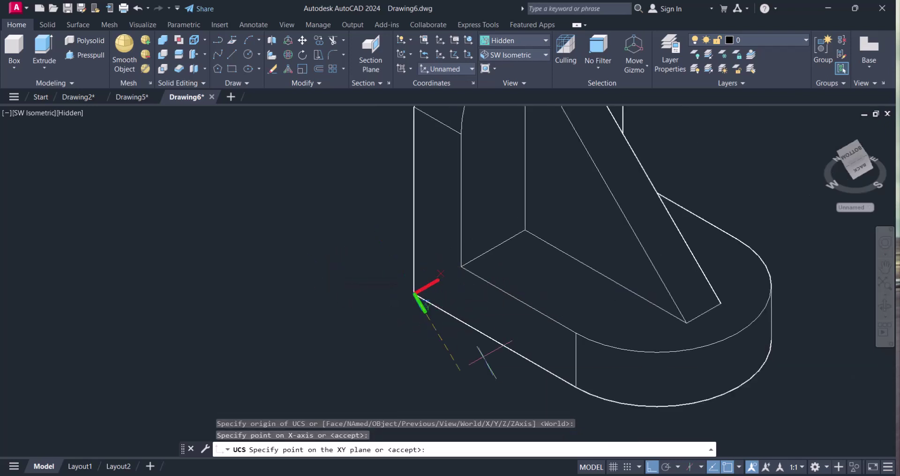
key("Escape")
key("Escape")
key("Escape")
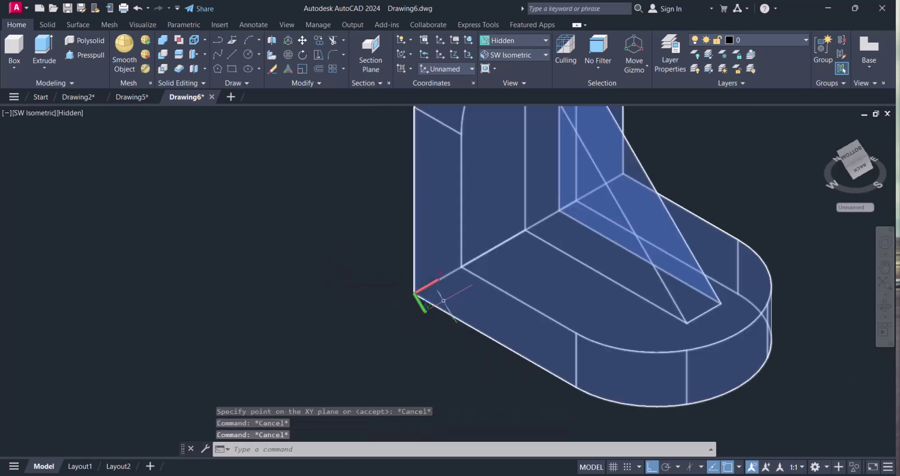
key("Escape")
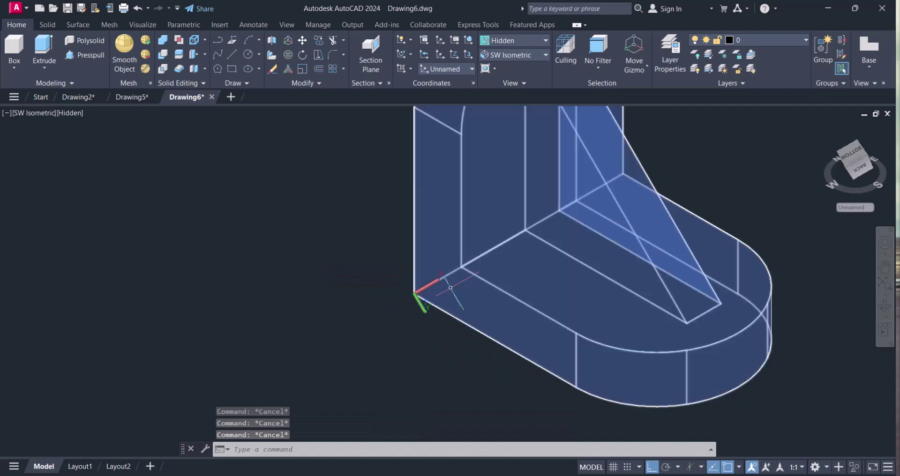
- Zoom to fit the bracket and switch to the 2D Wireframe visual style
middle_click(485, 276)
middle_click(484, 275)
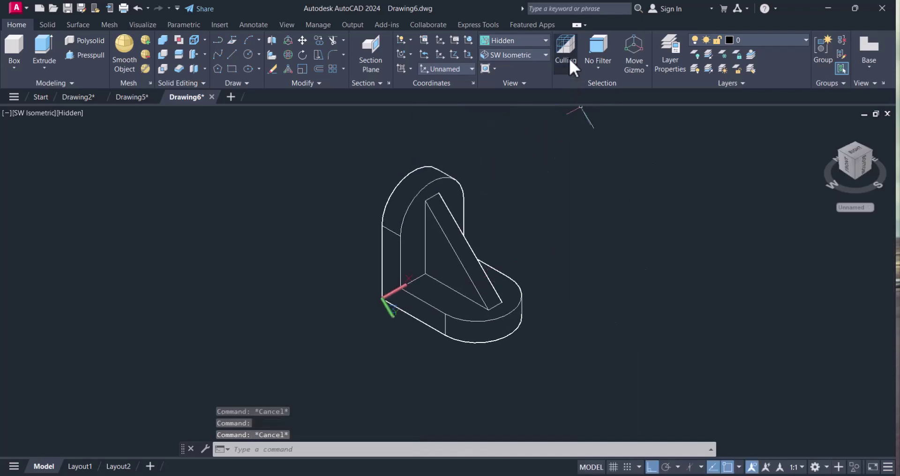
left_click(511, 41)
left_click(498, 68)
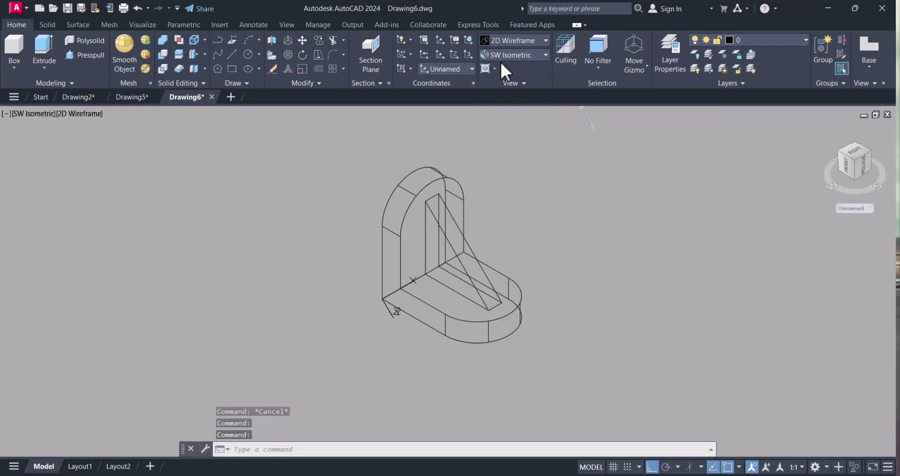
scroll(436, 298, "up", 5)
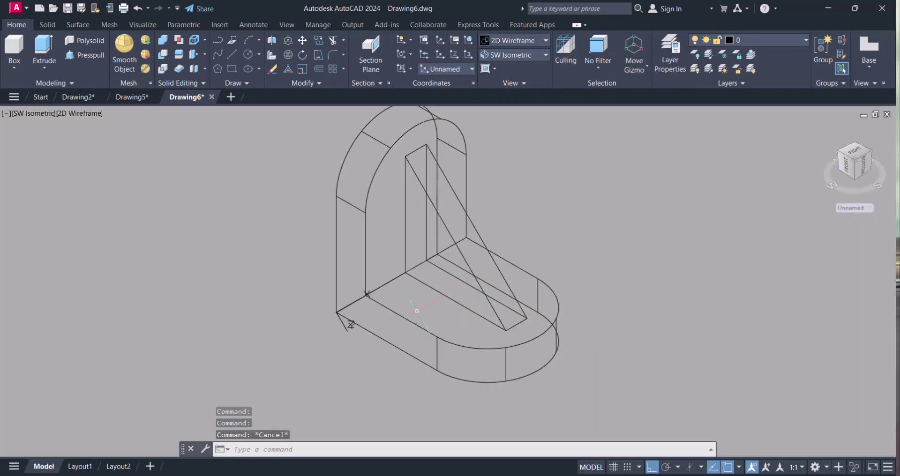
middle_click_drag(460, 310, 454, 284)
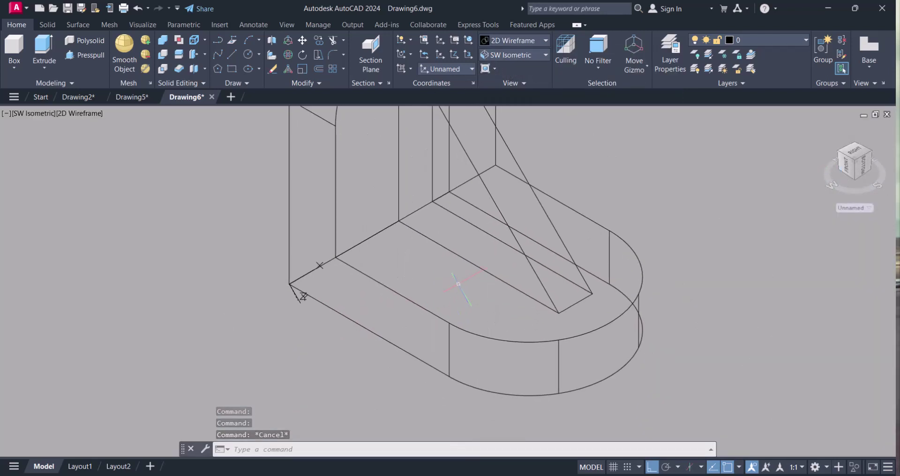
- Set the UCS origin at the base's left corner with X toward the lower front corner
type("cs")
key("Return")
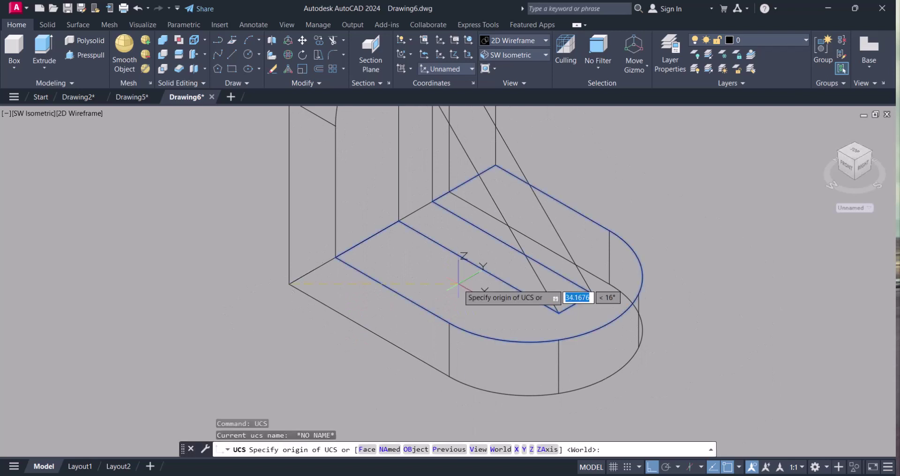
left_click(290, 284)
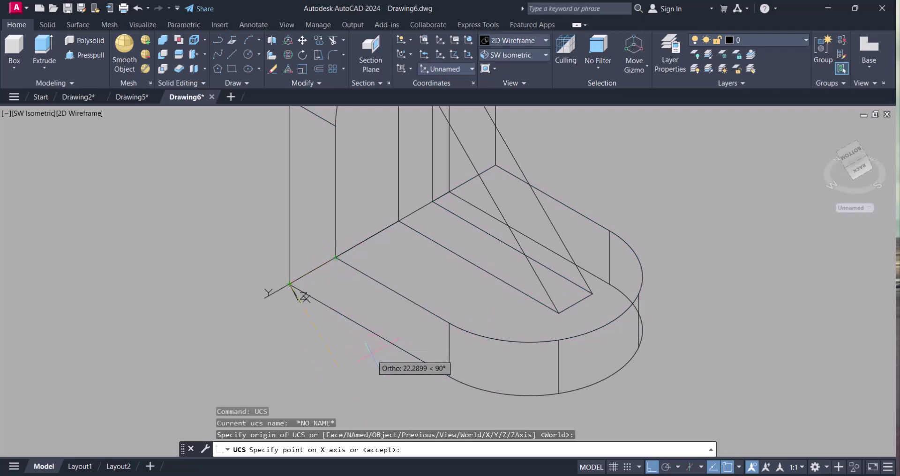
left_click(449, 376)
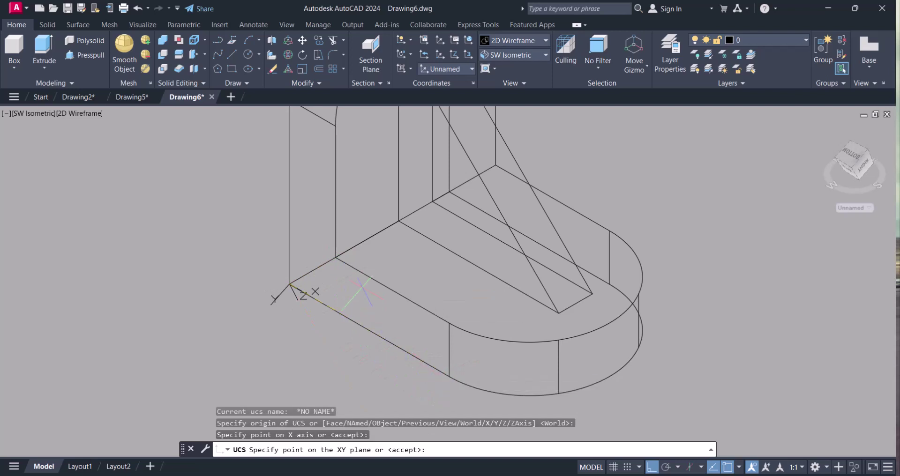
left_click(336, 258)
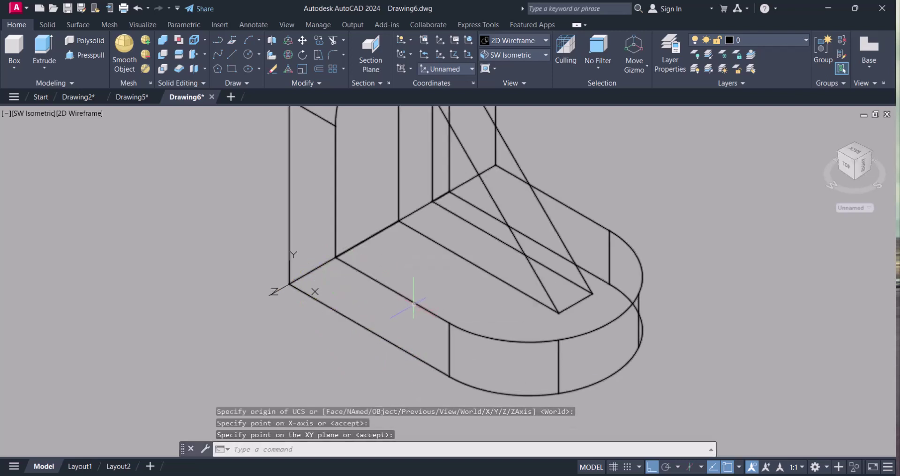
scroll(412, 304, "down", 4)
- Dimension the base edge with an aligned 38 placed below it
type("di")
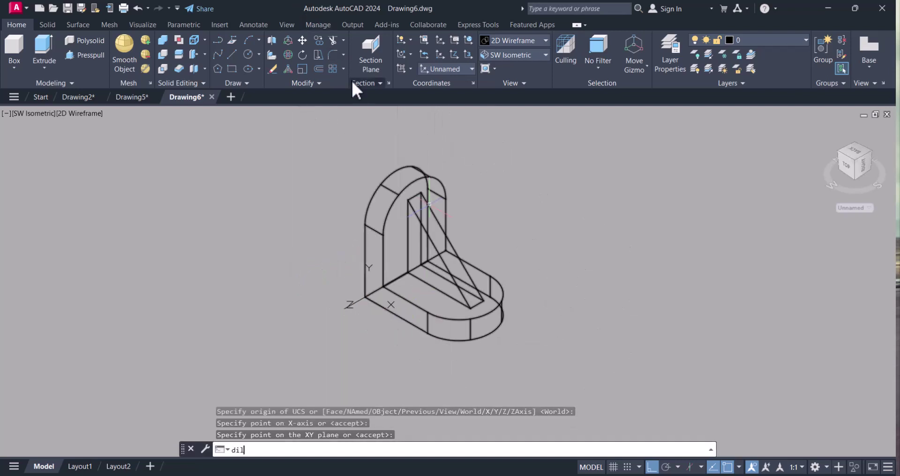
type("l")
key("BackSpace")
type("dimali")
key("Return")
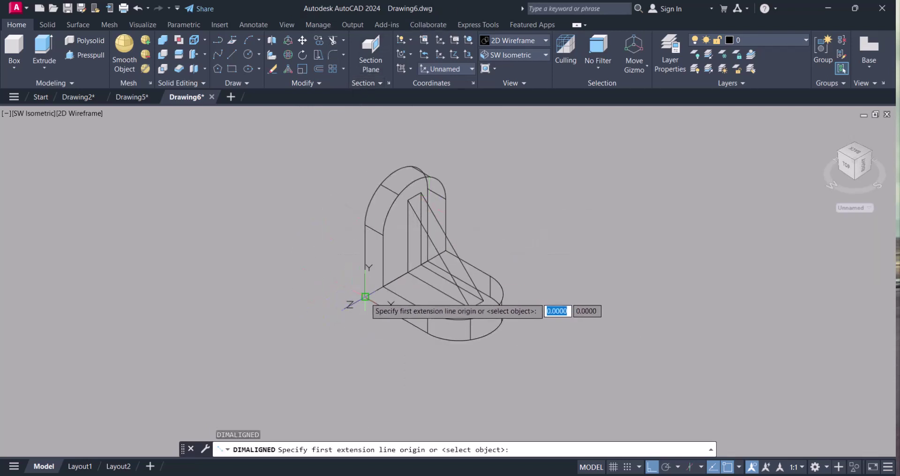
left_click(365, 297)
left_click(428, 332)
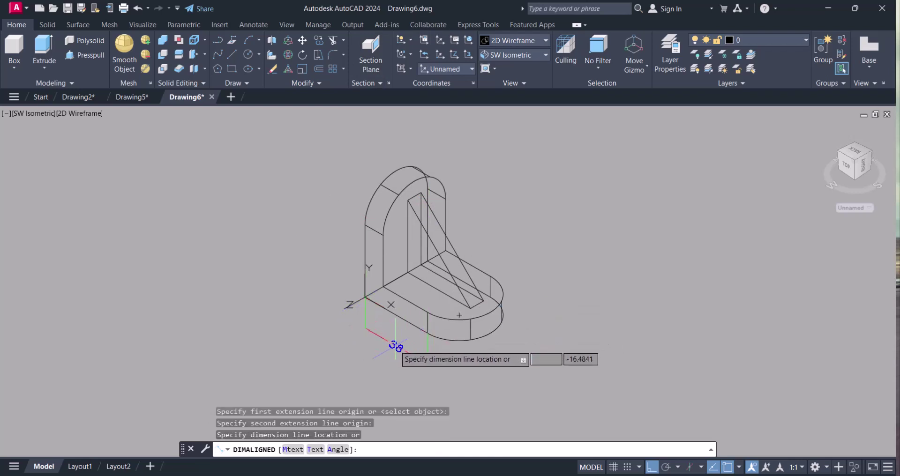
left_click(395, 346)
middle_click_drag(377, 298, 367, 274)
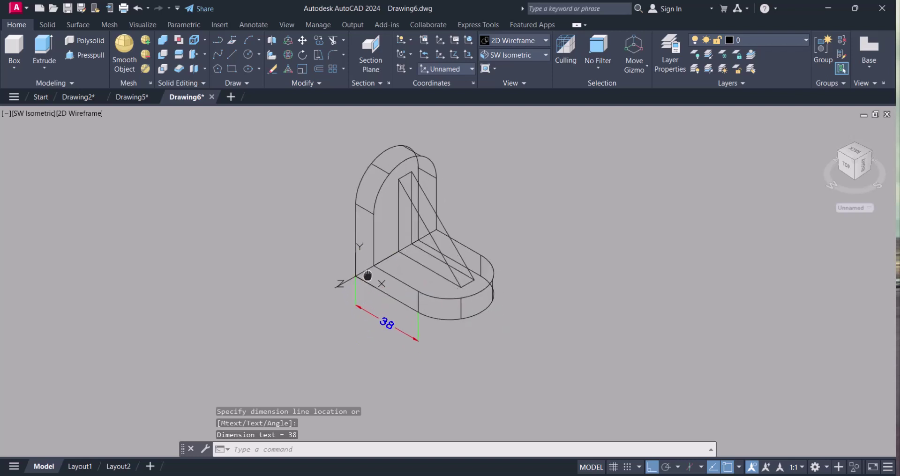
scroll(385, 281, "up", 4)
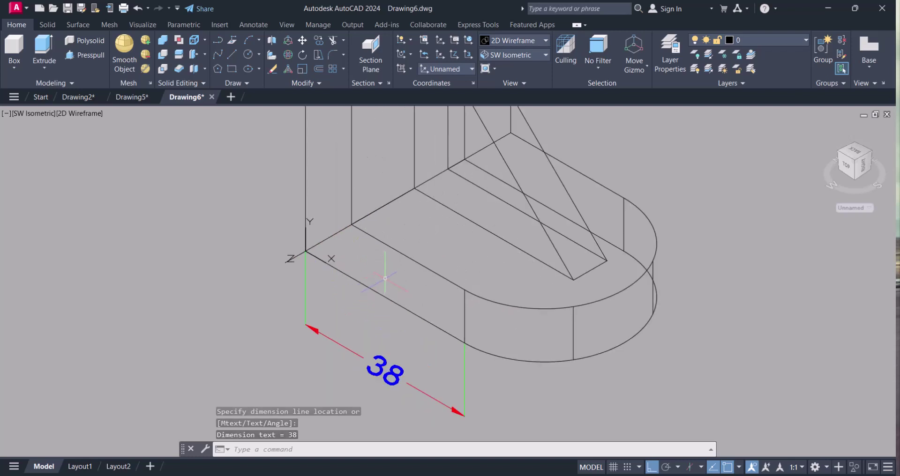
key("Escape")
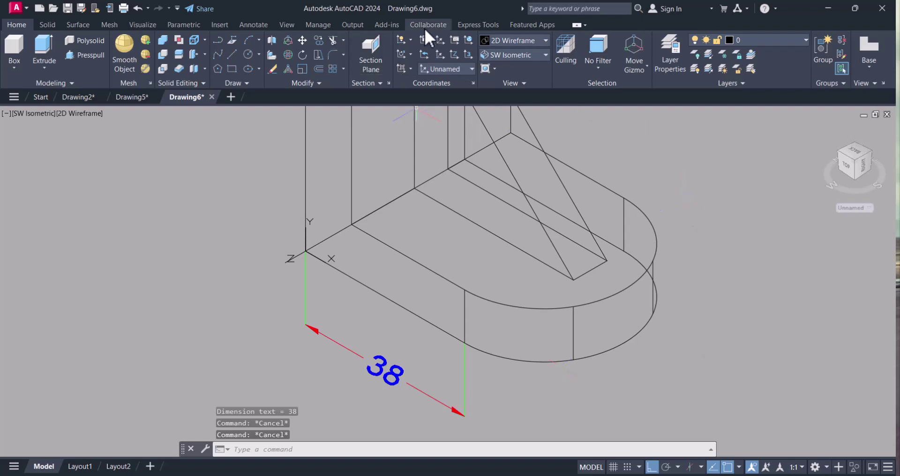
- Reorient the UCS at the base corner with X along the edge
left_click(442, 39)
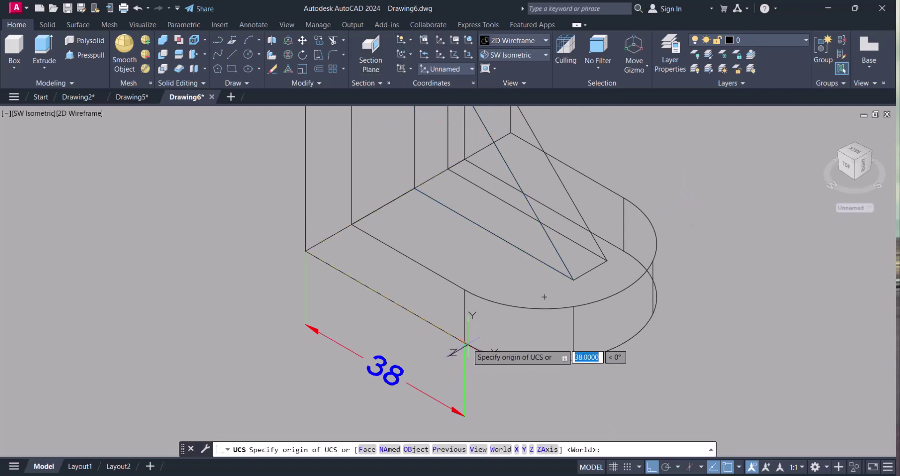
left_click(306, 252)
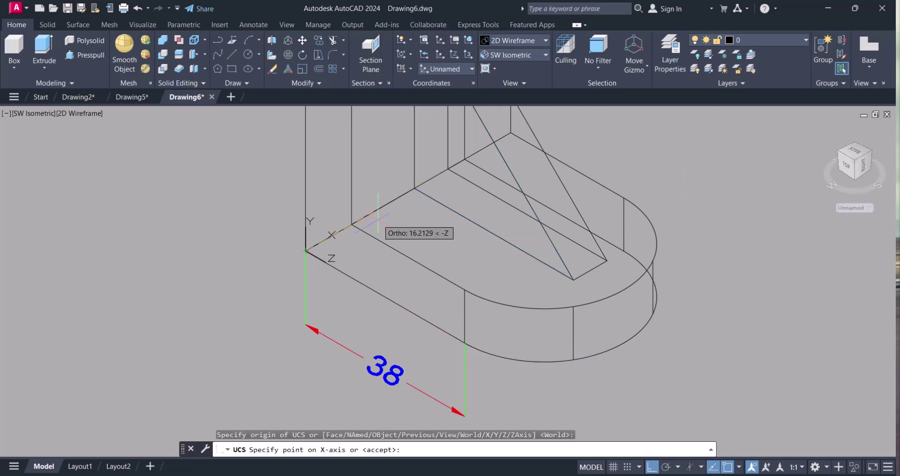
left_click(389, 217)
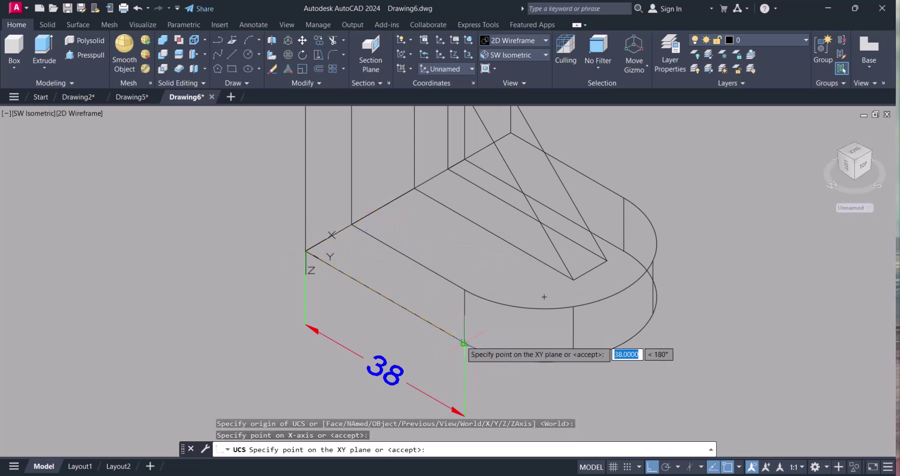
key("Escape")
key("Escape")
key("Escape")
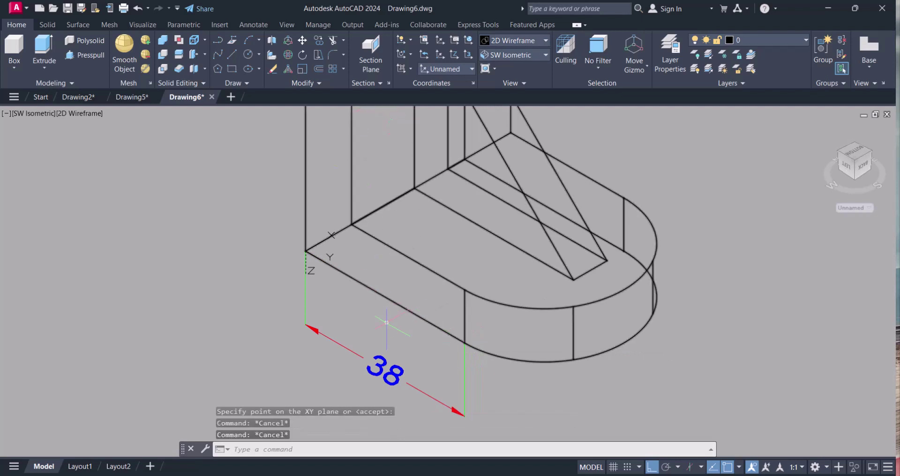
- Erase the 38 dimension using a crossing window
middle_click_drag(398, 378, 389, 337)
type("e")
key("Return")
left_click(416, 351)
left_click(399, 344)
key("Return")
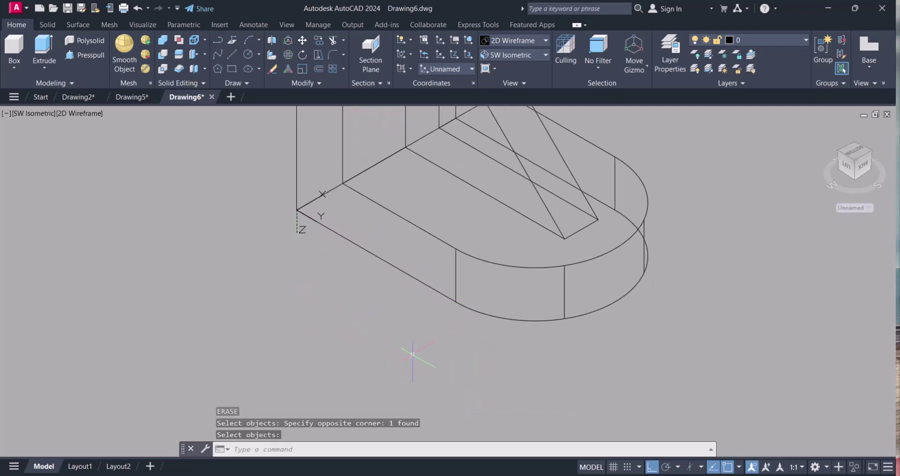
- Re-add the aligned 38 dimension along the base edge with DIMALIGNED
type("dimali")
key("Return")
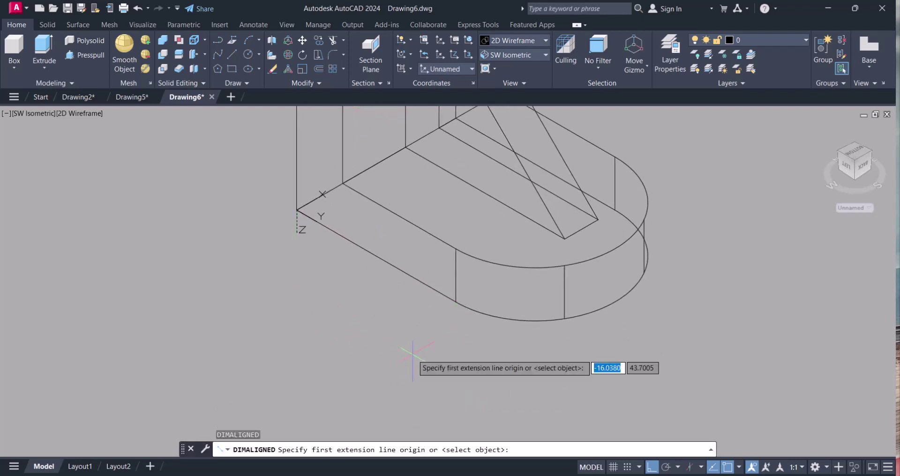
left_click(297, 210)
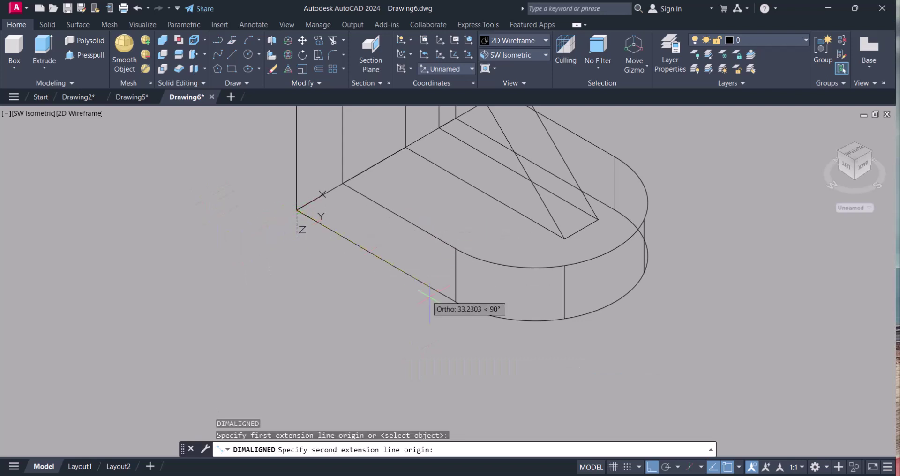
left_click(455, 302)
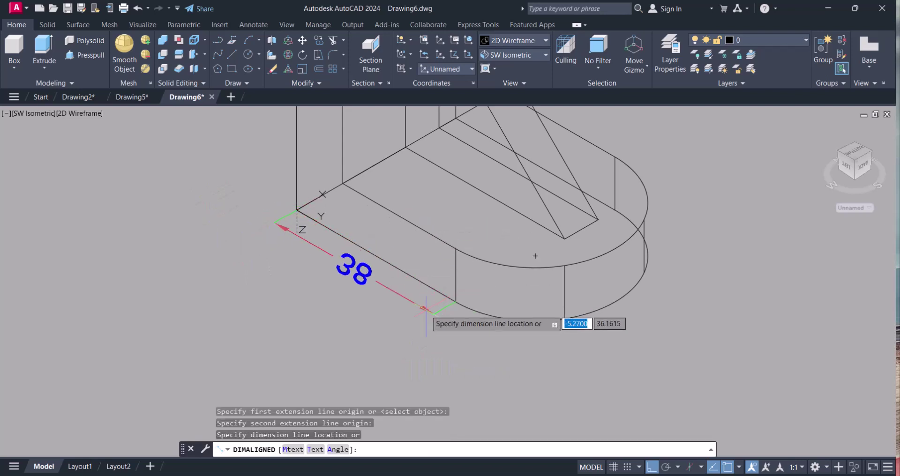
left_click(404, 338)
scroll(452, 221, "down", 5)
scroll(452, 221, "up", 5)
key("Escape")
key("Escape")
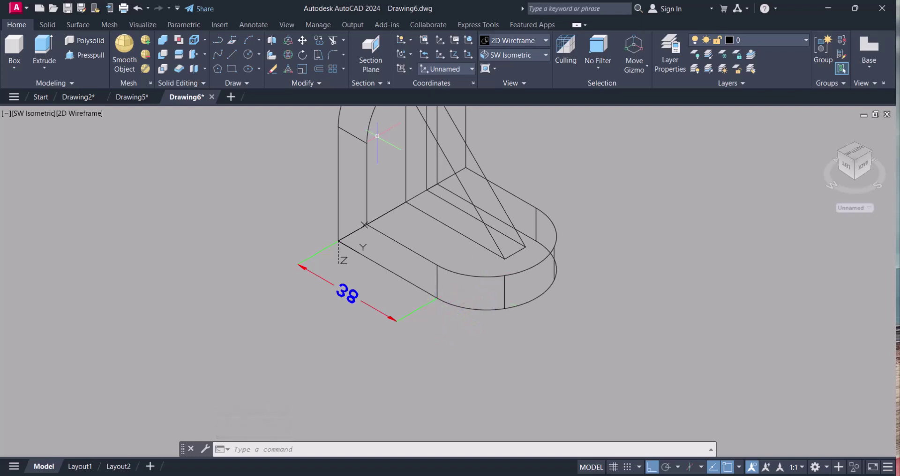
- Begin an aligned dimension at the rib end, then cancel it
type("i")
key("Return")
scroll(519, 253, "up", 2)
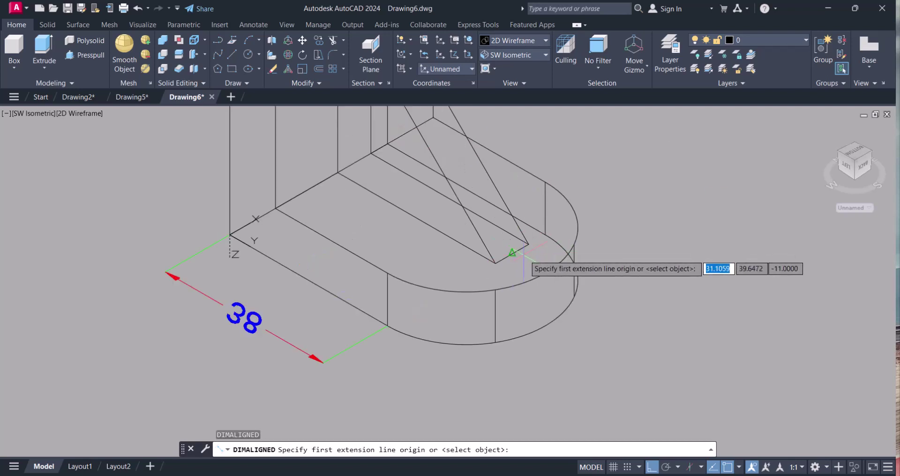
left_click(512, 253)
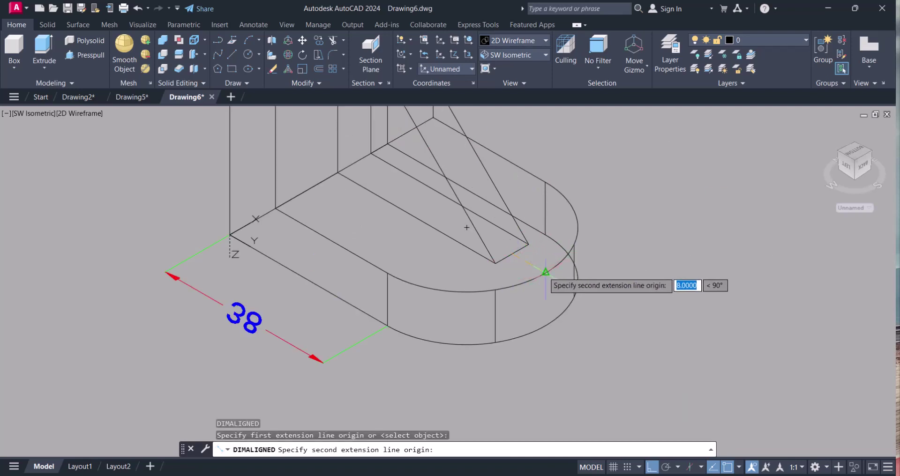
left_click(544, 272)
key("Escape")
key("Escape")
key("Escape")
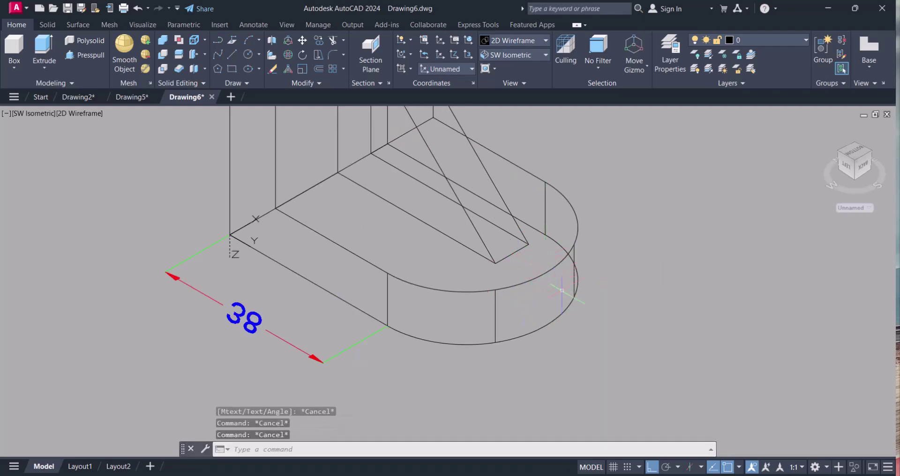
- Move the UCS origin to the rib's end corner with X along the rib
left_click(439, 42)
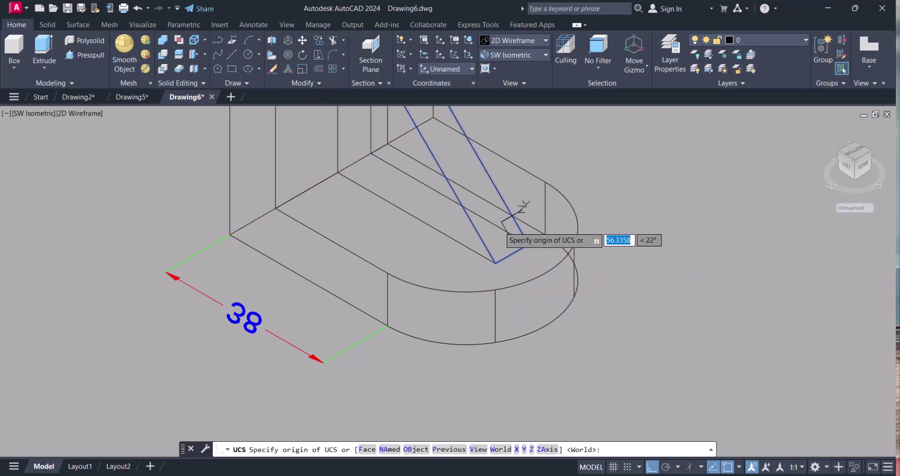
scroll(513, 272, "up", 2)
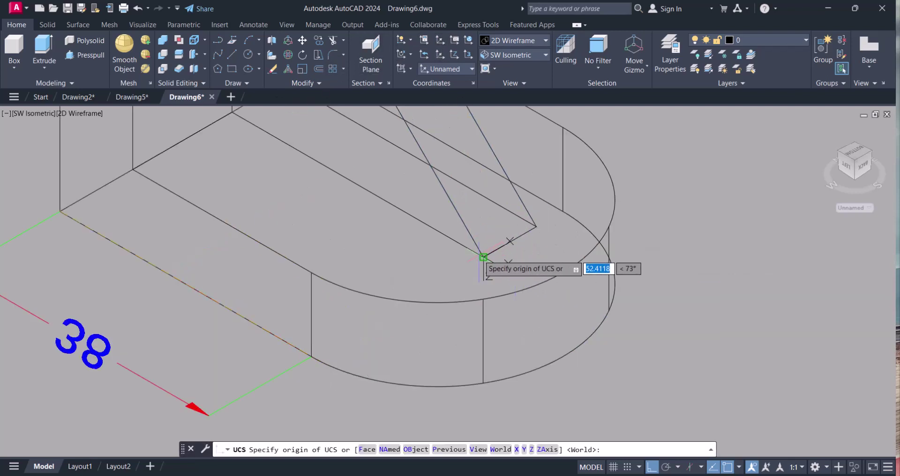
left_click(484, 257)
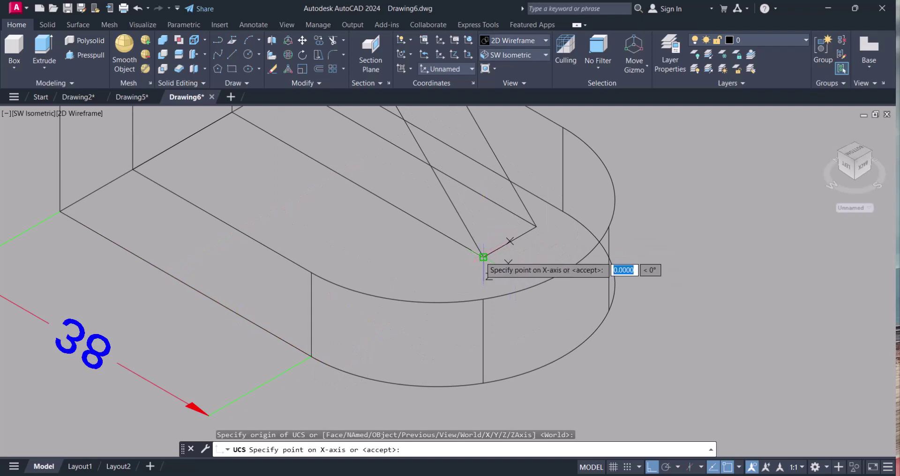
left_click(537, 227)
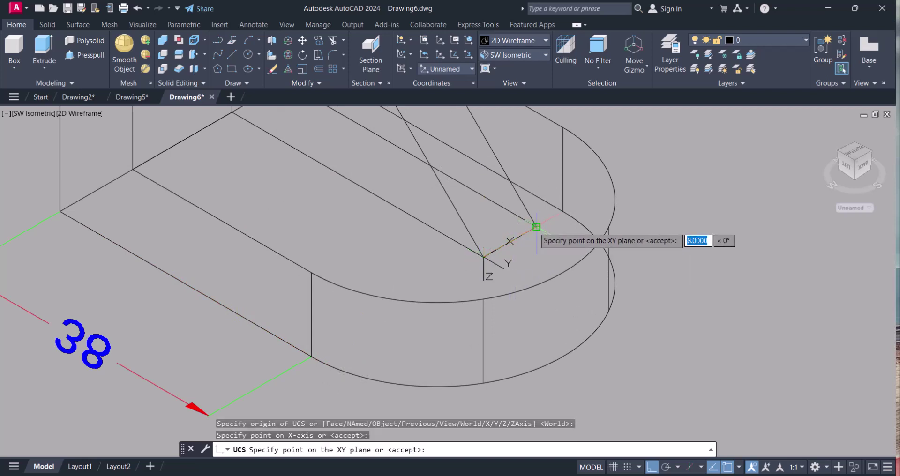
key("Escape")
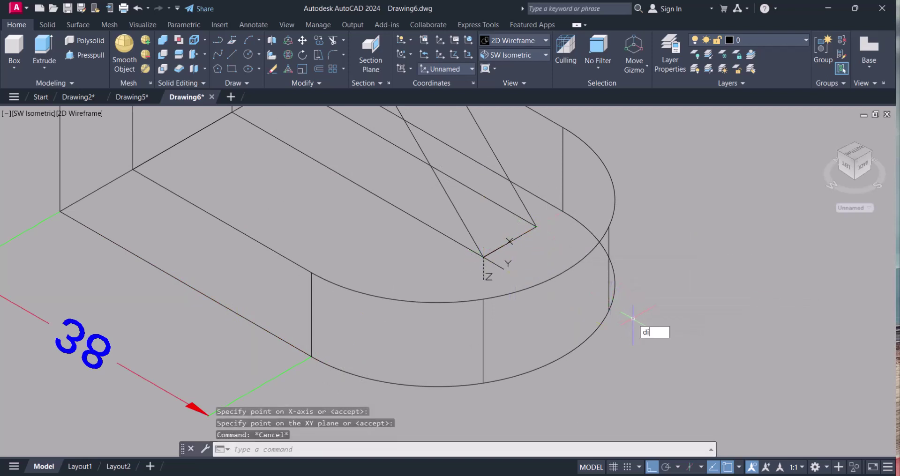
- Add an aligned 8 dimension beside the rib end
type("dimal")
key("Return")
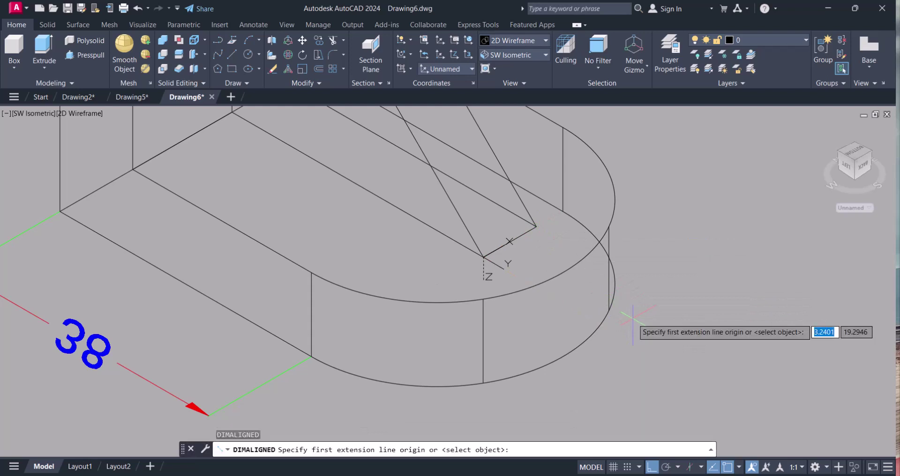
left_click(510, 241)
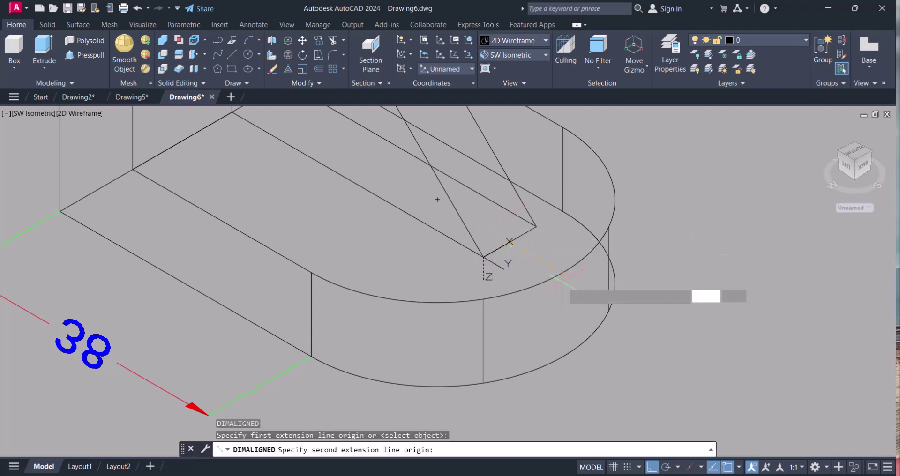
left_click(564, 271)
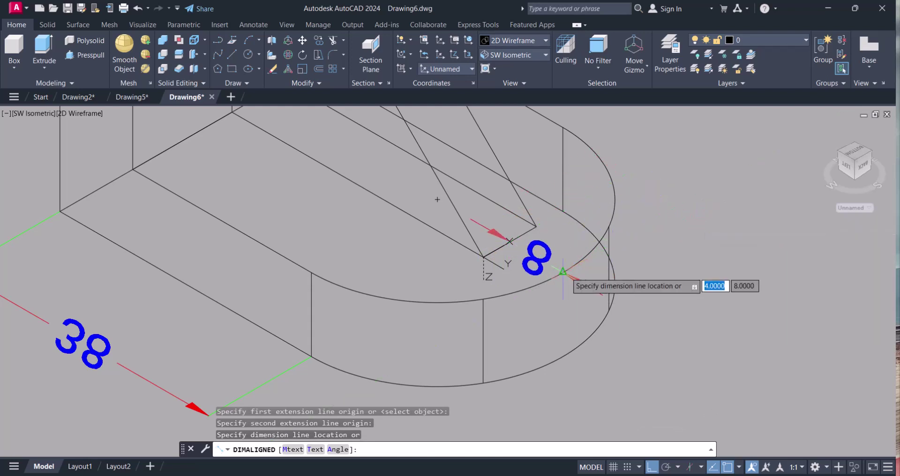
left_click(671, 229)
scroll(696, 263, "down", 4)
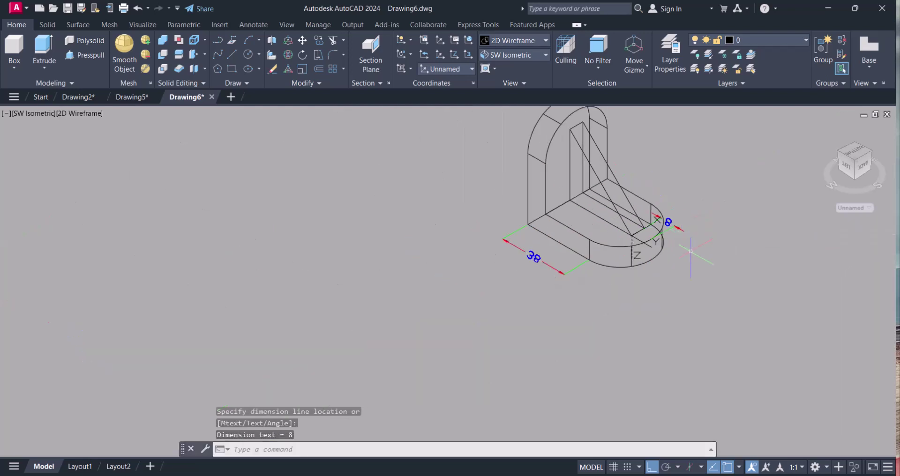
scroll(666, 230, "up", 2)
key("Escape")
key("Escape")
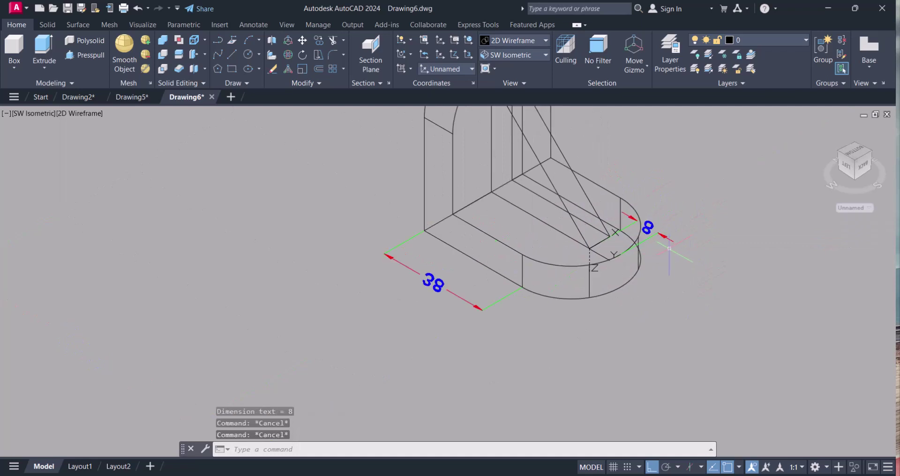
scroll(699, 227, "down", 2)
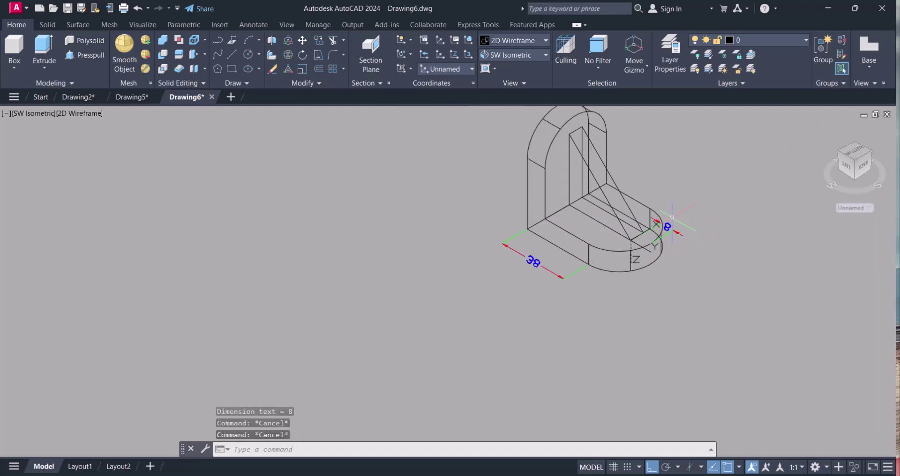
- Compare the bracket drawing against the reference image
key("alt+Tab")
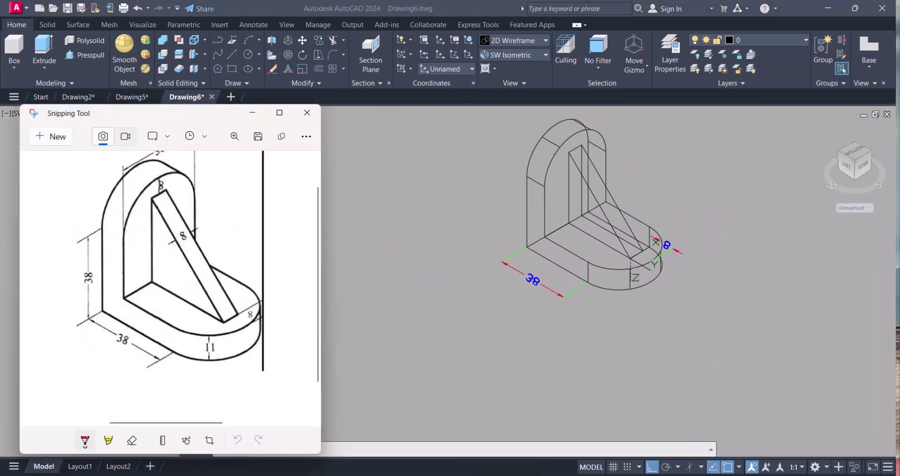
key("alt+Tab")
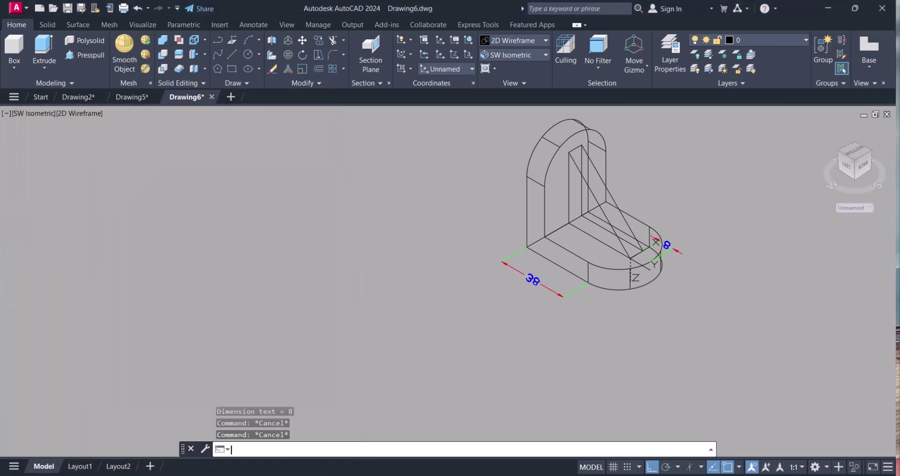
key("Escape")
scroll(602, 225, "up", 2)
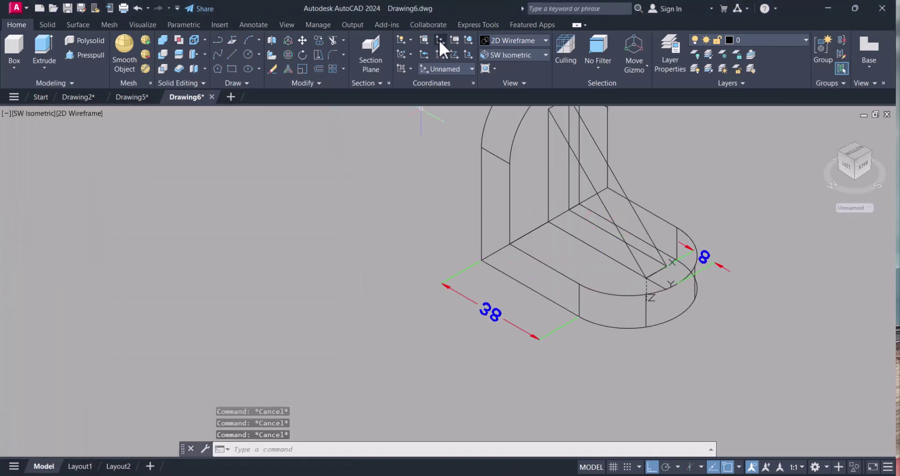
left_click(439, 40)
middle_click_drag(518, 248, 512, 289)
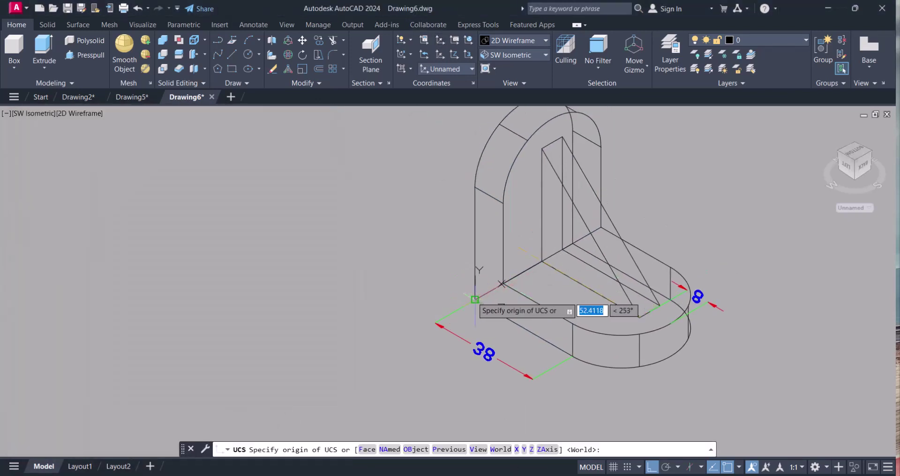
left_click(475, 299)
left_click(475, 188)
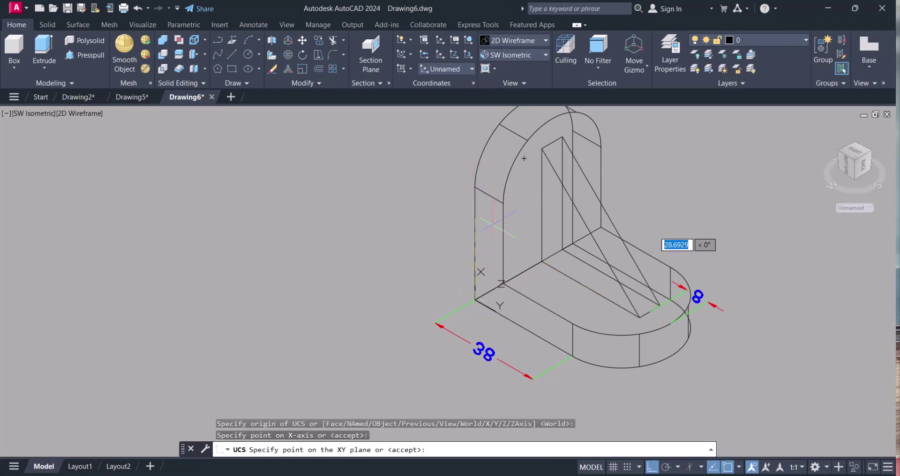
key("Escape")
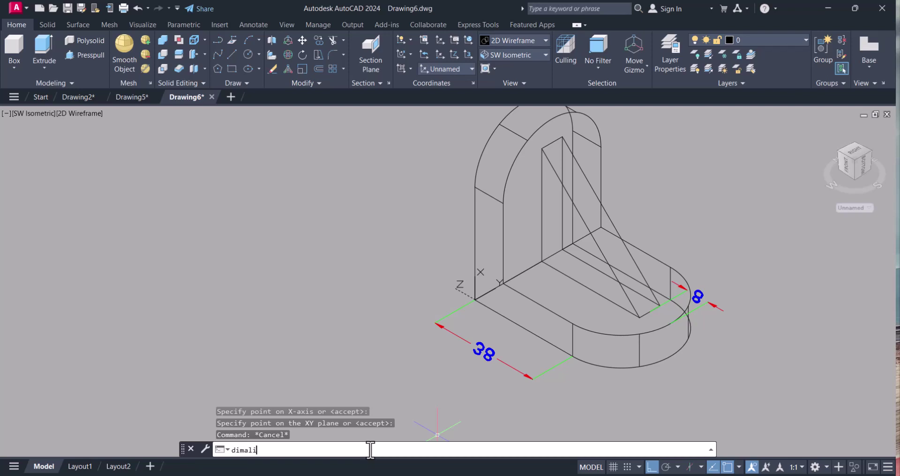
type("dimali")
key("Return")
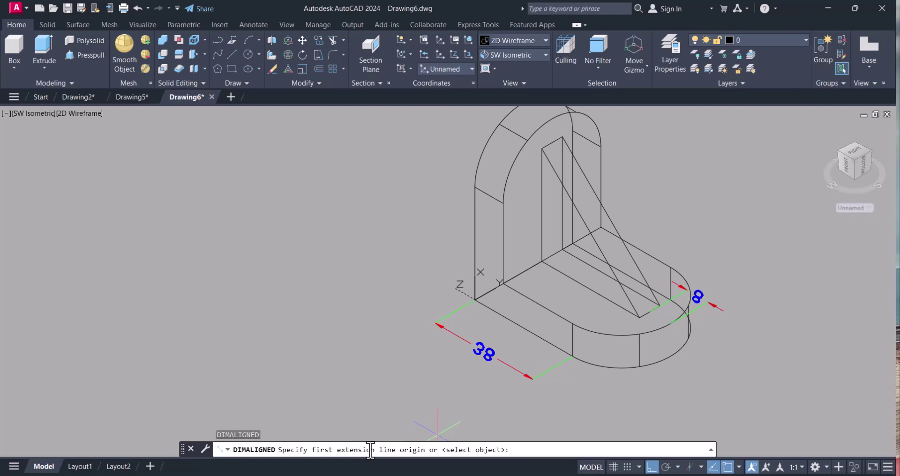
left_click(475, 299)
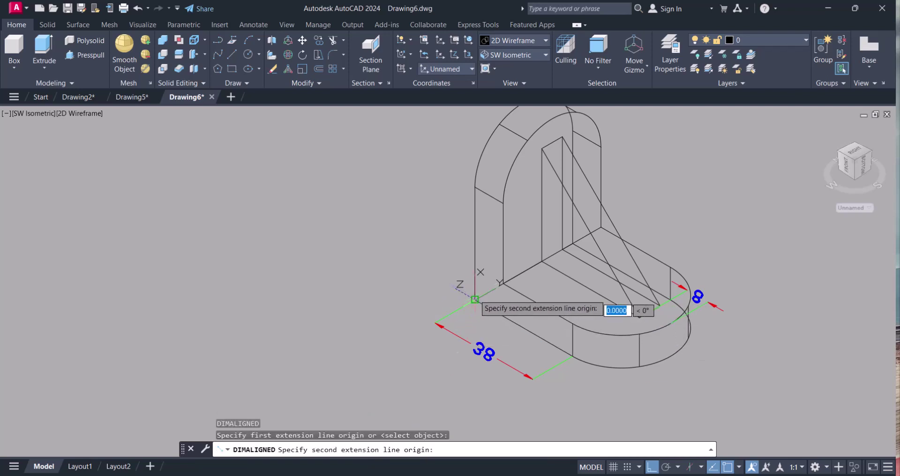
left_click(475, 187)
left_click(432, 207)
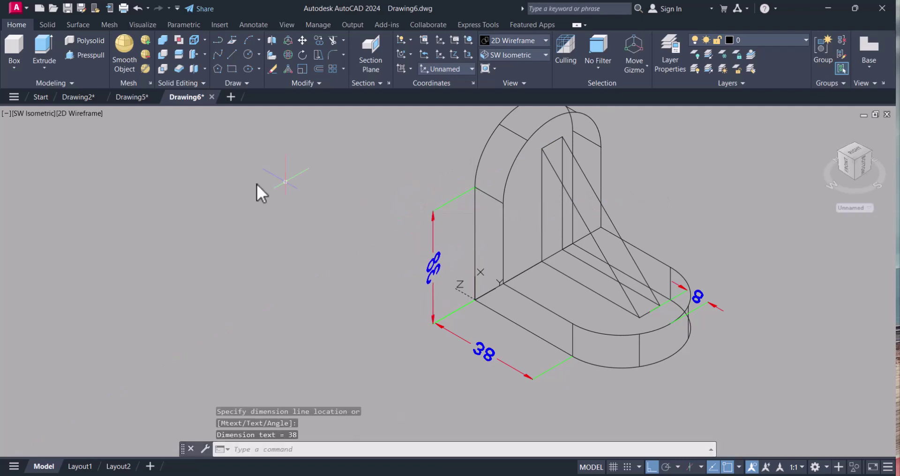
scroll(448, 268, "right", 5)
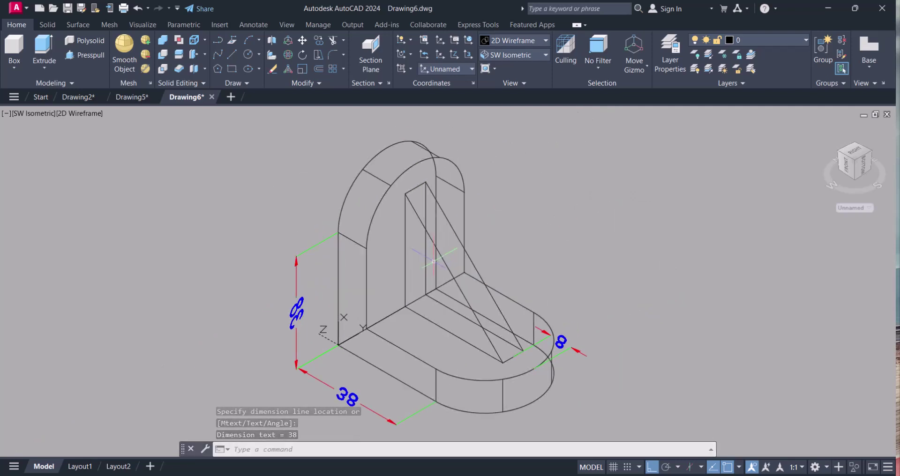
middle_click_drag(346, 289, 366, 241)
key("Escape")
key("Escape")
type("E")
key("Return")
left_click(313, 265)
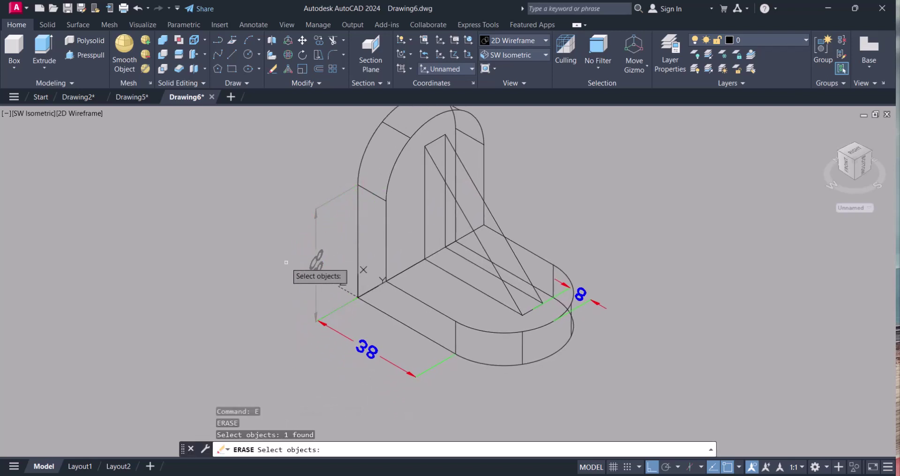
key("Escape")
left_click(328, 286)
left_click(308, 265)
key("Delete")
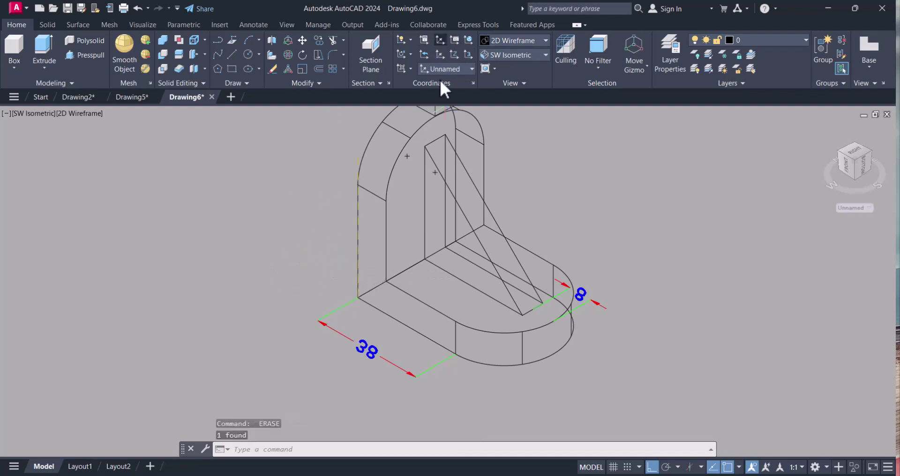
- Stand the UCS up the upright's vertical edge, origin at the base corner
type("ucs")
key("Return")
left_click(357, 298)
left_click(484, 226)
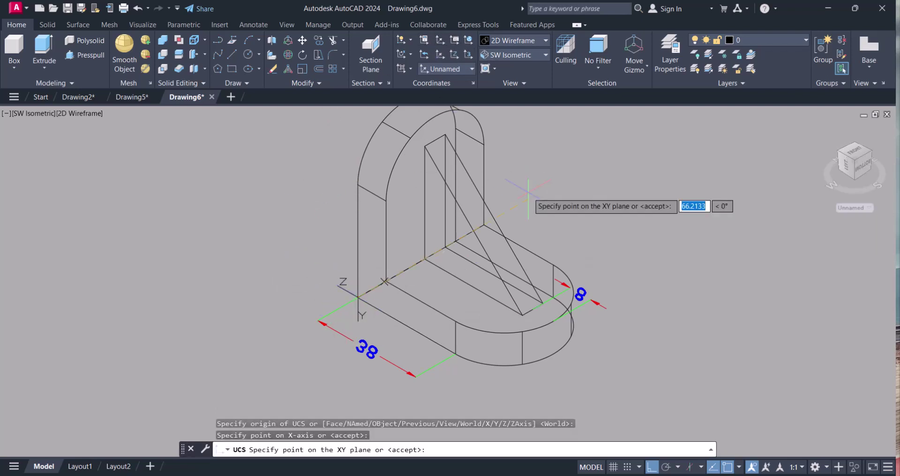
left_click(357, 192)
key("Escape")
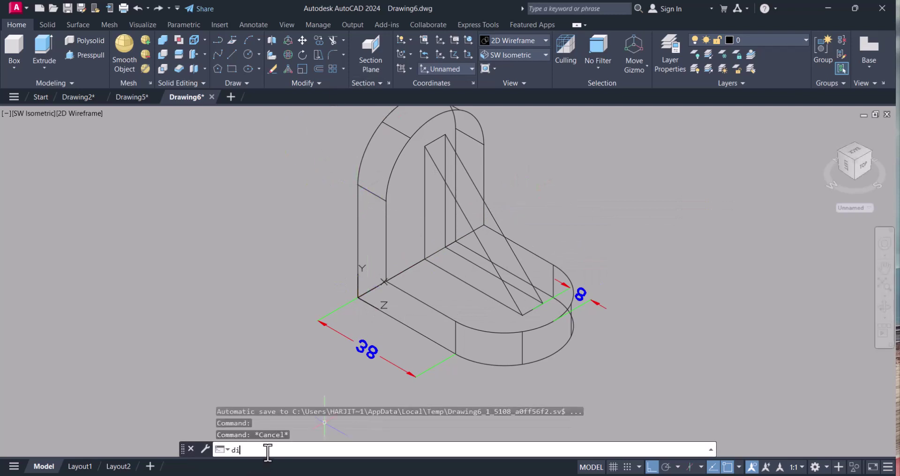
- Dimension the upright's vertical left edge with an aligned 38 placed to its left
type("dimali")
key("Return")
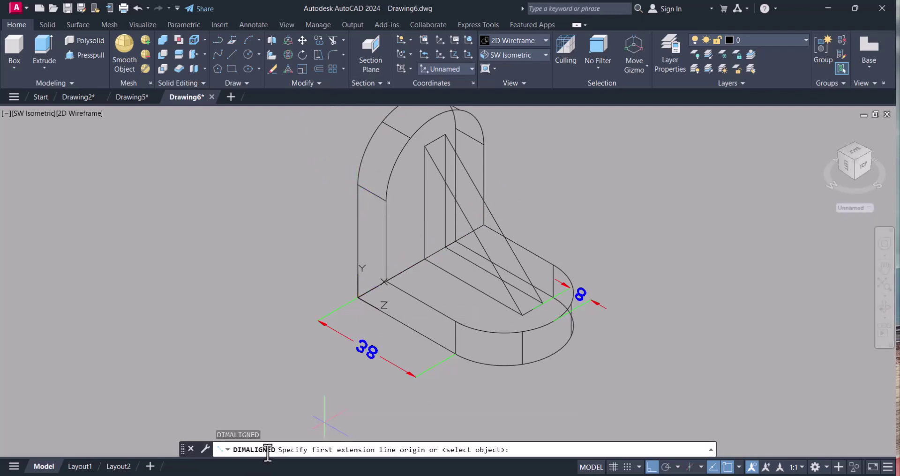
left_click(357, 298)
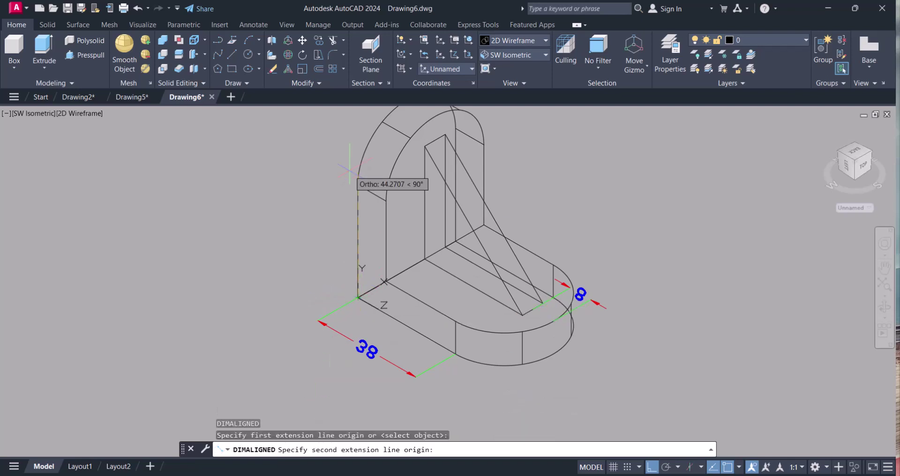
left_click(357, 185)
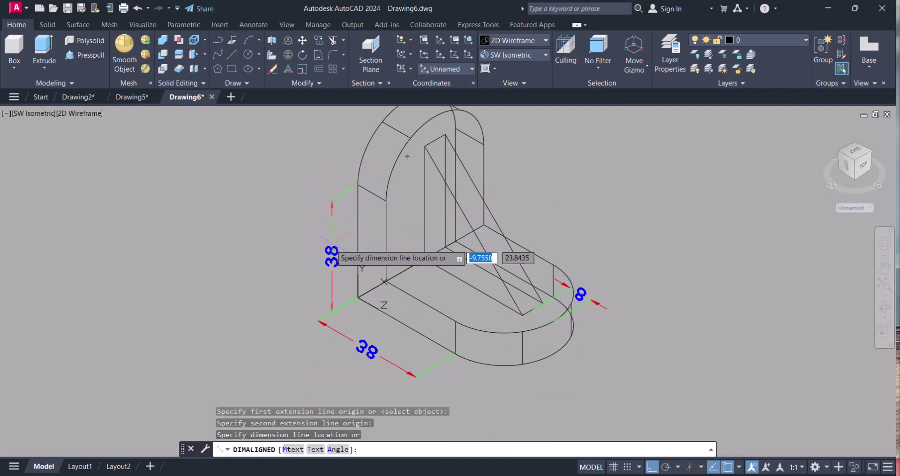
left_click(316, 263)
middle_click_drag(404, 258, 377, 323)
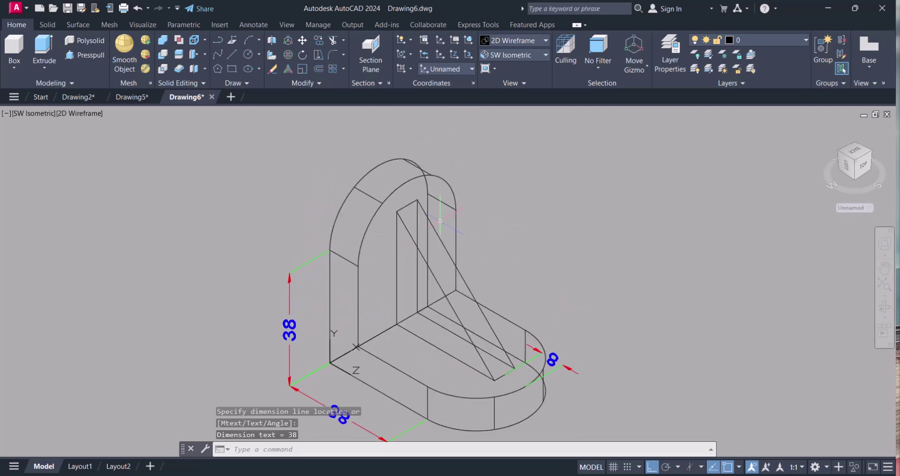
scroll(438, 219, "up", 2)
type("DIMALIGNED")
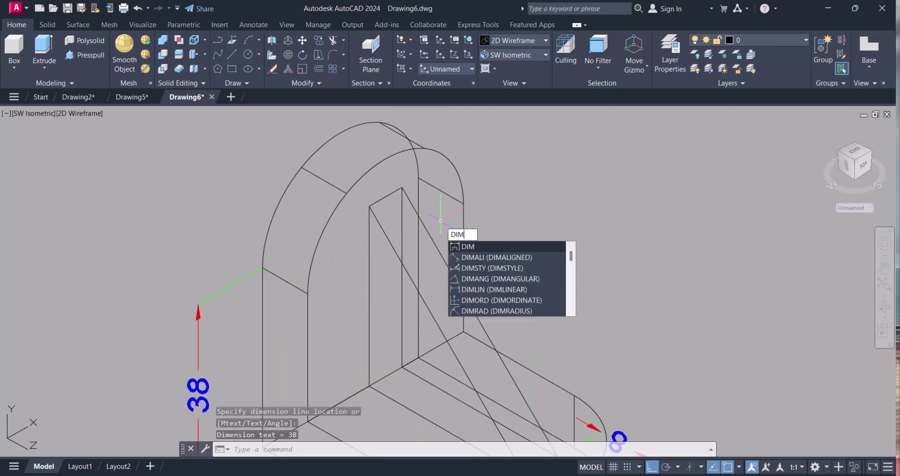
key("Return")
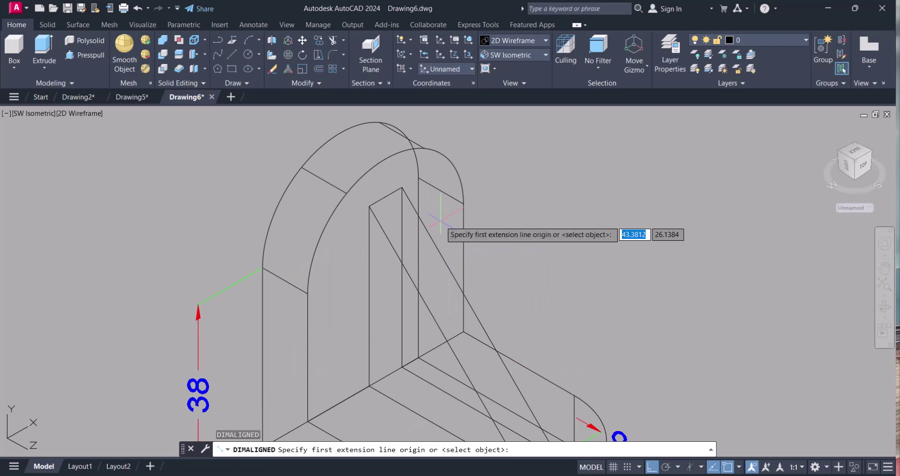
left_click(386, 162)
left_click(386, 194)
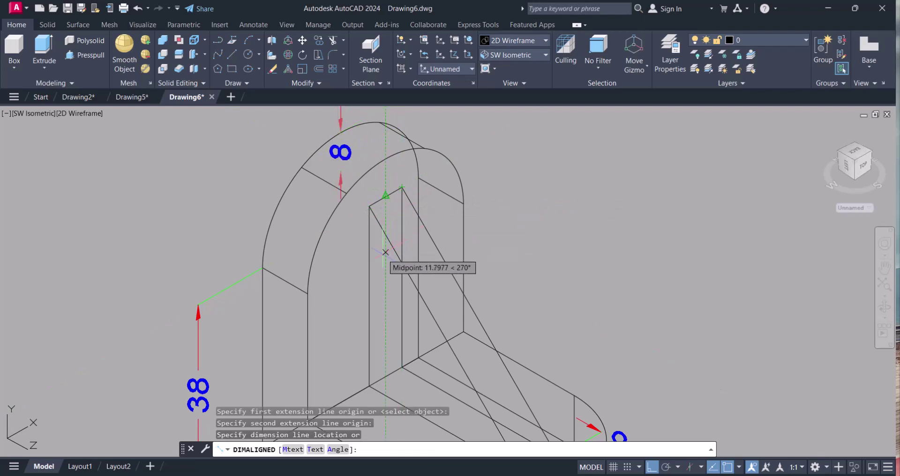
mouse_move(394, 264)
middle_mouse_down()
mouse_move(377, 221)
mouse_move(360, 216)
middle_mouse_up()
scroll(360, 218, "down", 2)
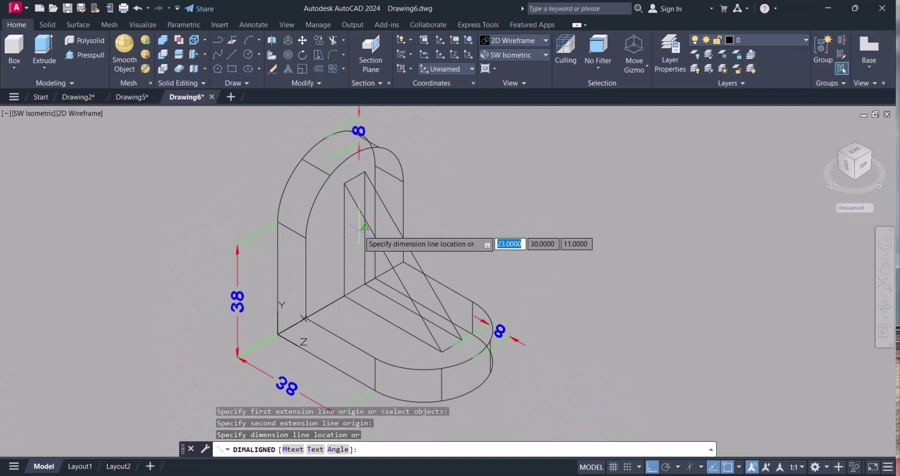
key("Escape")
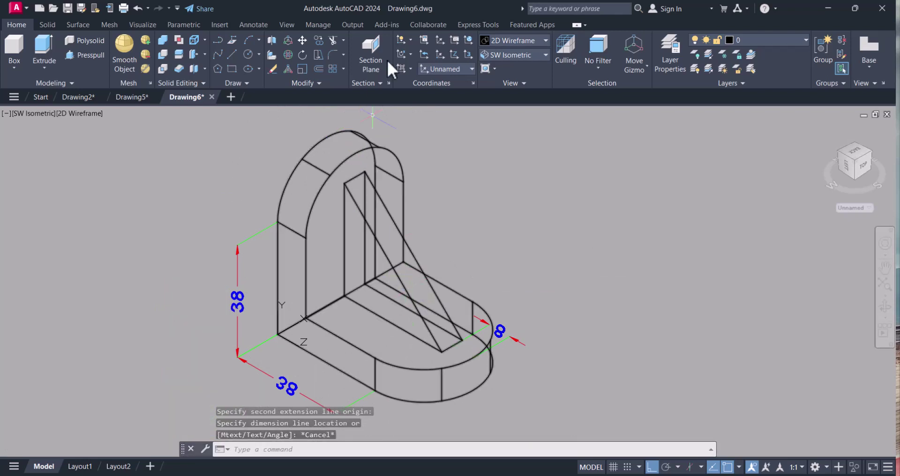
- Move the UCS origin to where the upright meets the base
left_click(441, 55)
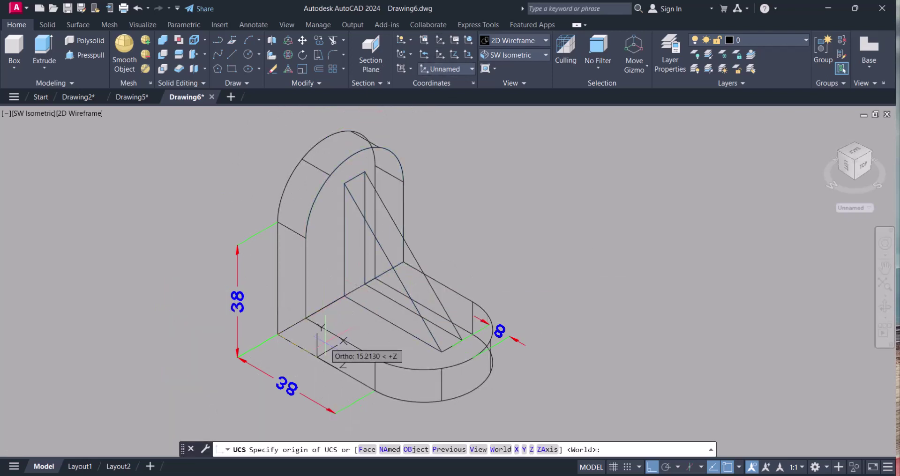
left_click(306, 317)
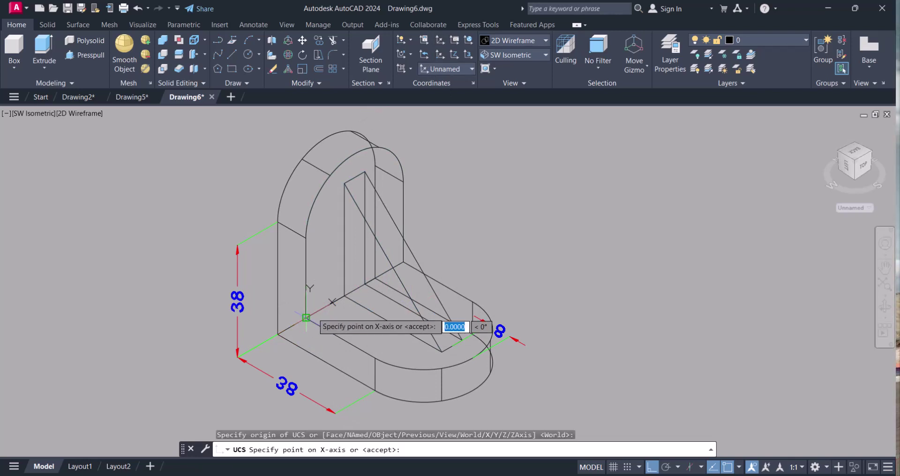
left_click(344, 296)
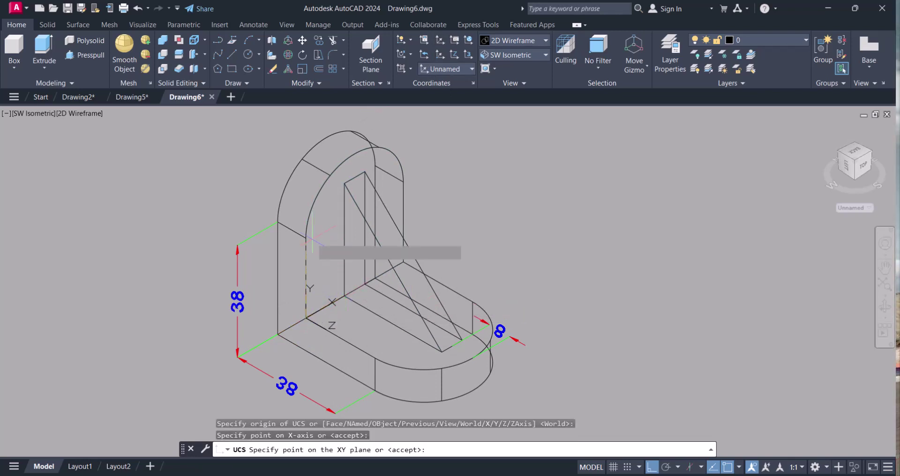
key("Escape")
- Add an aligned 8 dimension across the arch top, then check the reference
type("dimali")
key("Return")
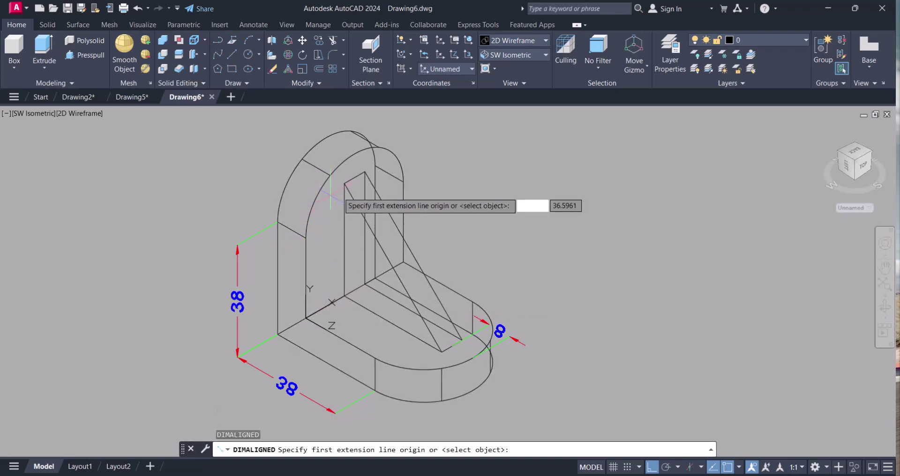
left_click(355, 153)
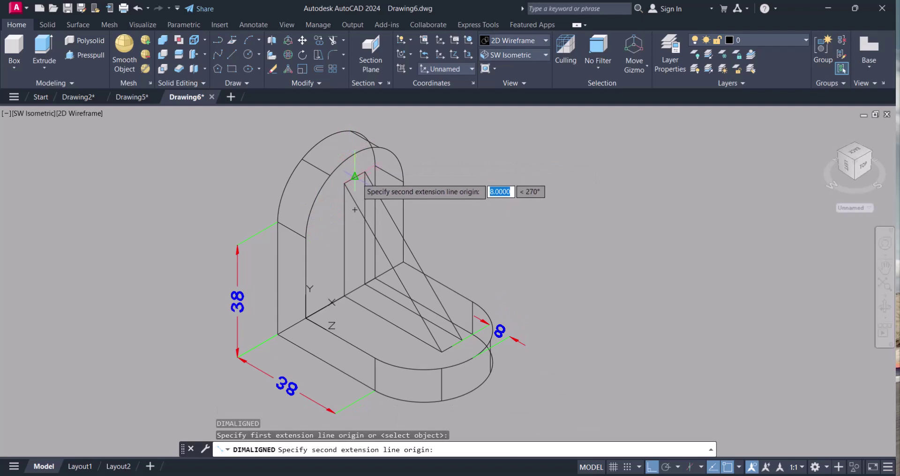
left_click(355, 176)
left_click(357, 178)
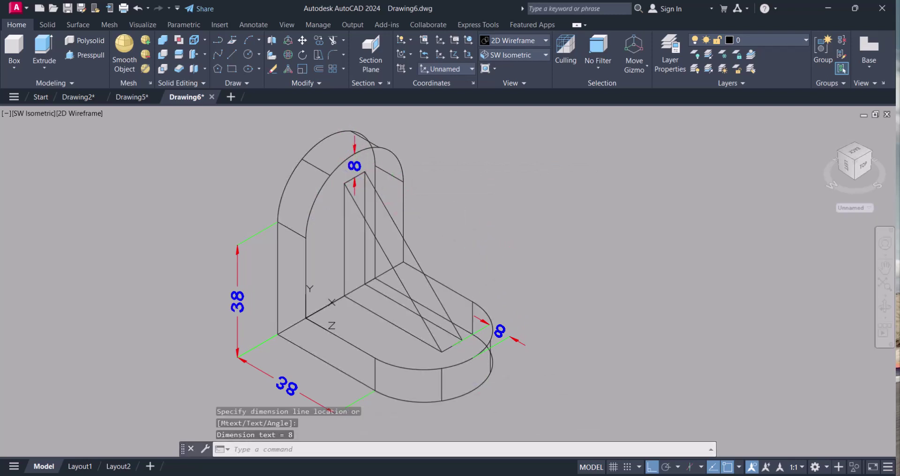
key("alt+Tab")
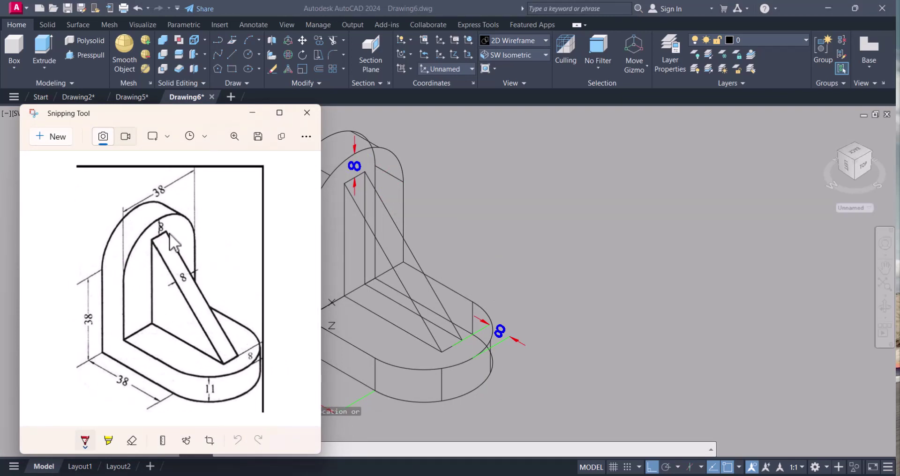
key("alt+Tab")
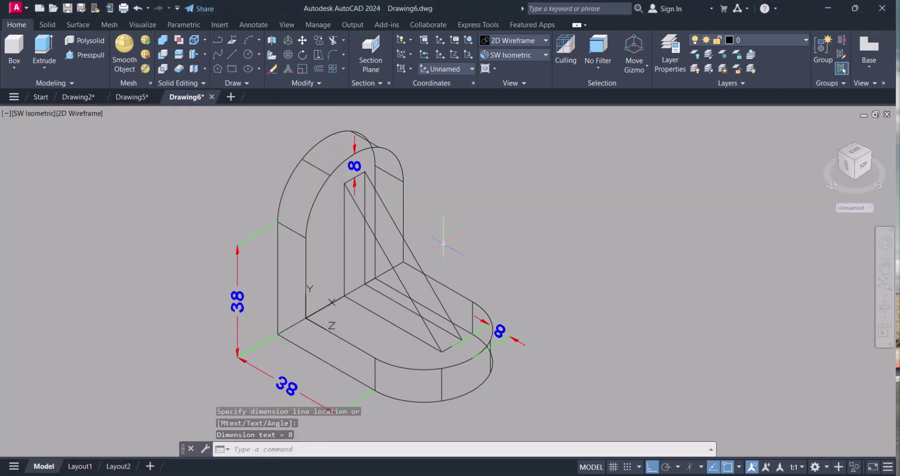
- Begin a new UCS at the upright's inner corner, then cancel it
left_click(440, 51)
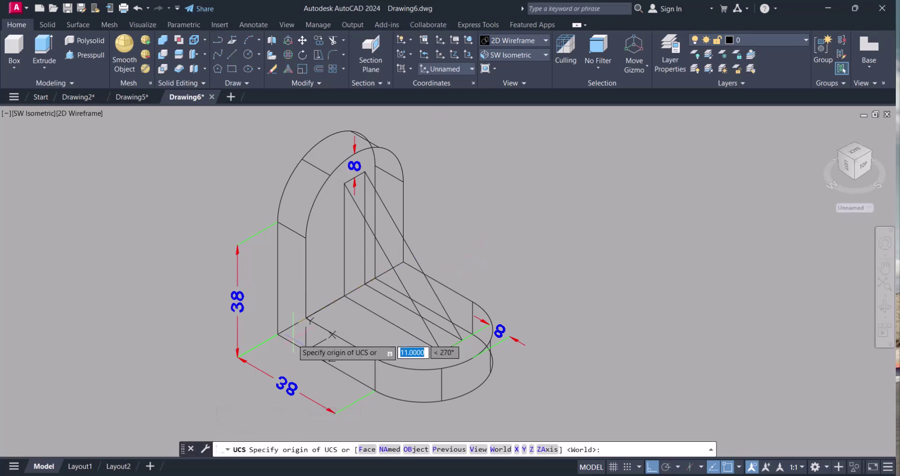
left_click(305, 318)
left_click(306, 237)
key("Escape")
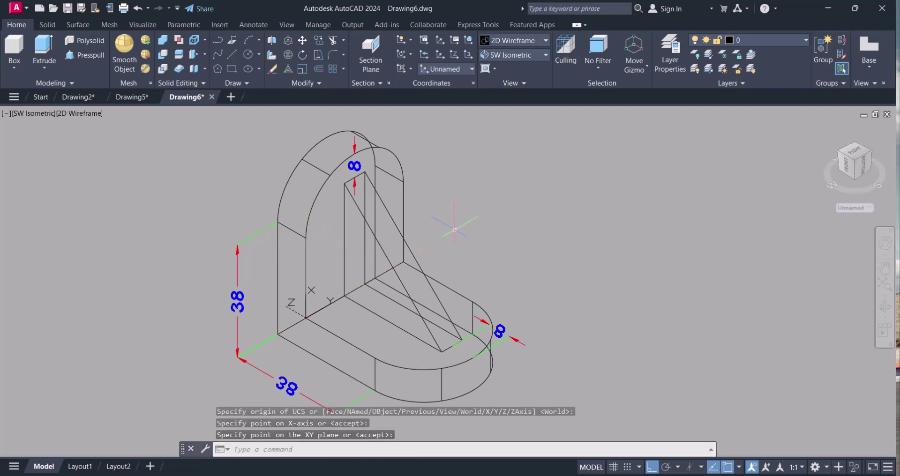
- Add an aligned 38 dimension across the top of the arched upright
left_click(279, 450)
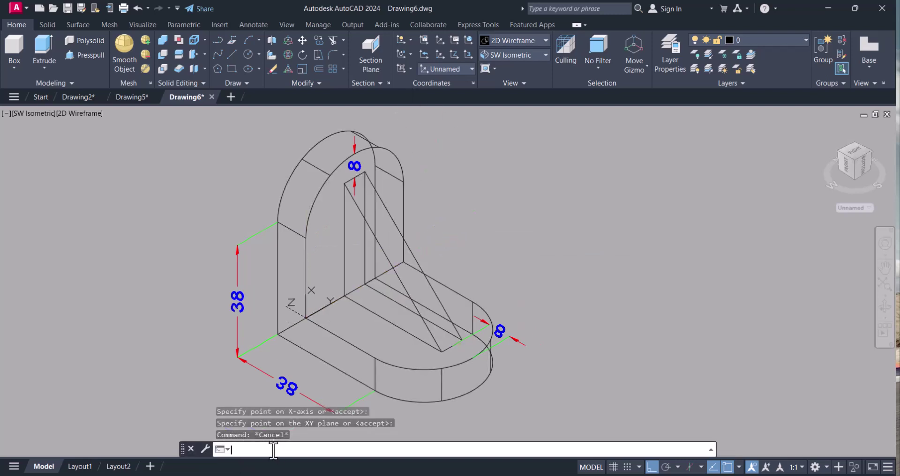
type("dimali")
key("Return")
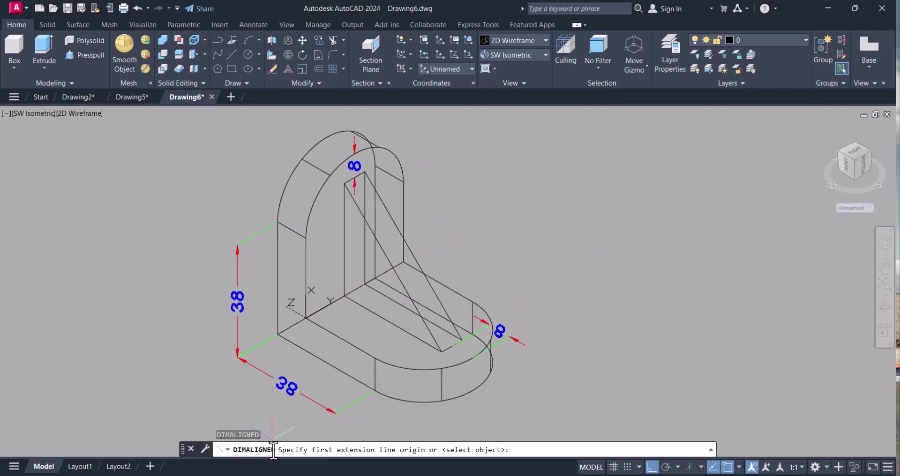
left_click(305, 238)
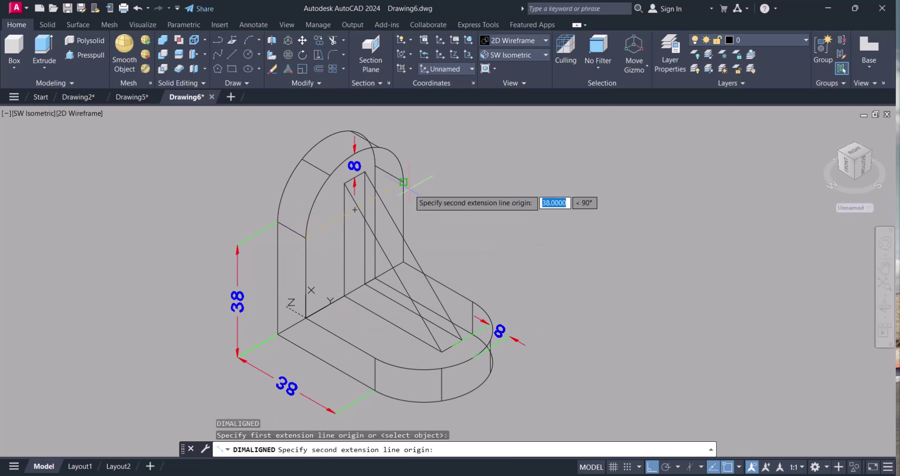
left_click(403, 182)
scroll(389, 160, "down", 4)
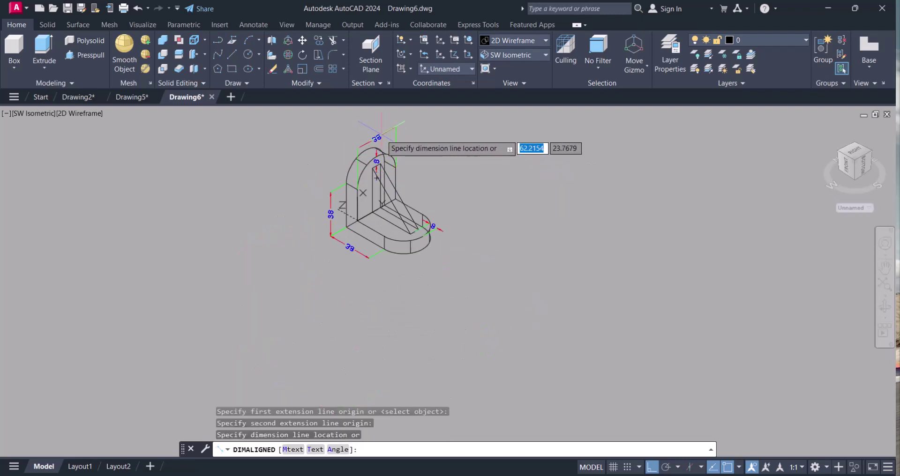
left_click(384, 133)
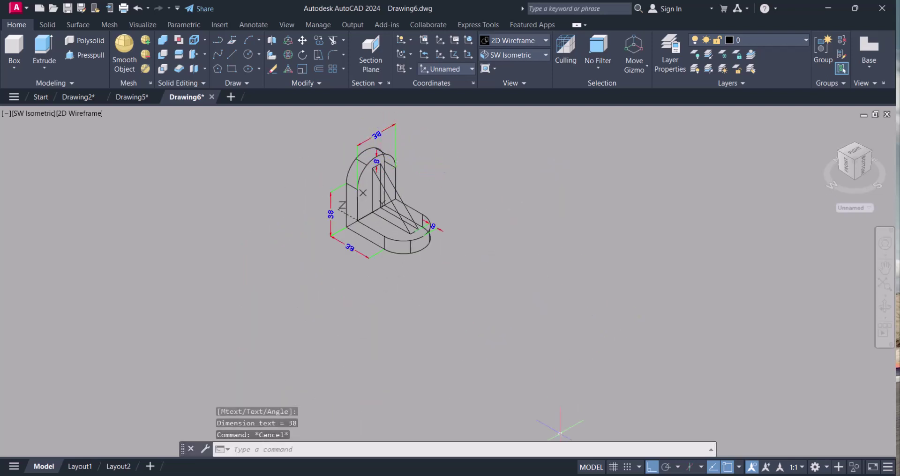
- Compare the model with the reference drawing, then cancel any active command
key("alt+Tab")
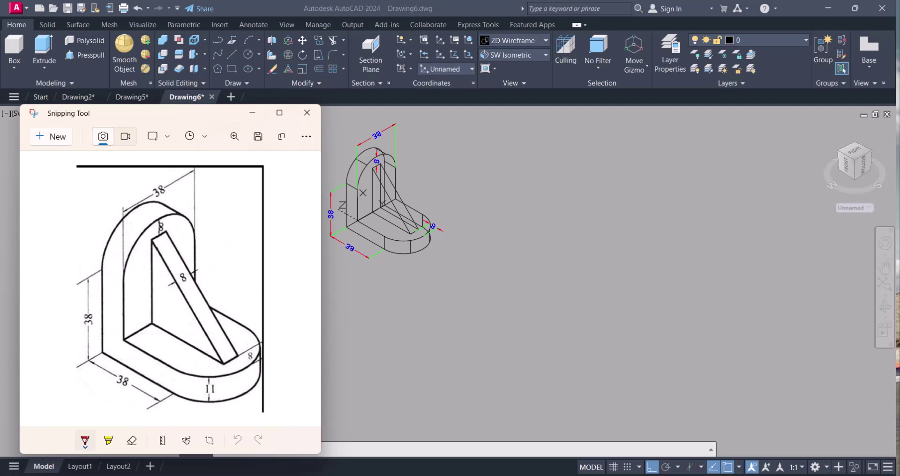
key("alt+Tab")
key("Escape")
key("Escape")
- Start a UCS at the base corner along the vertical edge, then cancel it
scroll(413, 296, "up", 8)
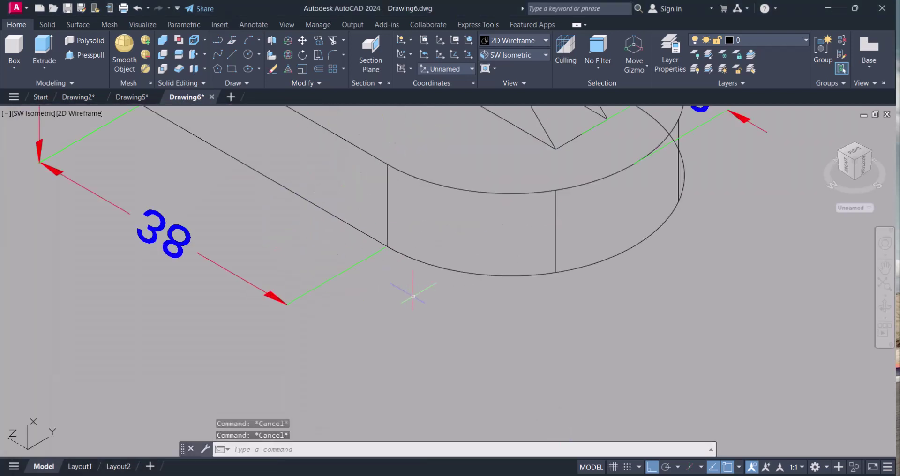
middle_click_drag(413, 296, 421, 305)
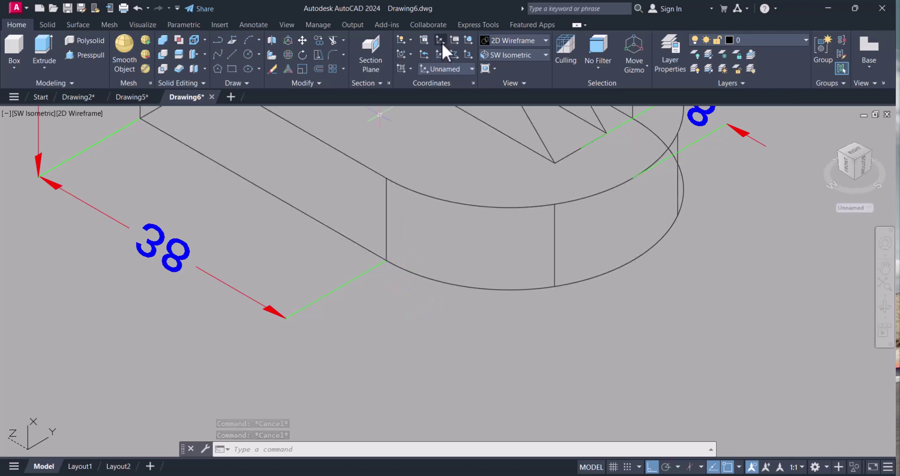
left_click(441, 40)
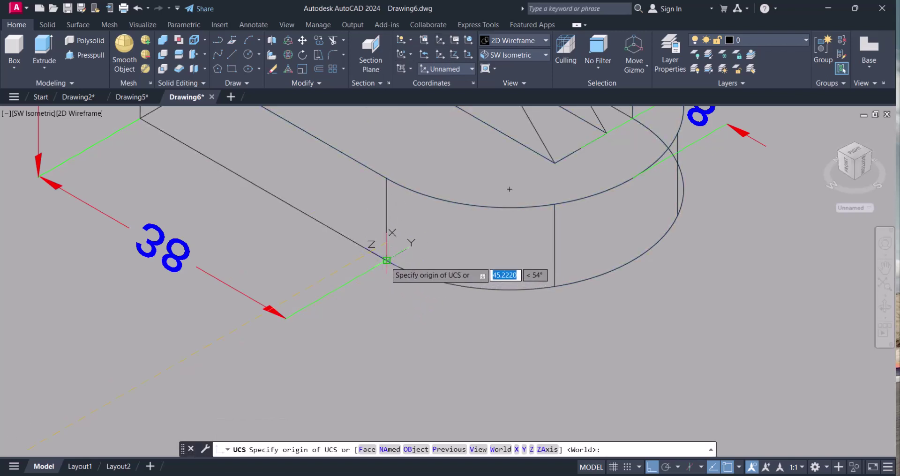
left_click(387, 260)
left_click(385, 179)
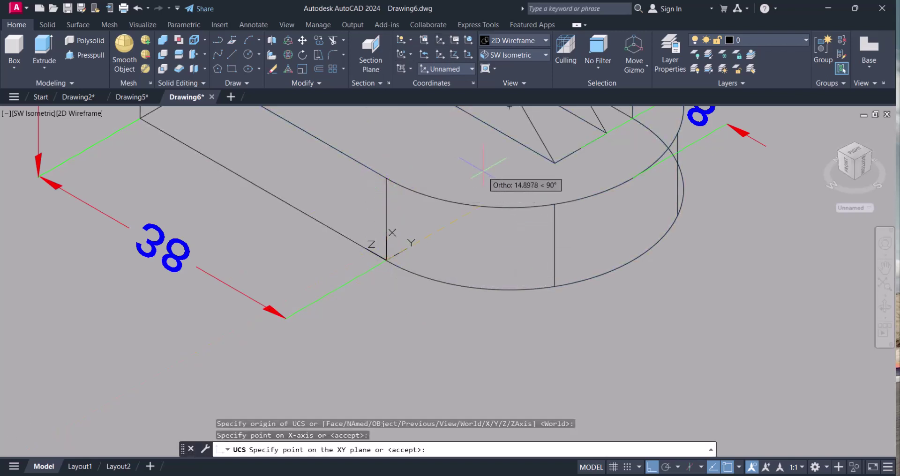
key("Escape")
- Dimension the base plate's front-edge thickness with an aligned 11 dimension
left_click(336, 450)
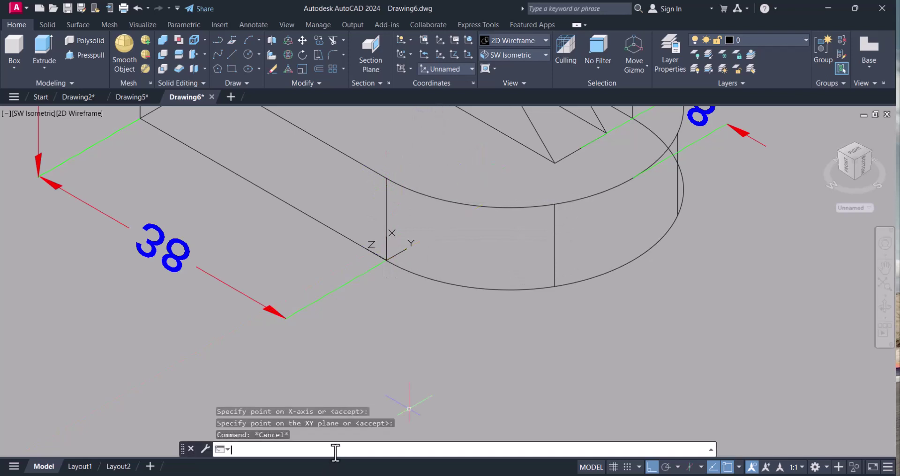
type("dimali")
key("Return")
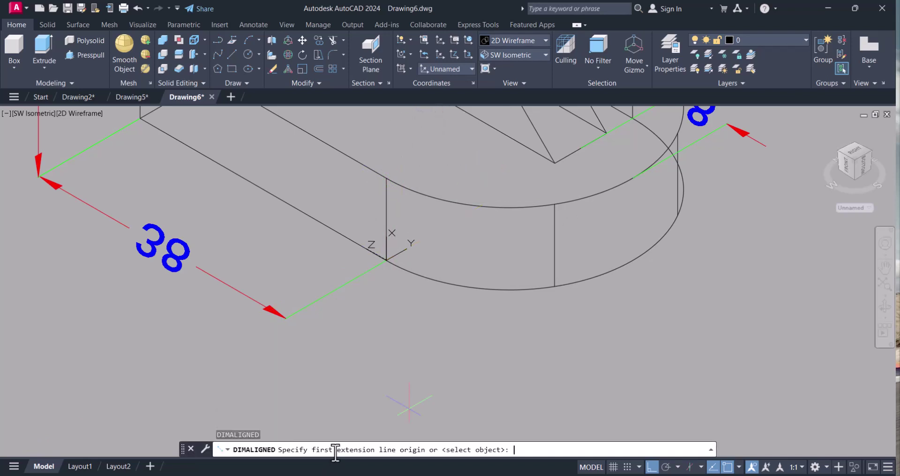
left_click(387, 260)
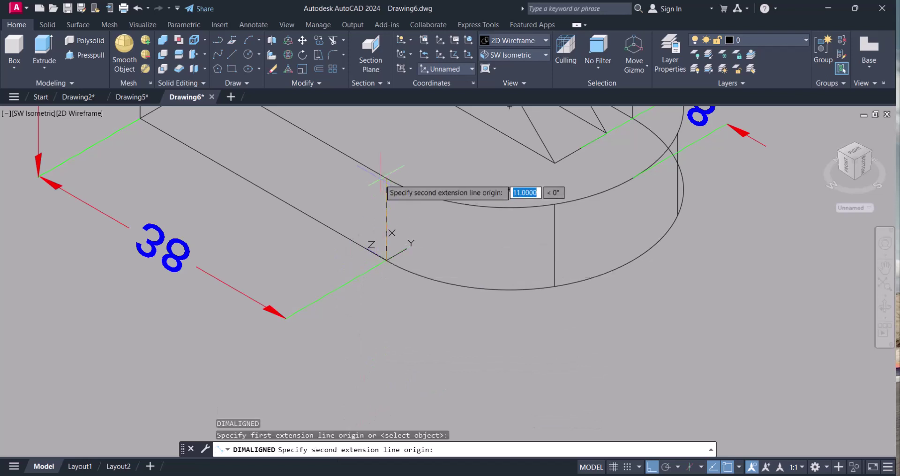
left_click(387, 178)
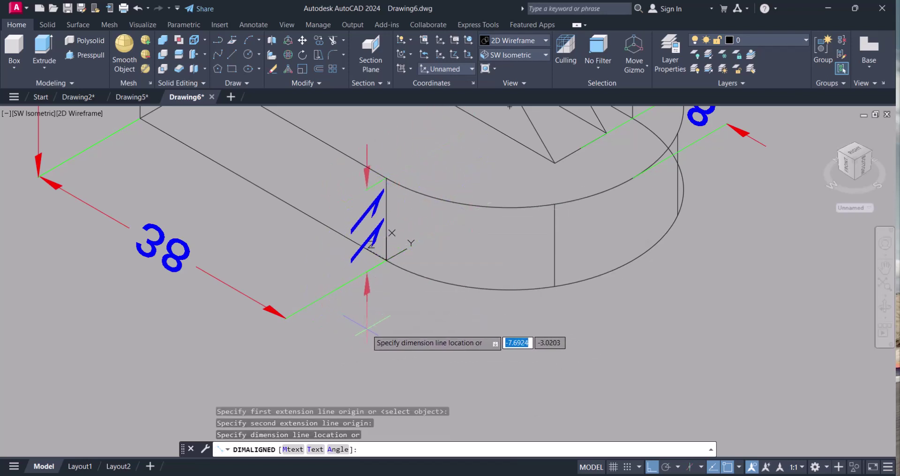
left_click(307, 344)
key("Escape")
scroll(375, 290, "down", 5)
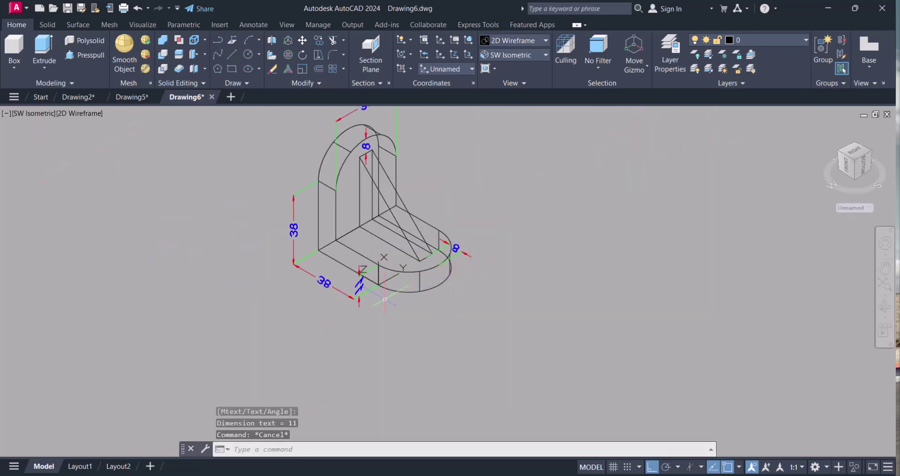
scroll(384, 299, "up", 3)
key("Escape")
scroll(422, 317, "down", 4)
scroll(416, 324, "up", 2)
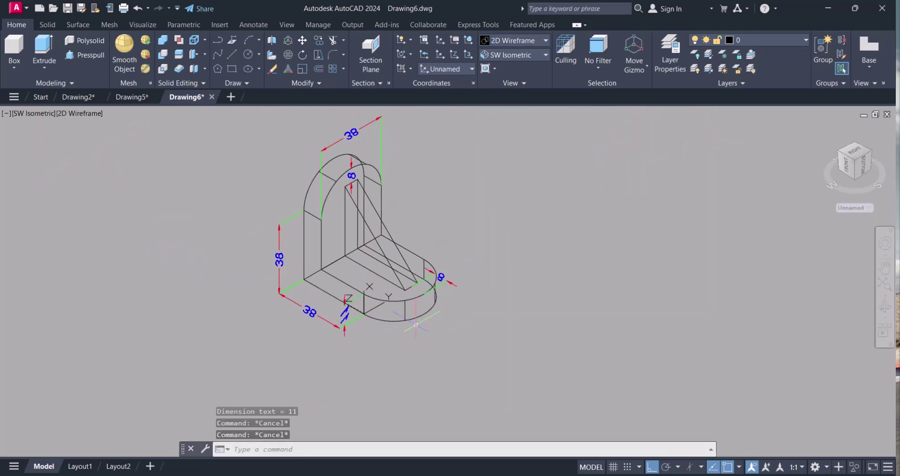
- Set up a 3-point UCS on the rib's base vertex and top
scroll(457, 304, "up", 4)
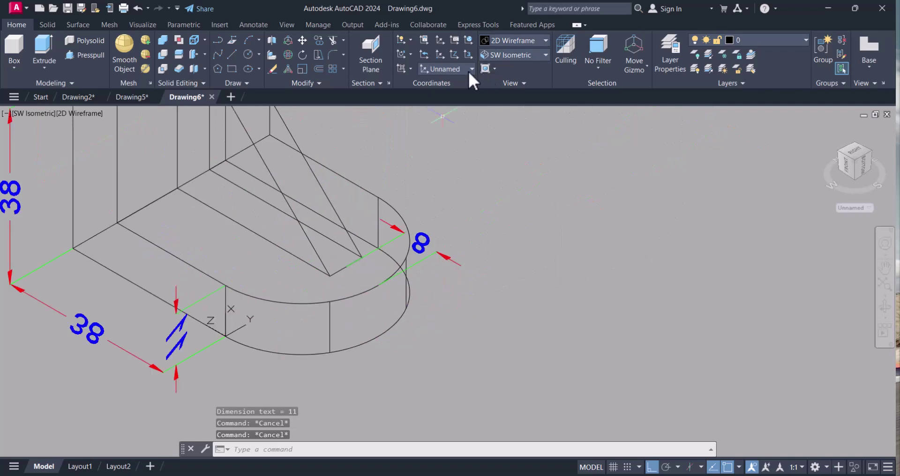
left_click(439, 40)
scroll(398, 253, "up", 3)
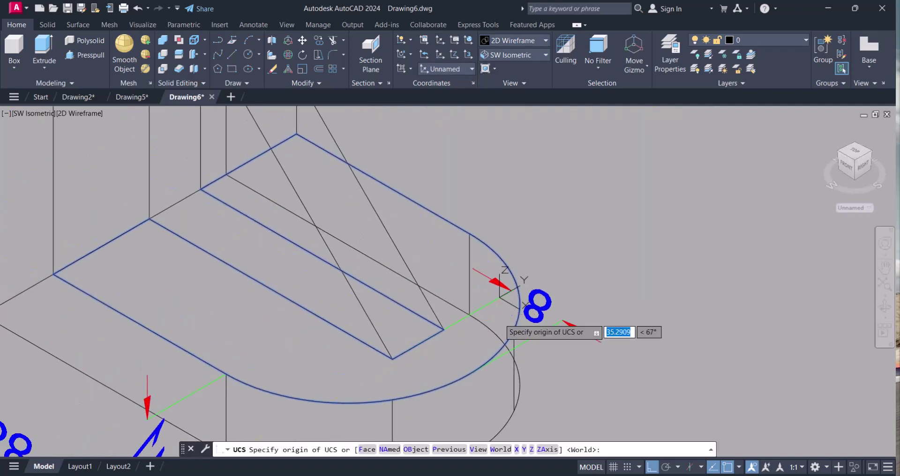
left_click(443, 328)
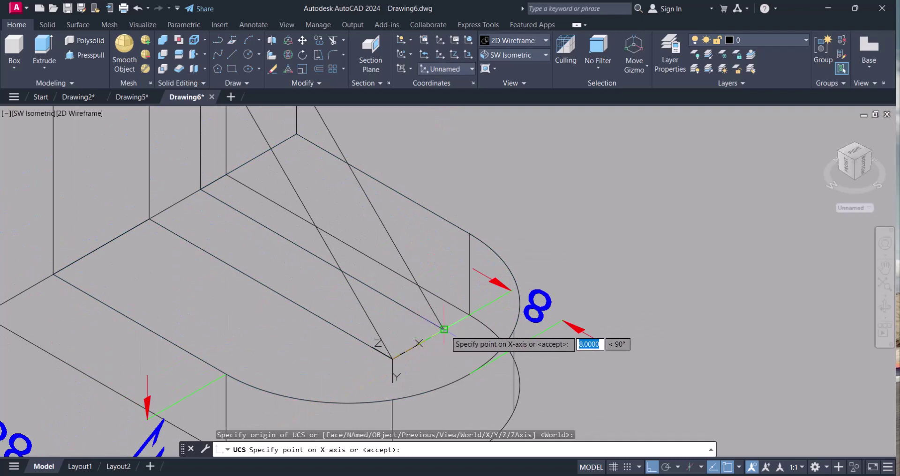
key("Return")
scroll(443, 328, "down", 3)
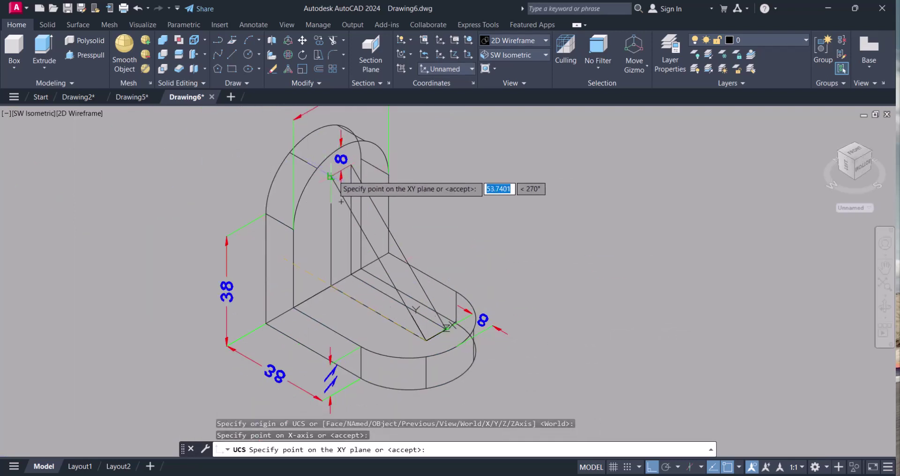
left_click(332, 175)
key("Escape")
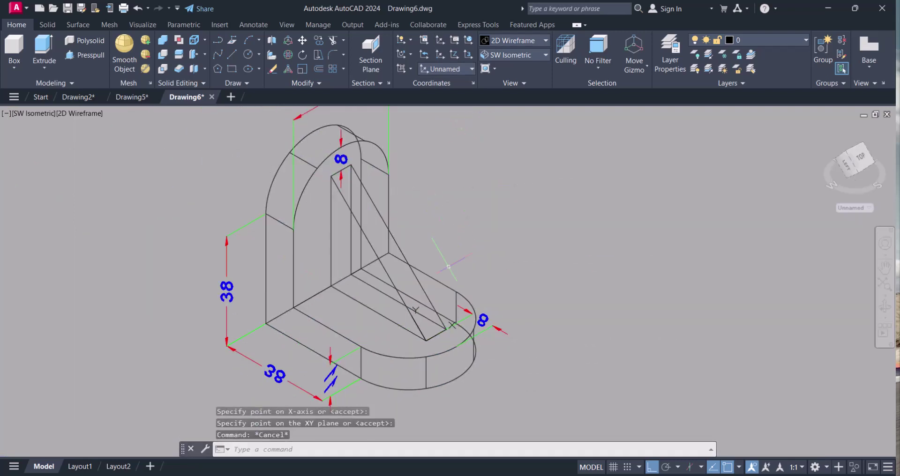
- Add an aligned 8 dimension across the rib's sloped top edges
type("dimali")
key("Return")
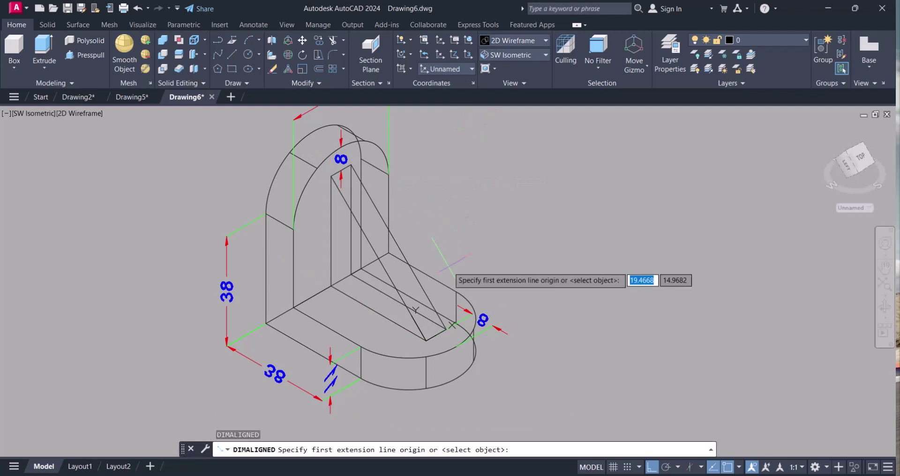
scroll(391, 259, "up", 4)
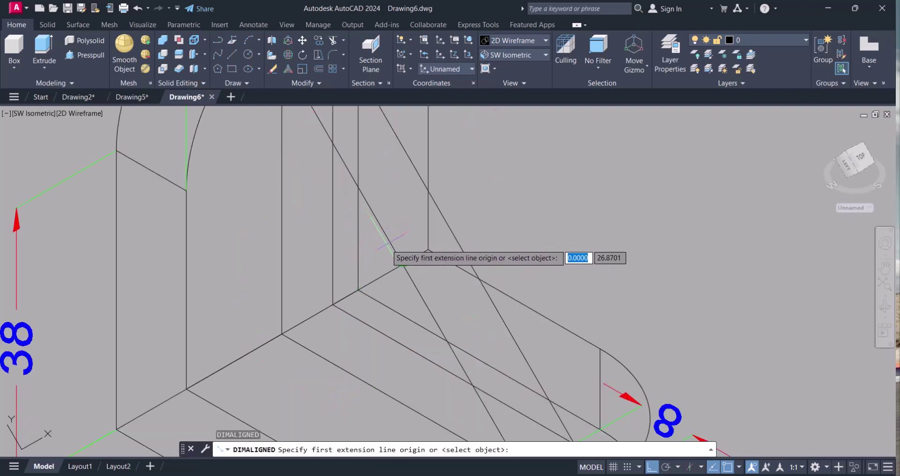
left_click(403, 264)
left_click(453, 234)
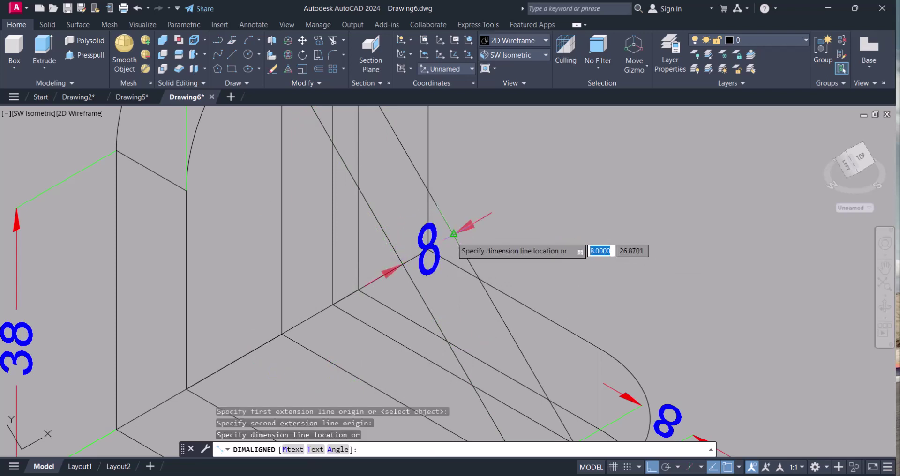
left_click(436, 237)
scroll(436, 237, "down", 4)
middle_click_drag(478, 369, 435, 340)
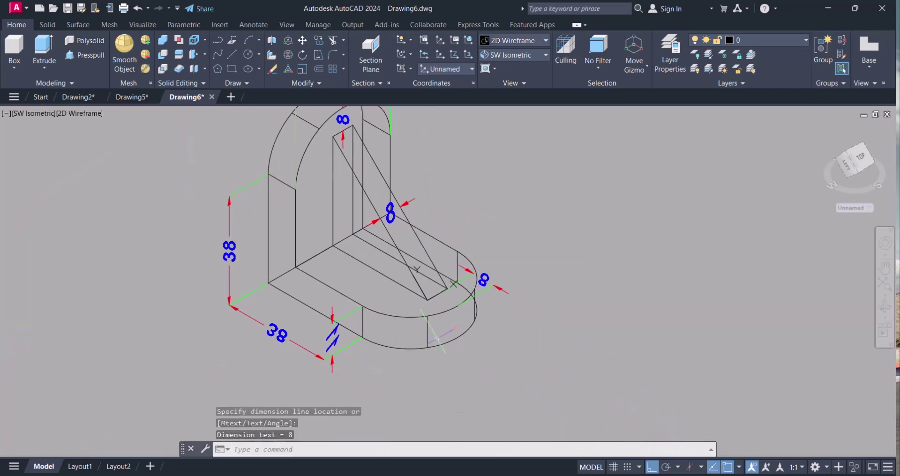
scroll(437, 338, "down", 2)
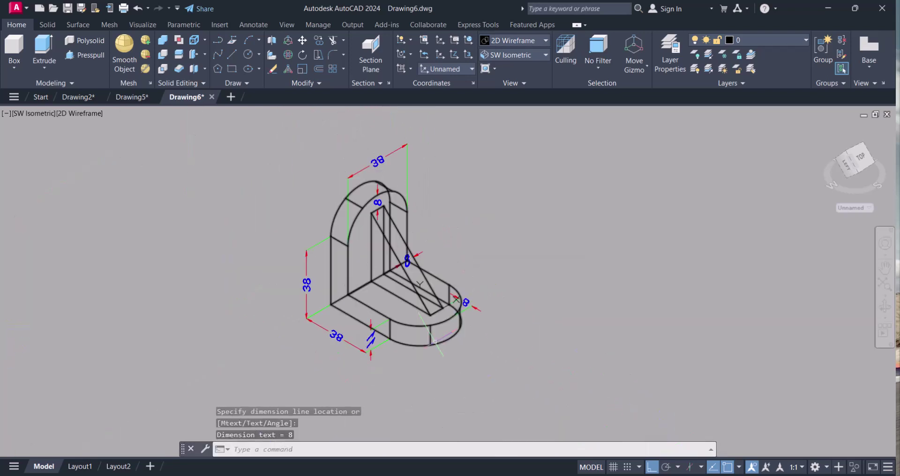
- Switch the viewport visual style to Hidden
left_click(508, 39)
left_click(598, 70)
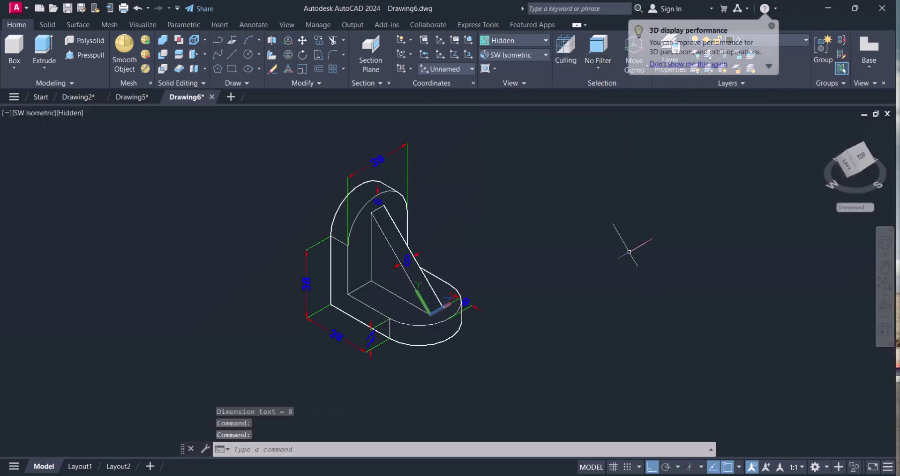
scroll(439, 321, "up", 2)
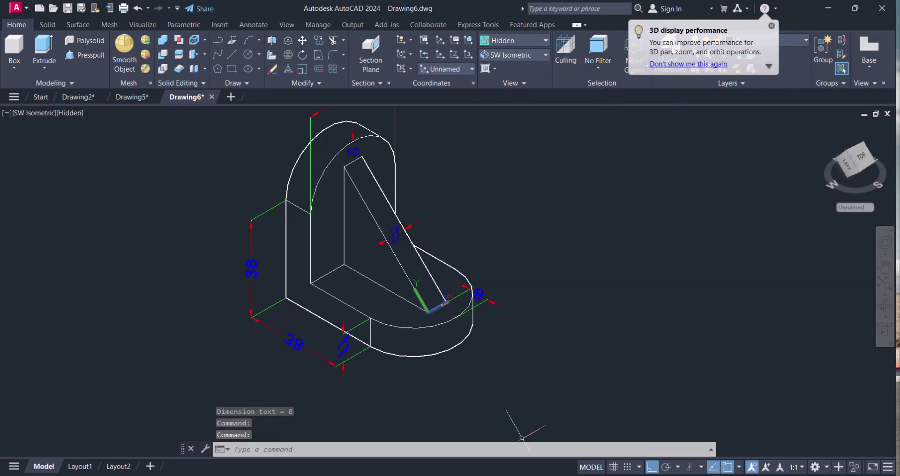
- Check the reference drawing in Snipping Tool, close it, and recentre the bracket
mouse_move(504, 473)
left_click(504, 422)
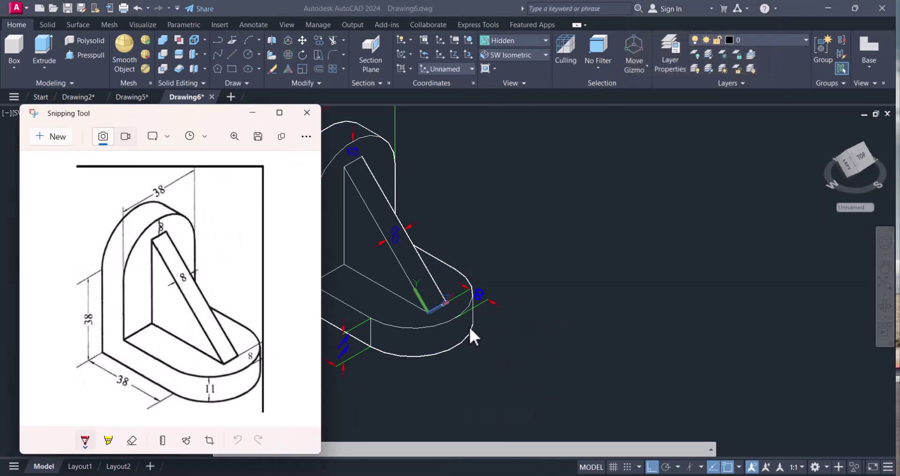
left_click(312, 120)
scroll(599, 288, "down", 5)
scroll(509, 272, "up", 4)
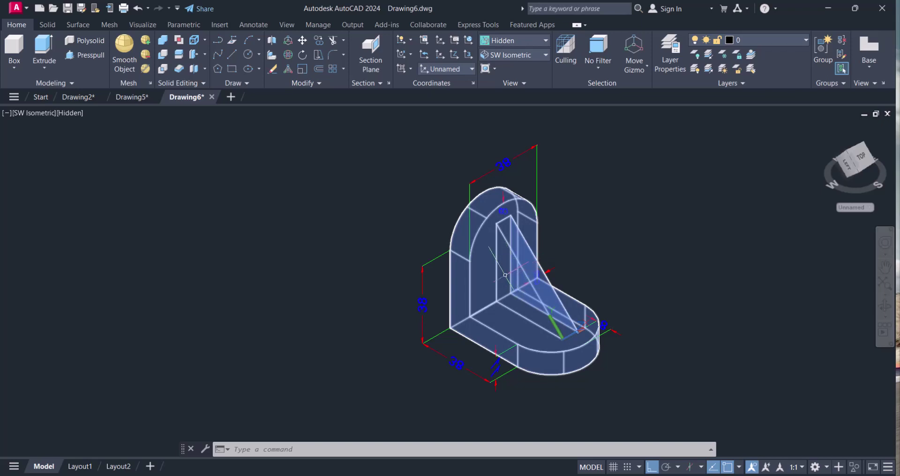
middle_click_drag(507, 277, 526, 272)
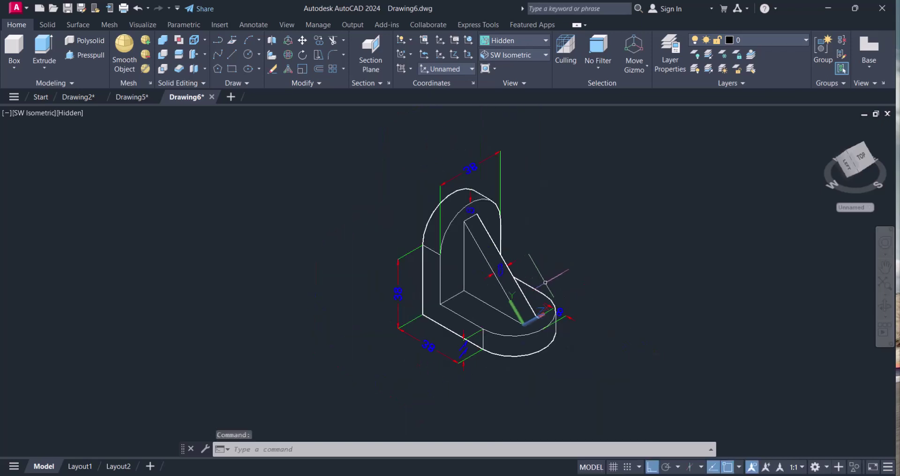